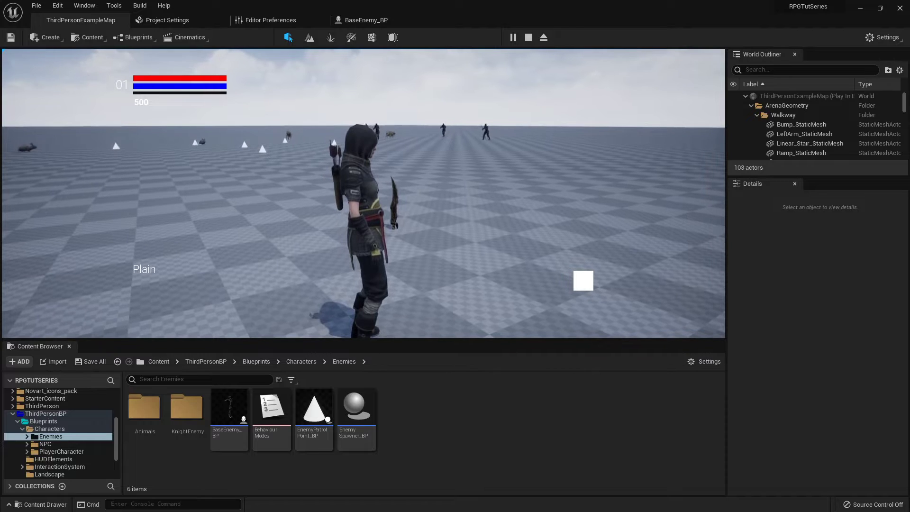
Step: End the play-in-editor session and shift the level view toward the enemy
key(Escape)
right_drag(507, 145, 426, 149)
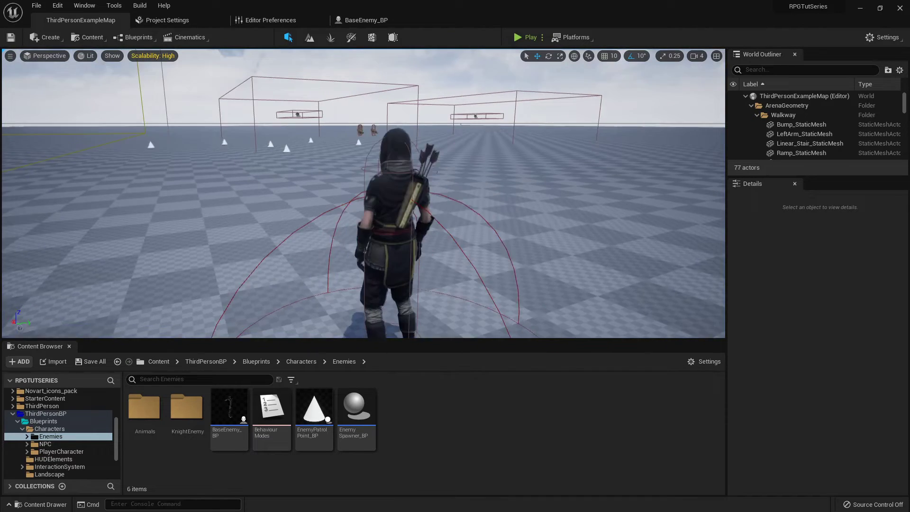
click(374, 21)
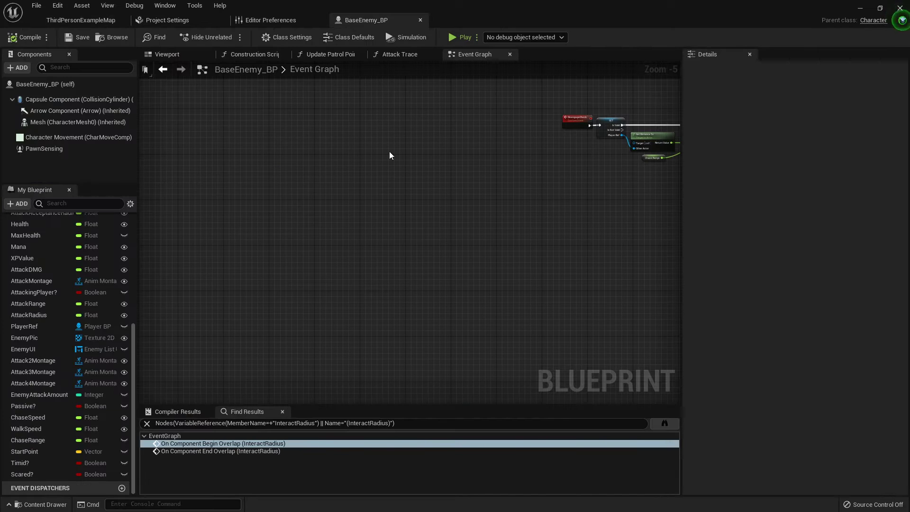
scroll(533, 197, down, 7)
scroll(498, 214, up, 4)
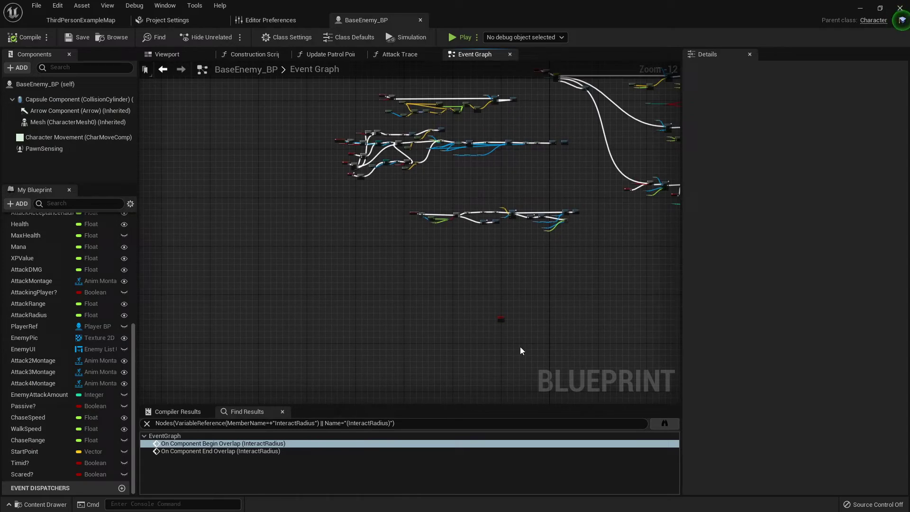
scroll(476, 280, up, 4)
scroll(475, 280, up, 4)
scroll(488, 170, down, 12)
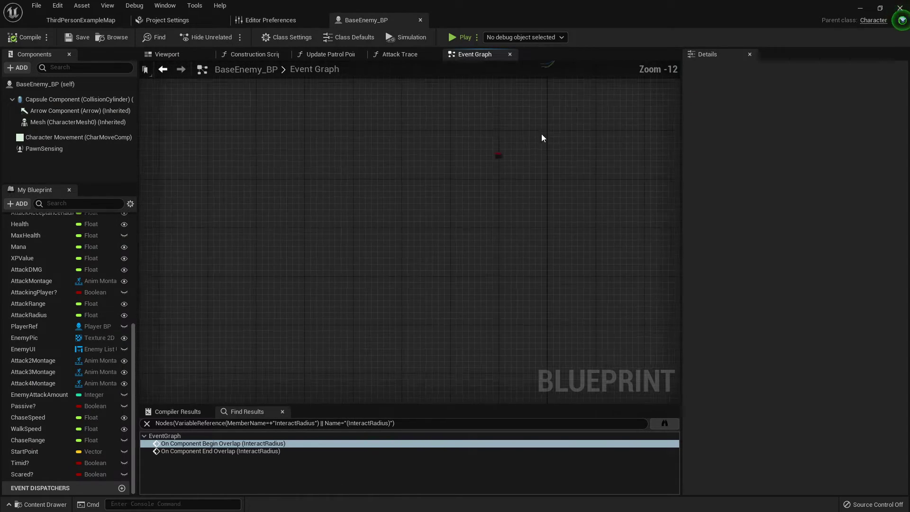
right_drag(541, 135, 470, 256)
right_drag(579, 138, 458, 205)
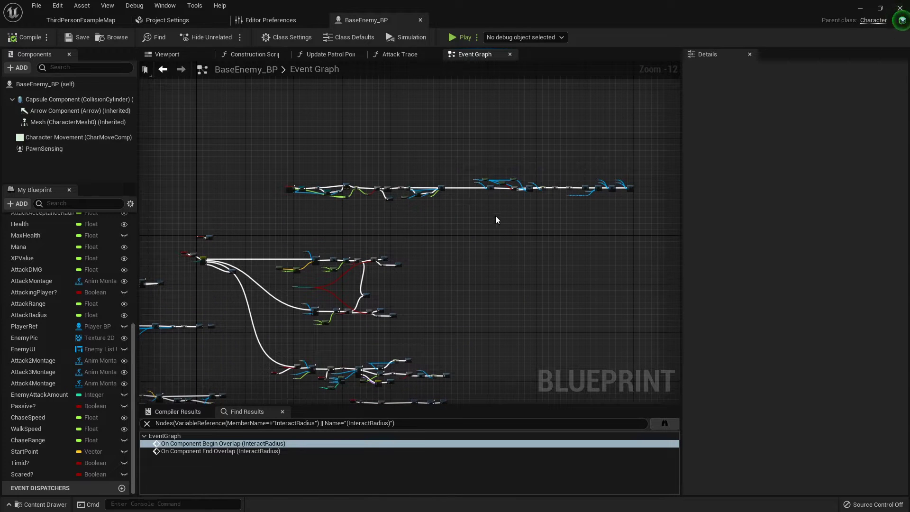
scroll(457, 188, up, 3)
scroll(431, 228, up, 5)
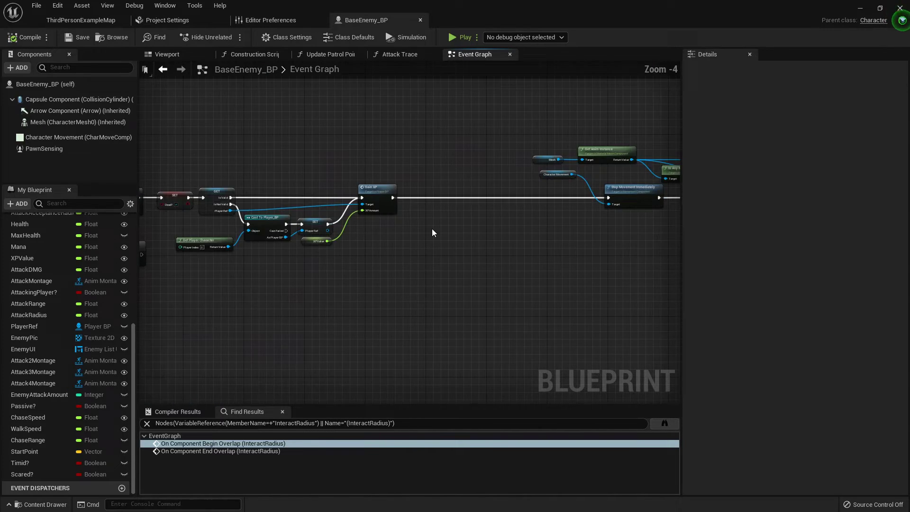
scroll(419, 237, up, 4)
scroll(332, 221, down, 2)
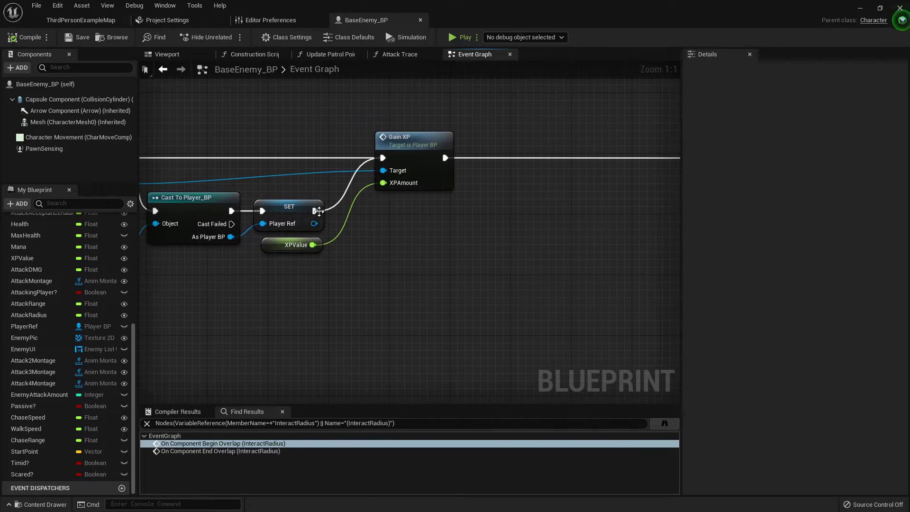
mouse_move(332, 221)
right_down()
mouse_move(305, 185)
mouse_move(367, 167)
mouse_move(376, 186)
right_up()
scroll(376, 186, down, 2)
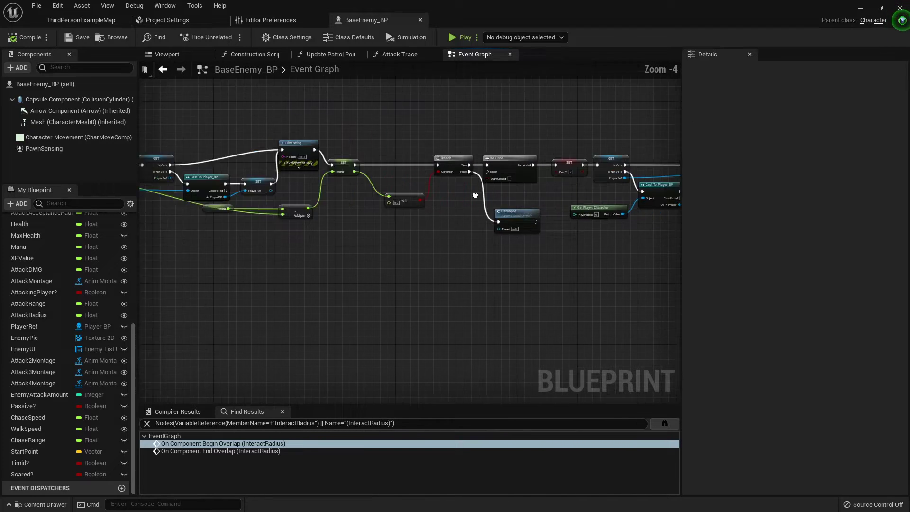
right_drag(195, 167, 250, 161)
right_drag(317, 171, 142, 178)
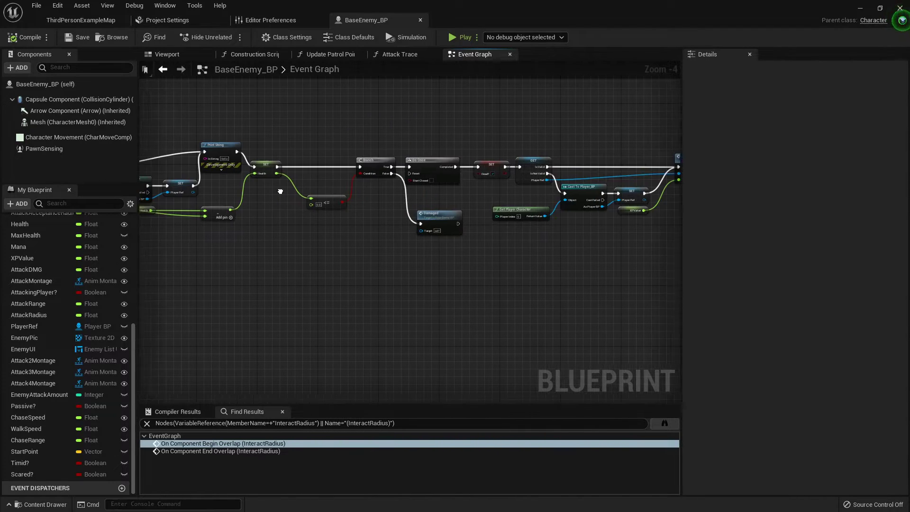
right_drag(491, 213, 294, 220)
scroll(340, 162, up, 2)
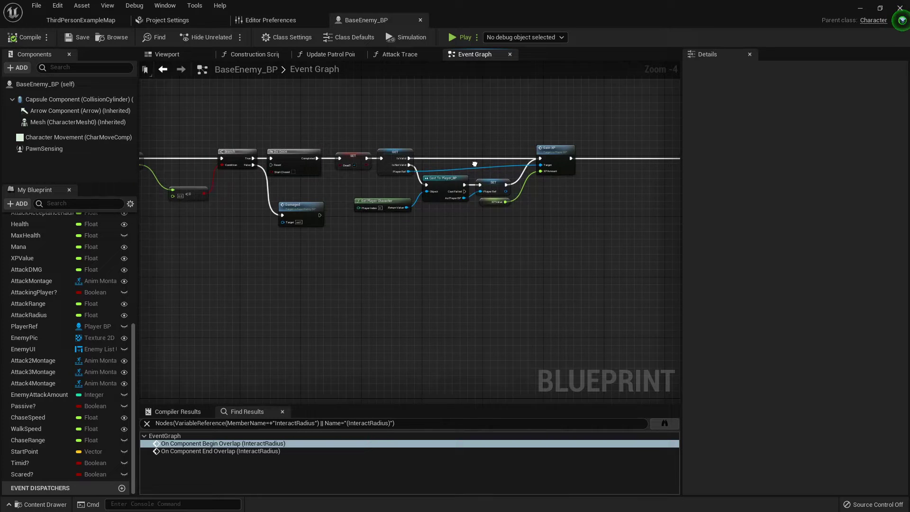
right_drag(340, 162, 311, 191)
scroll(311, 190, up, 2)
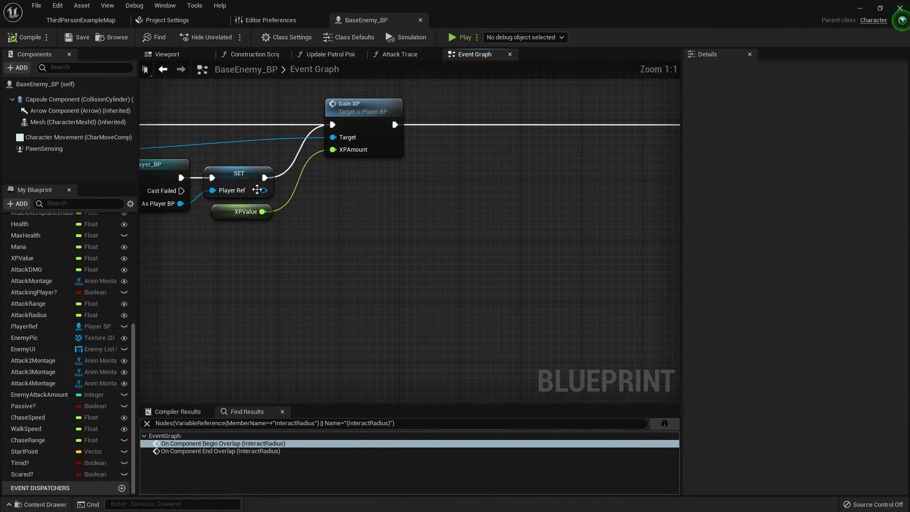
Step: Add a Kill Check node from Player Ref and run it right after Gain XP
drag(262, 190, 443, 192)
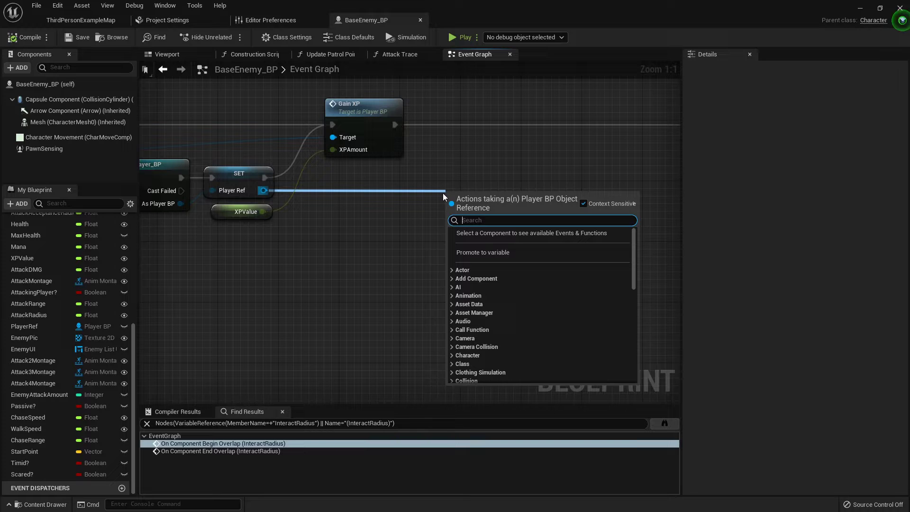
text(quest c)
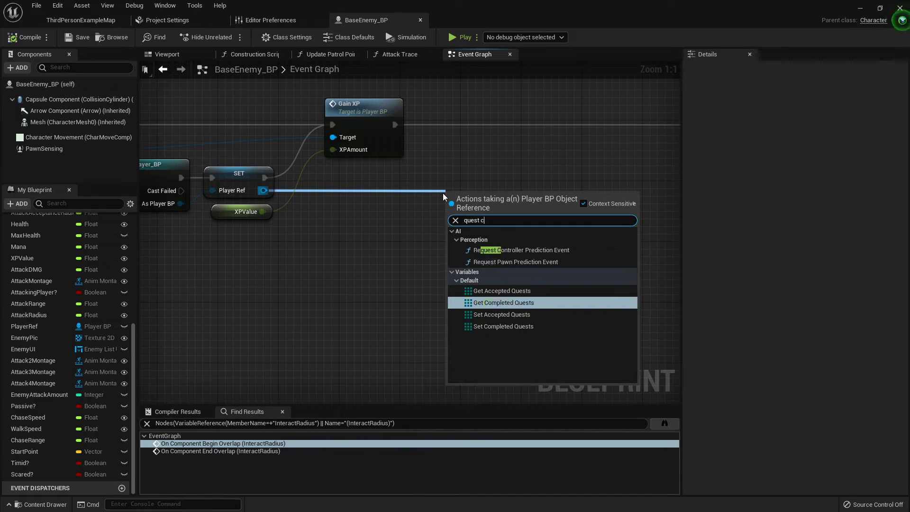
text(hec)
key(BackSpace)
key(BackSpace)
key(BackSpace)
key(BackSpace)
key(BackSpace)
key(BackSpace)
key(BackSpace)
key(BackSpace)
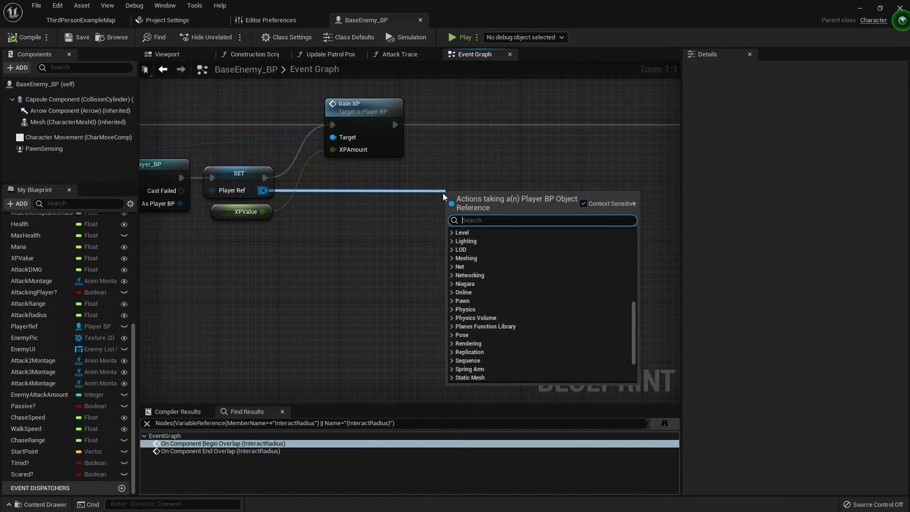
text(kill c)
key(Return)
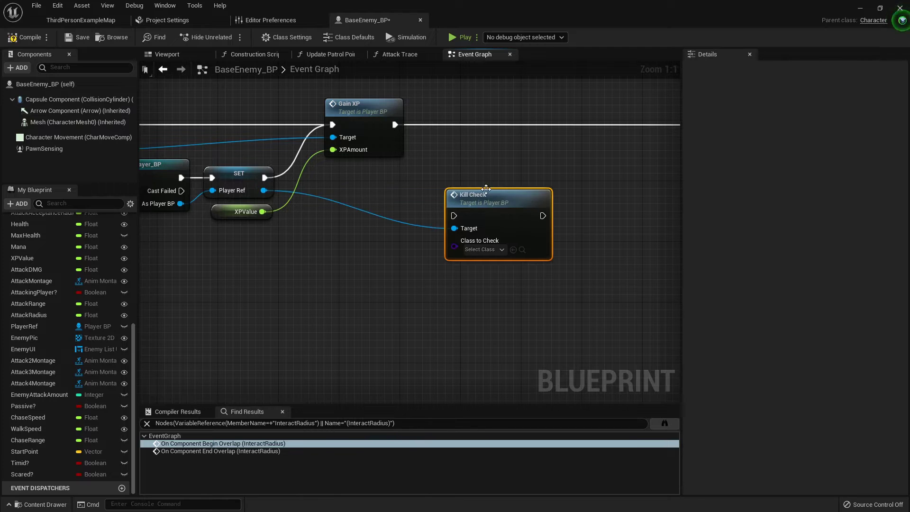
mouse_move(395, 125)
mouse_down()
mouse_move(453, 216)
mouse_move(494, 121)
mouse_up()
Step: Feed Self's GetClass into Class to Check, then continue to Stop Movement Immediately
right_click(382, 235)
text(self)
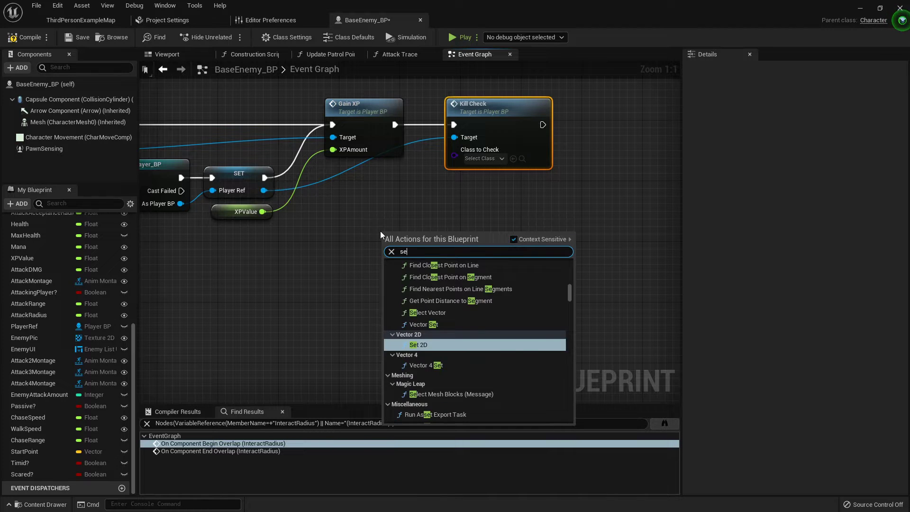
click(431, 273)
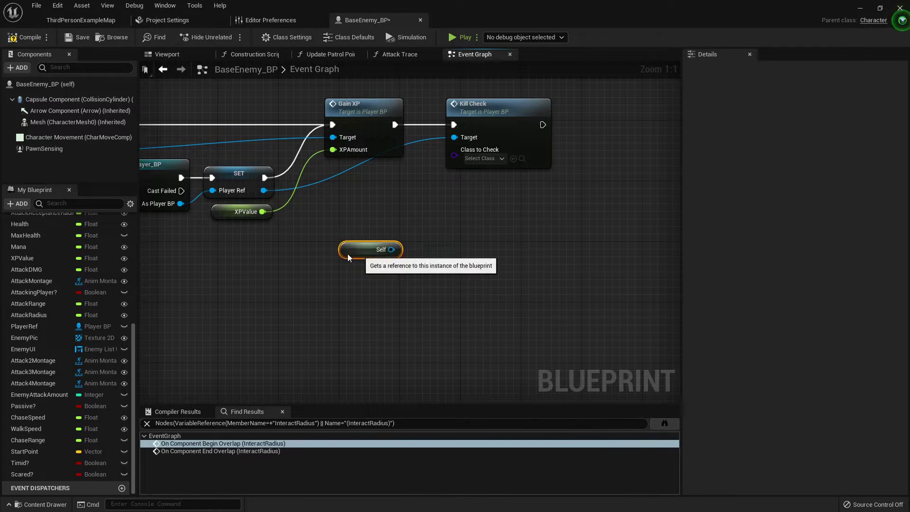
mouse_move(348, 254)
mouse_down()
mouse_move(291, 265)
mouse_move(345, 266)
mouse_up()
text(get c)
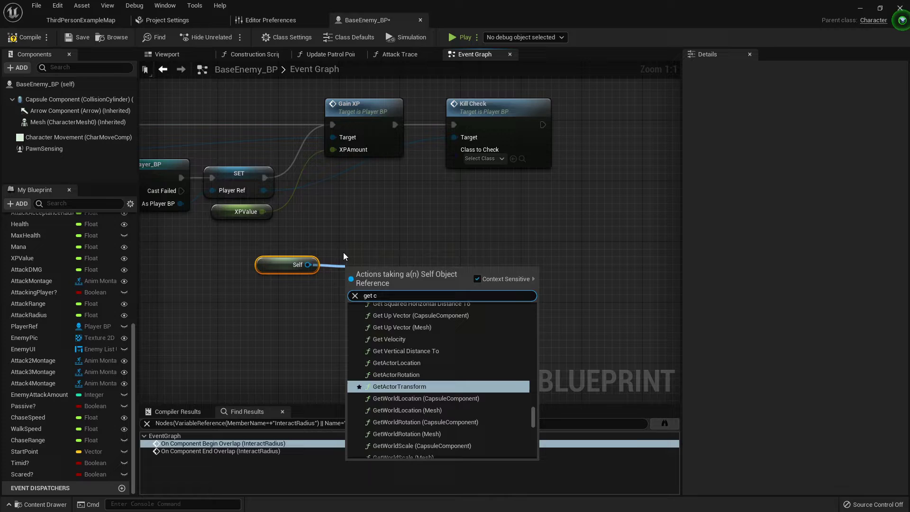
text(lass)
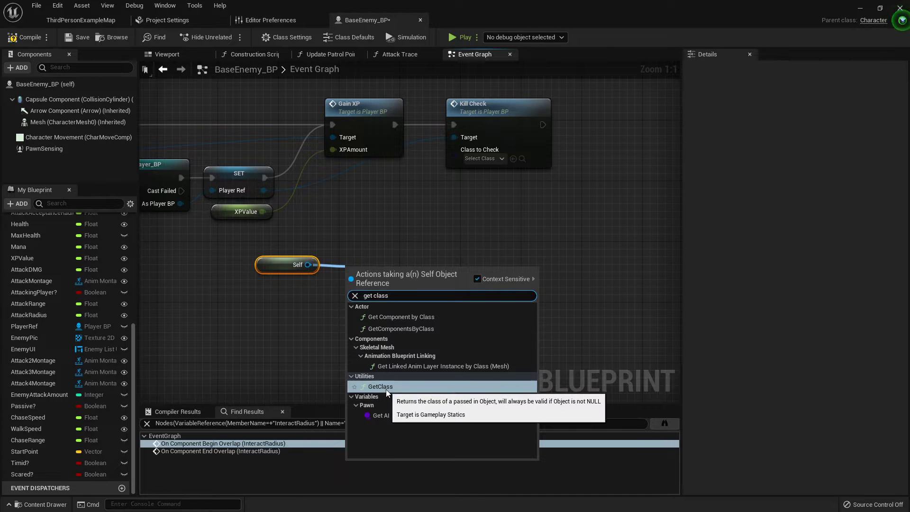
click(385, 388)
drag(425, 282, 455, 150)
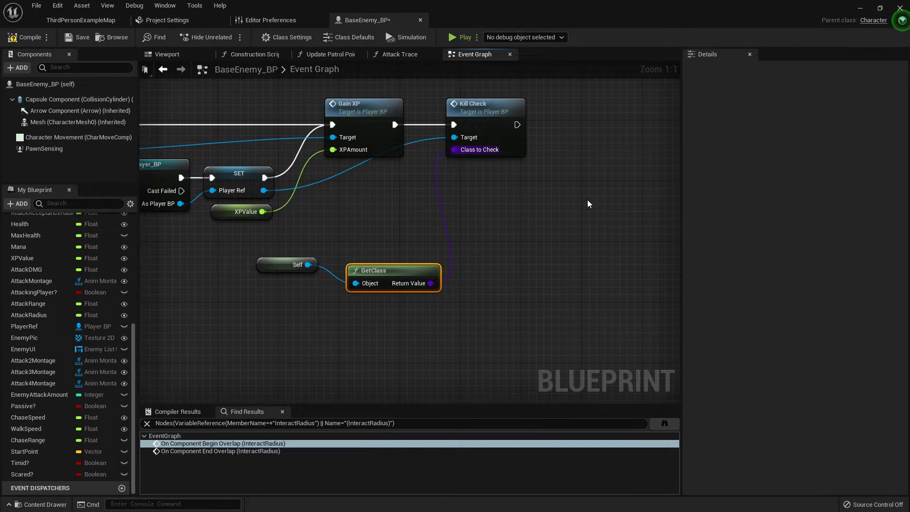
scroll(402, 206, down, 2)
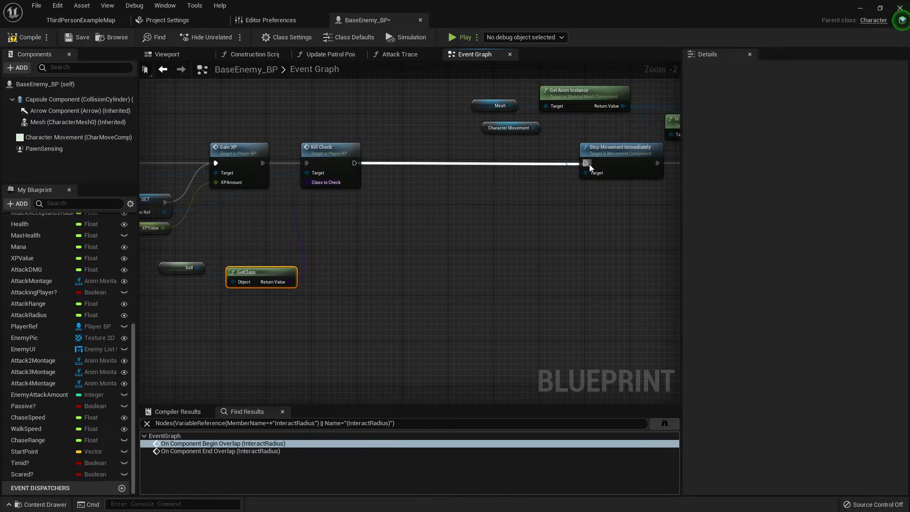
drag(355, 163, 588, 164)
scroll(427, 239, down, 5)
Step: Compile BaseEnemy_BP with the new Kill Check wiring
click(26, 37)
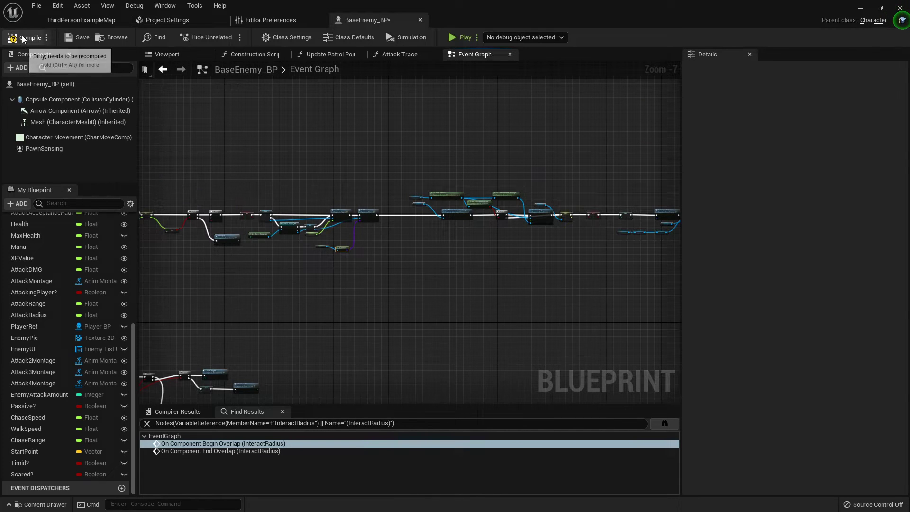
scroll(429, 231, up, 1)
scroll(397, 247, up, 4)
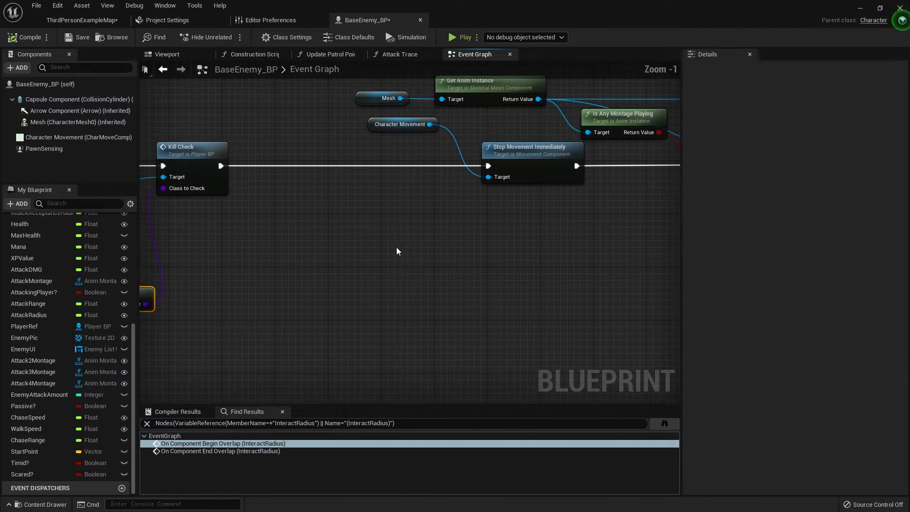
scroll(321, 264, down, 2)
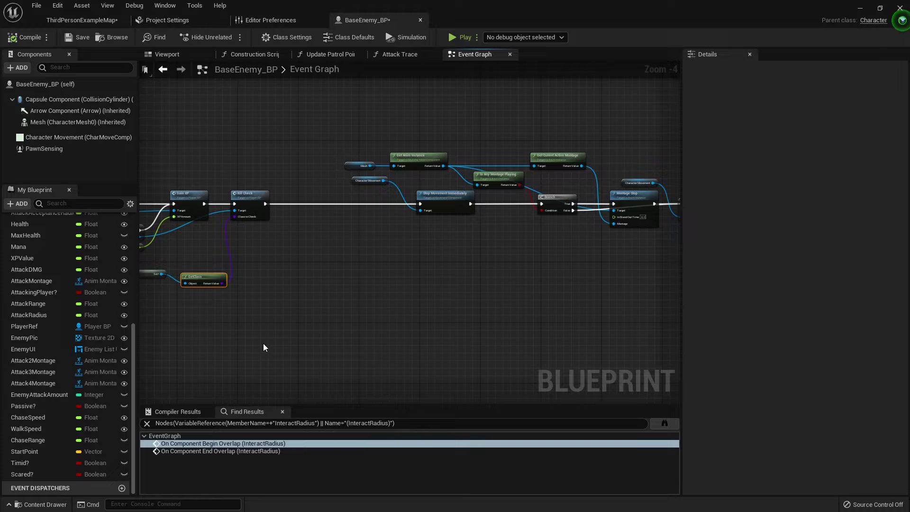
scroll(74, 338, up, 3)
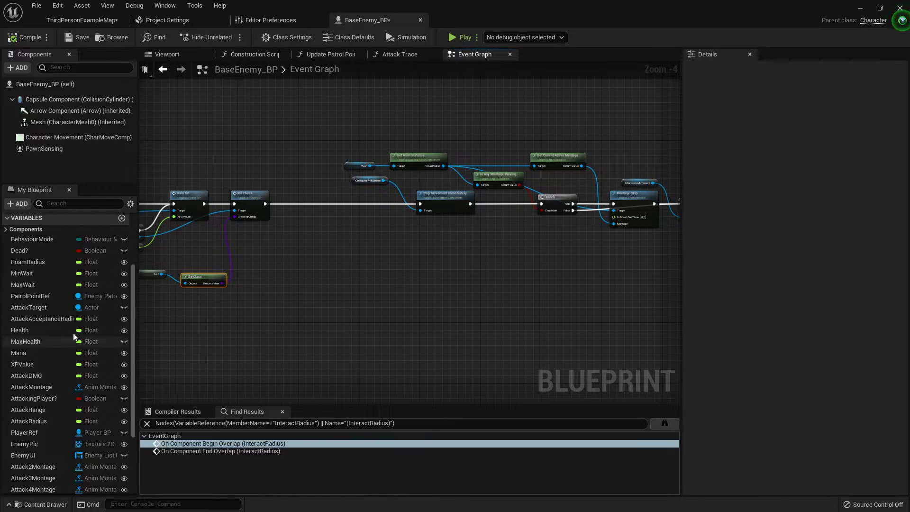
scroll(6, 267, up, 2)
Step: Add a PotentialLoot variable typed as an Item Names E array
click(121, 264)
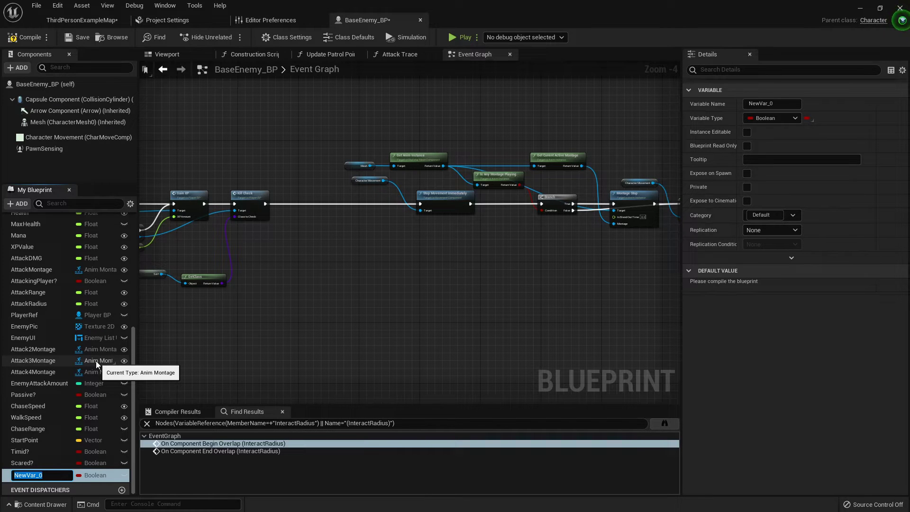
text(Poten)
text(tialLoot)
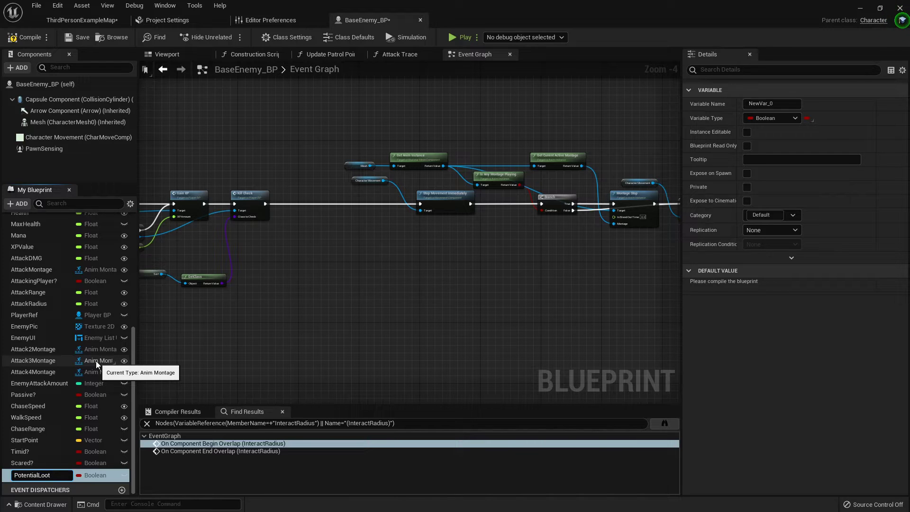
key(Return)
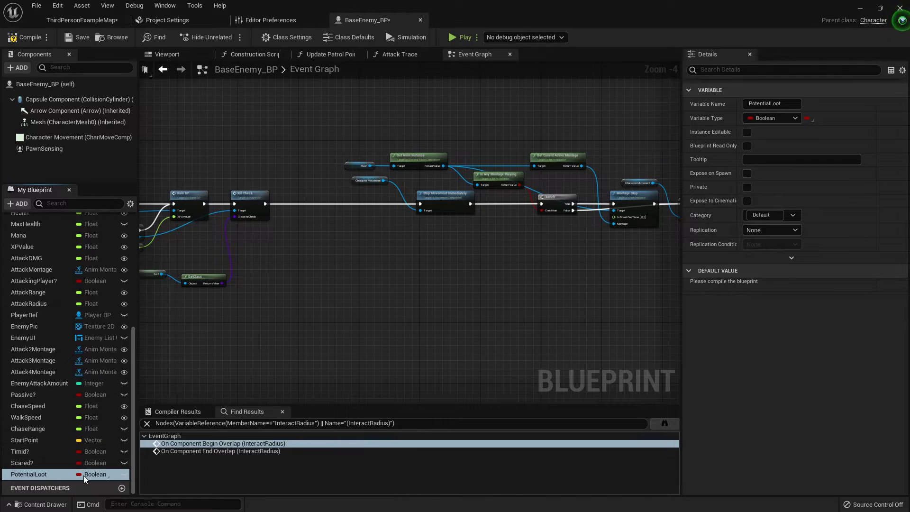
click(83, 474)
text(item)
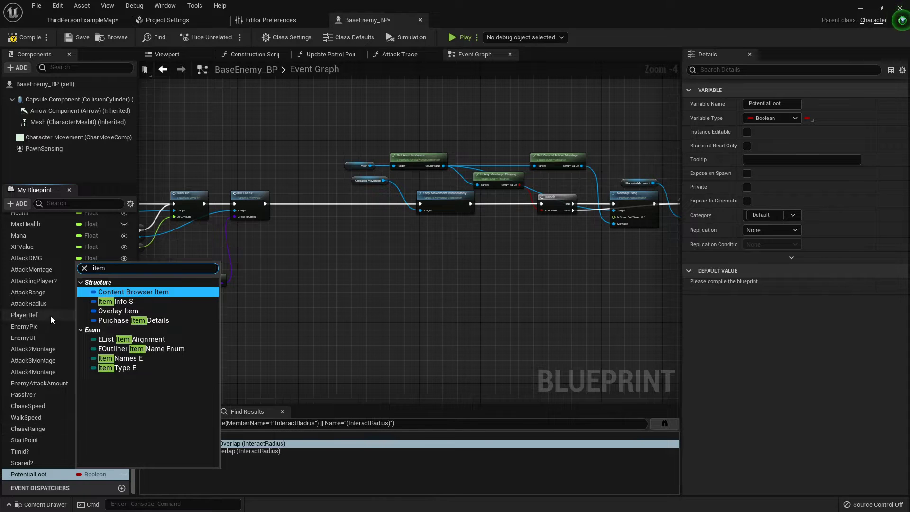
click(124, 359)
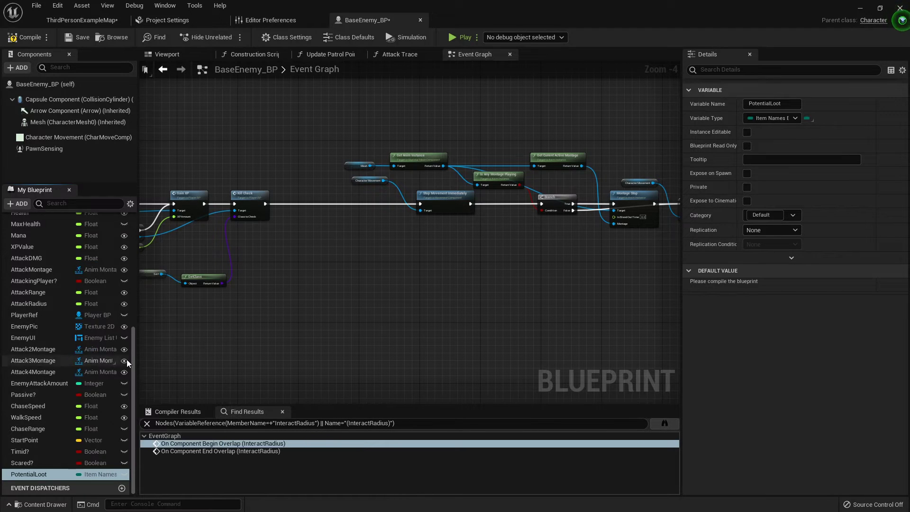
click(808, 118)
click(807, 144)
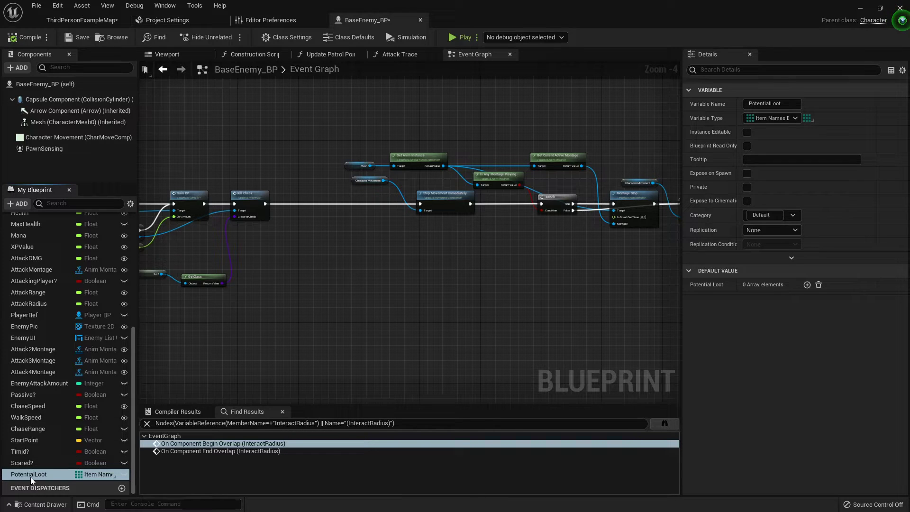
scroll(105, 324, up, 5)
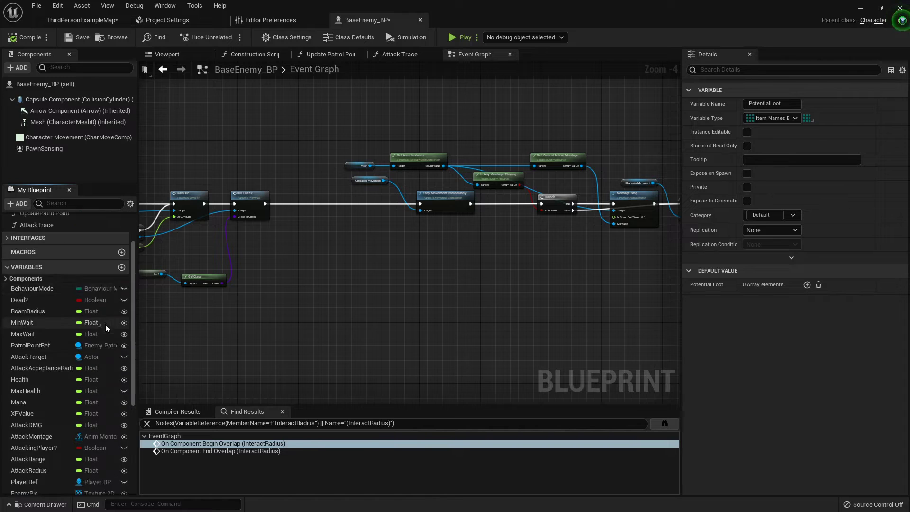
Step: Add an ActualLoot Item Names array variable to BaseEnemy_BP
click(122, 267)
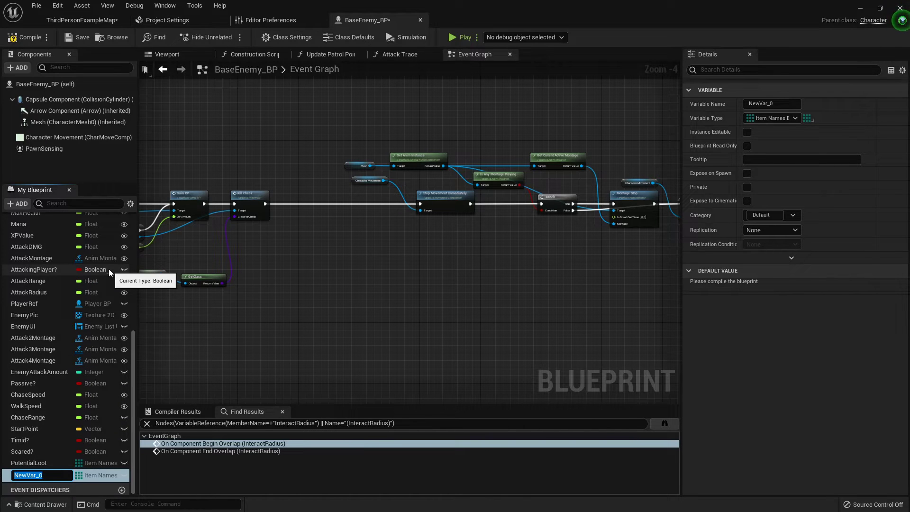
text(Ac)
text(tualLoo)
key(Return)
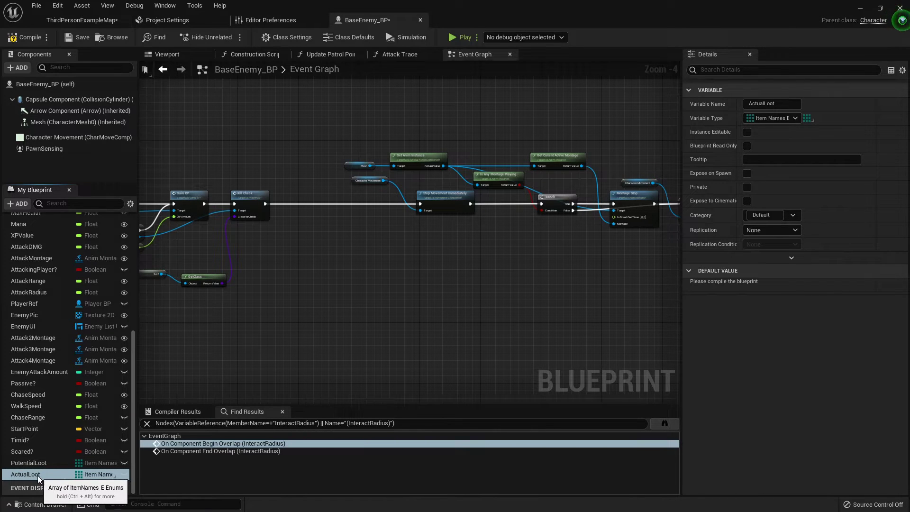
right_drag(264, 347, 368, 253)
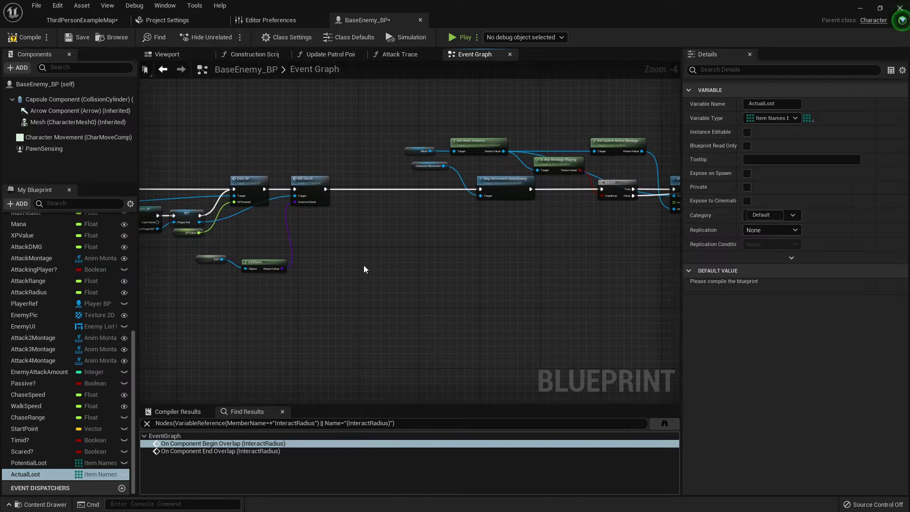
scroll(59, 281, up, 5)
scroll(86, 282, up, 5)
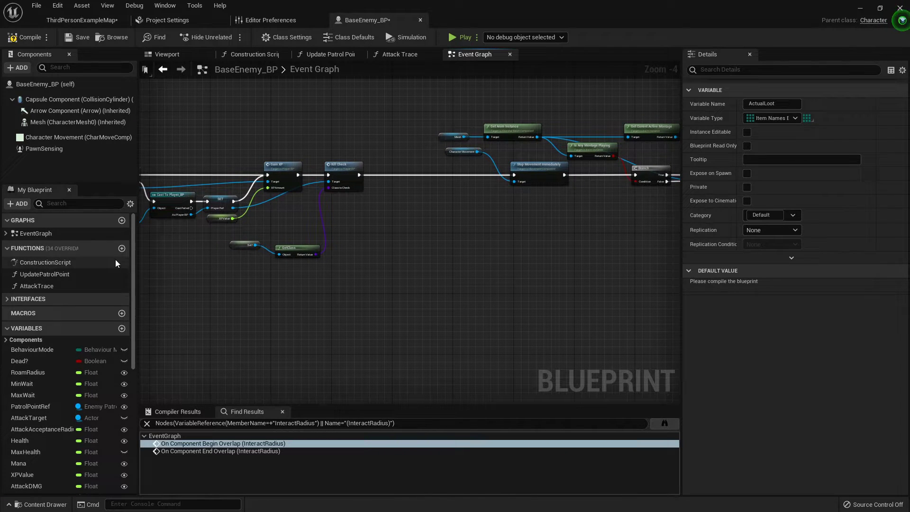
Step: Create a DropLootCheck function and place a PotentialLoot getter in its graph
click(124, 249)
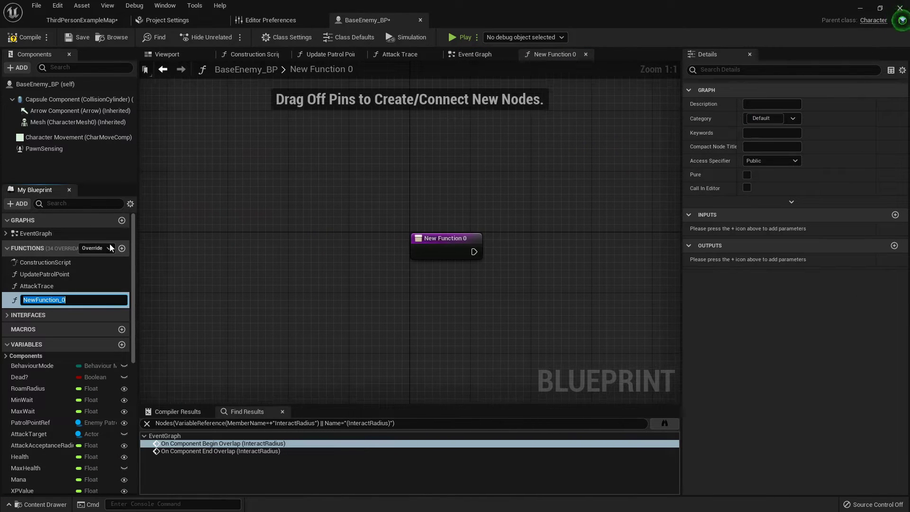
text(DropLo)
text(otCheck)
key(Return)
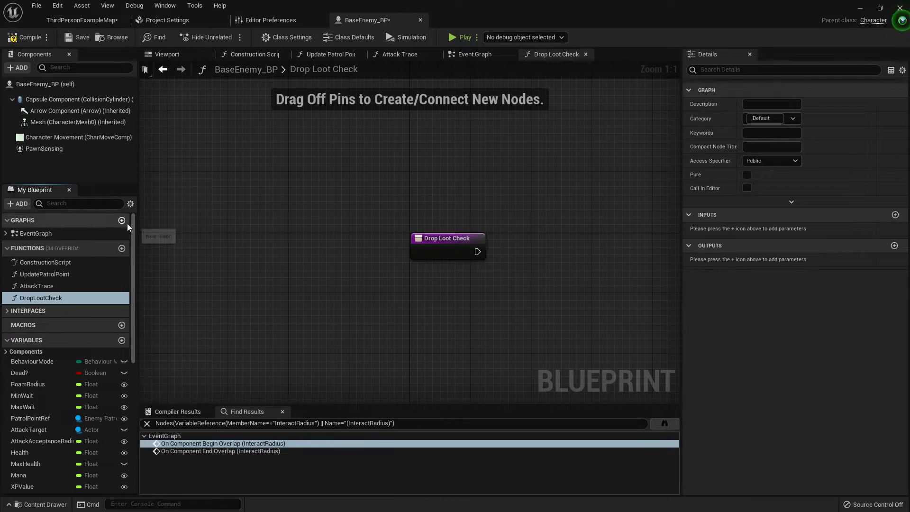
scroll(24, 412, down, 5)
scroll(80, 404, down, 2)
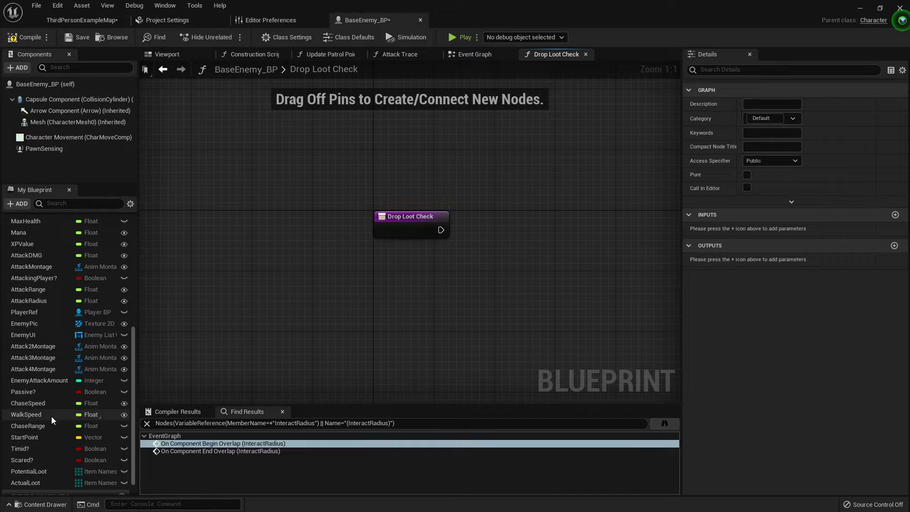
drag(22, 473, 387, 265)
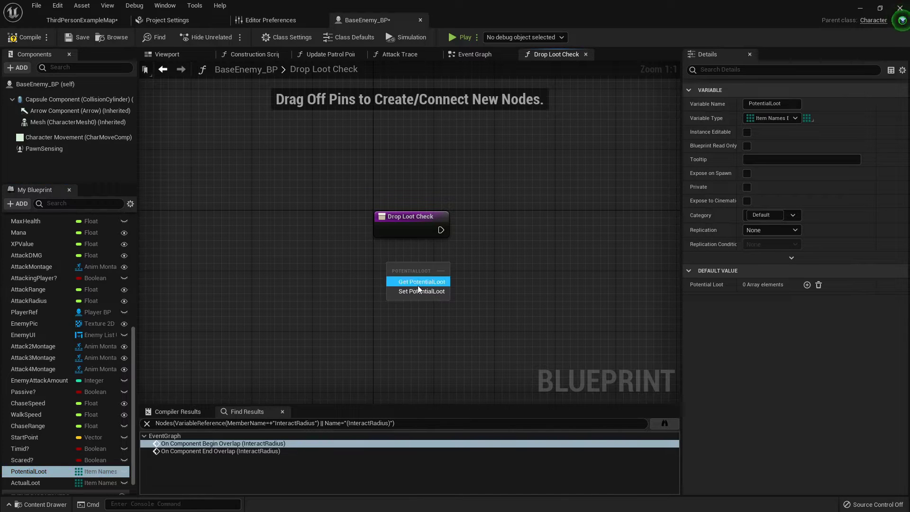
click(418, 282)
Step: Add a For Each Loop over Potential Loot, wired from the function entry
right_drag(458, 262, 412, 254)
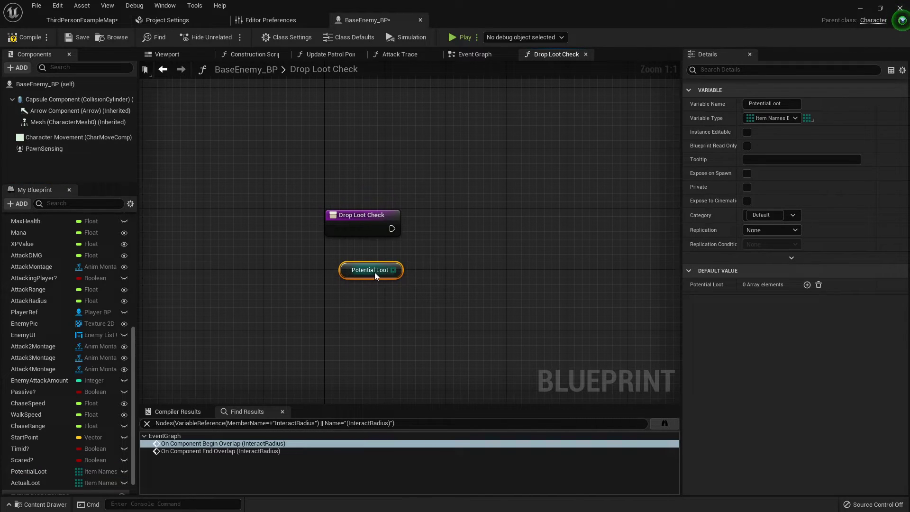
mouse_move(395, 270)
drag(394, 270, 446, 248)
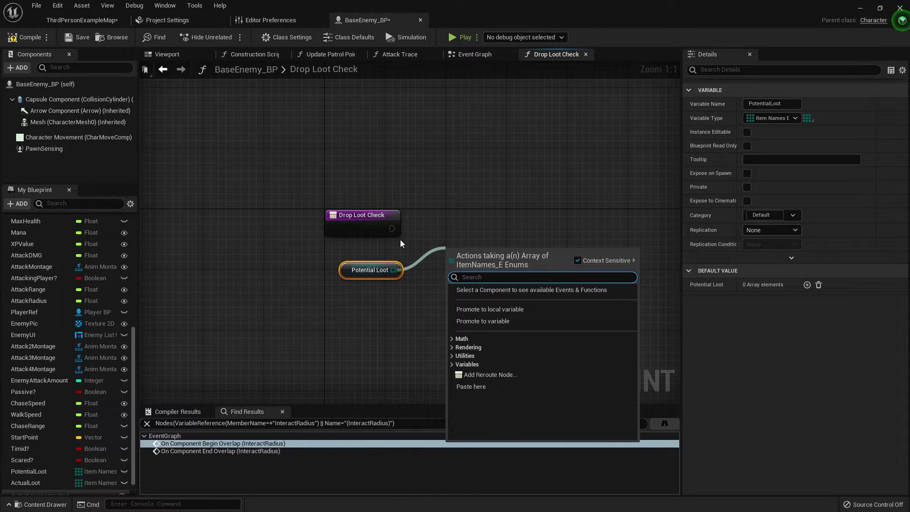
text(for each)
key(Return)
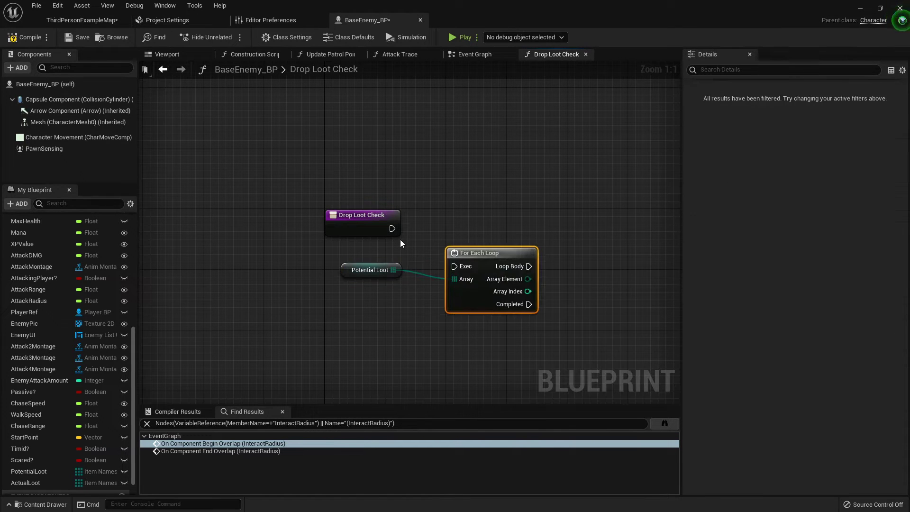
mouse_move(392, 228)
mouse_down()
mouse_move(454, 265)
mouse_move(478, 228)
mouse_up()
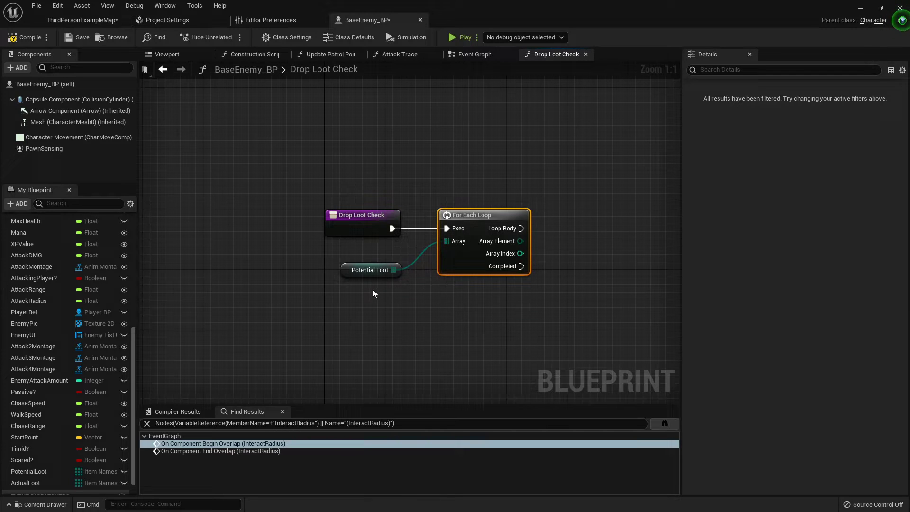
right_drag(598, 249, 449, 249)
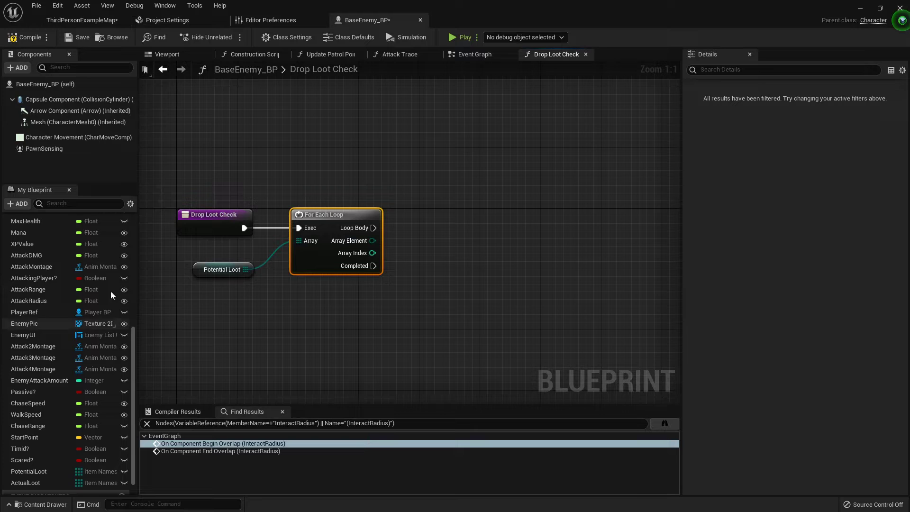
scroll(114, 272, up, 3)
scroll(115, 271, up, 3)
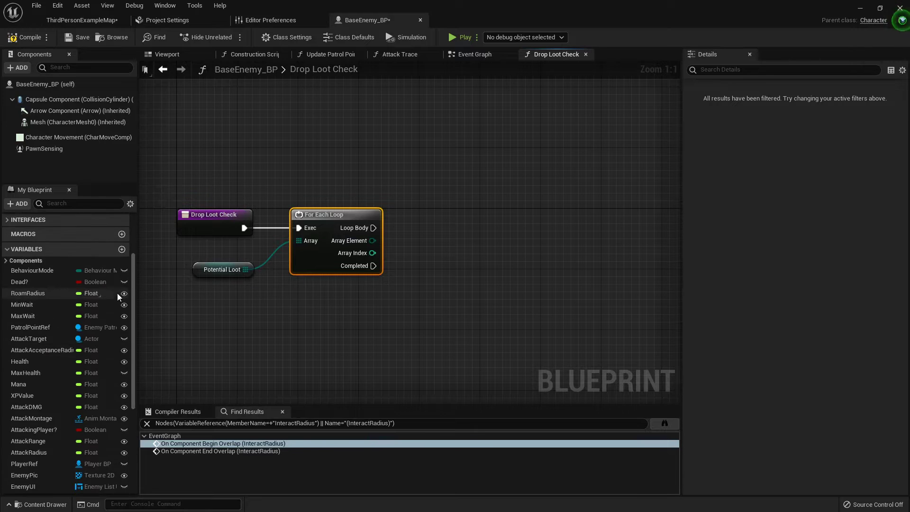
Step: Add a single Integer variable DropChance, compile, and set its default to 70
click(122, 251)
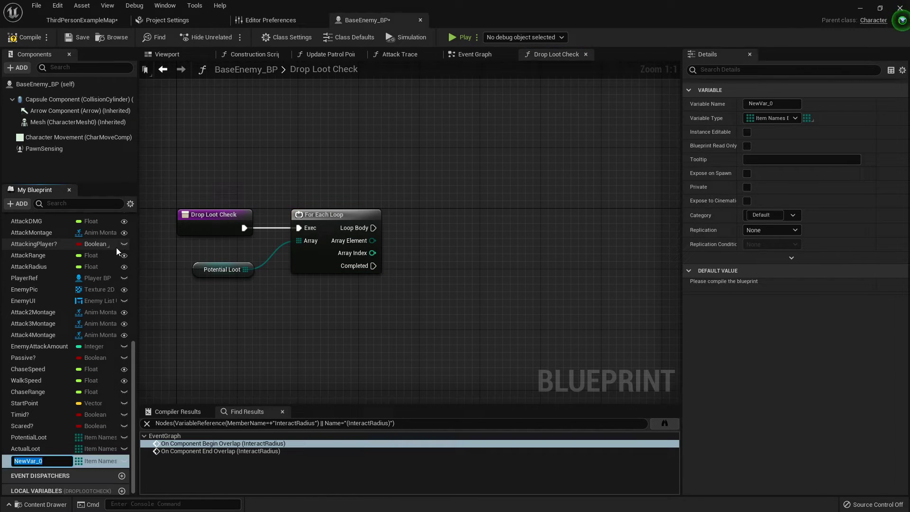
text(DropChance)
key(Return)
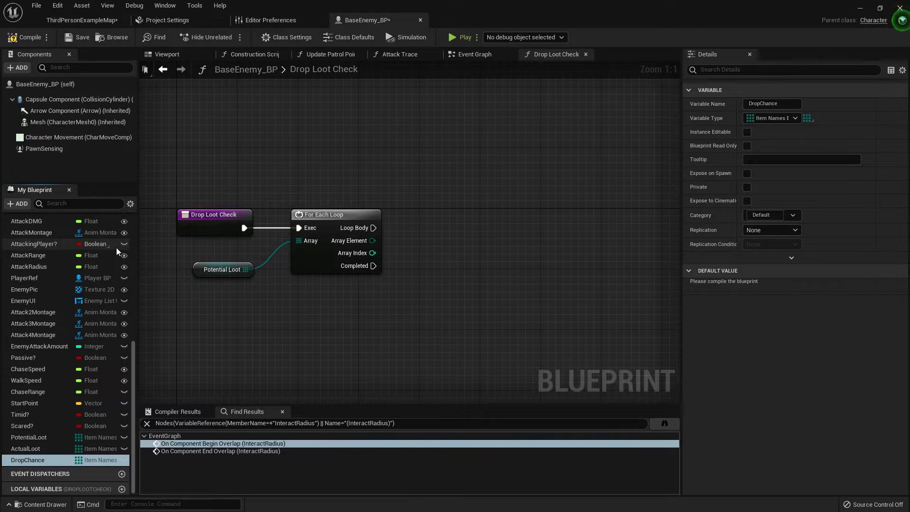
click(90, 460)
click(117, 288)
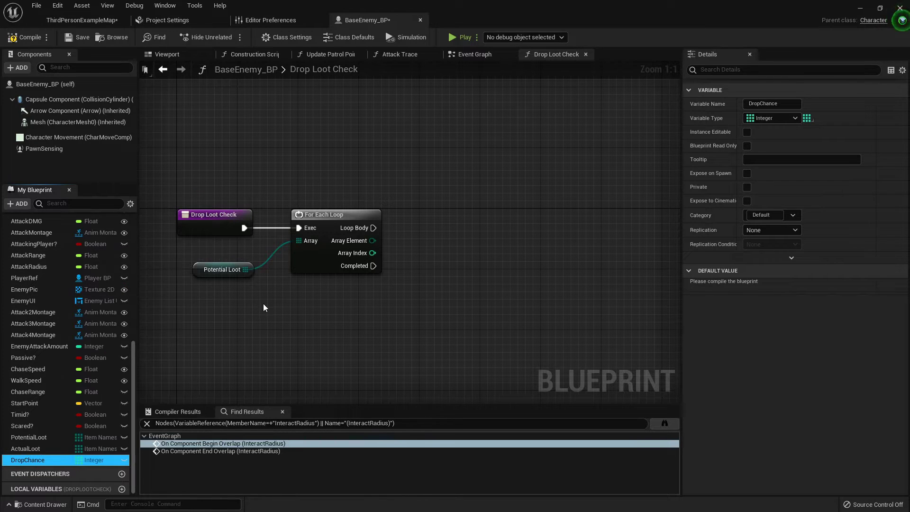
click(806, 118)
click(801, 133)
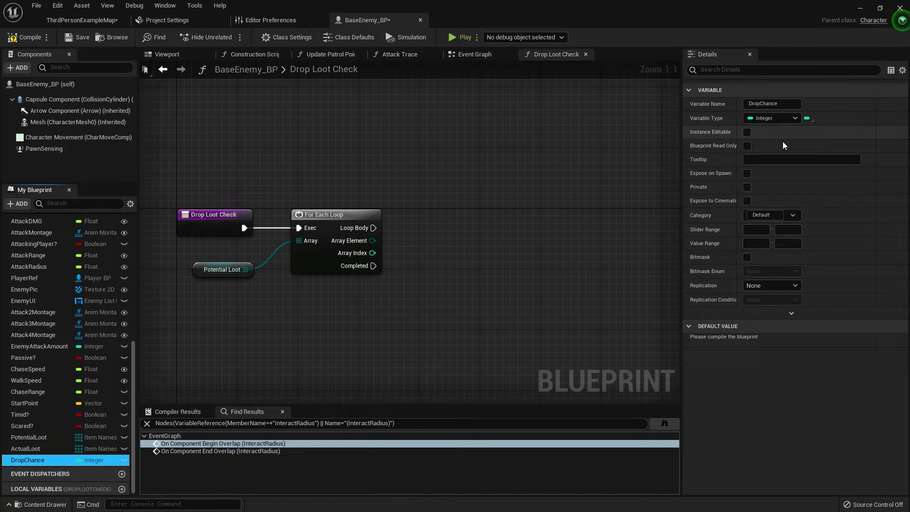
click(16, 40)
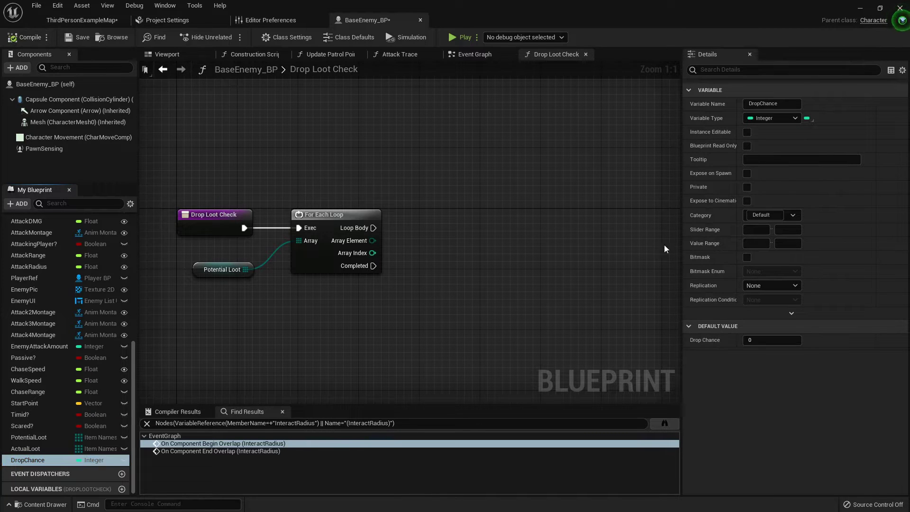
click(772, 340)
text(70)
key(Return)
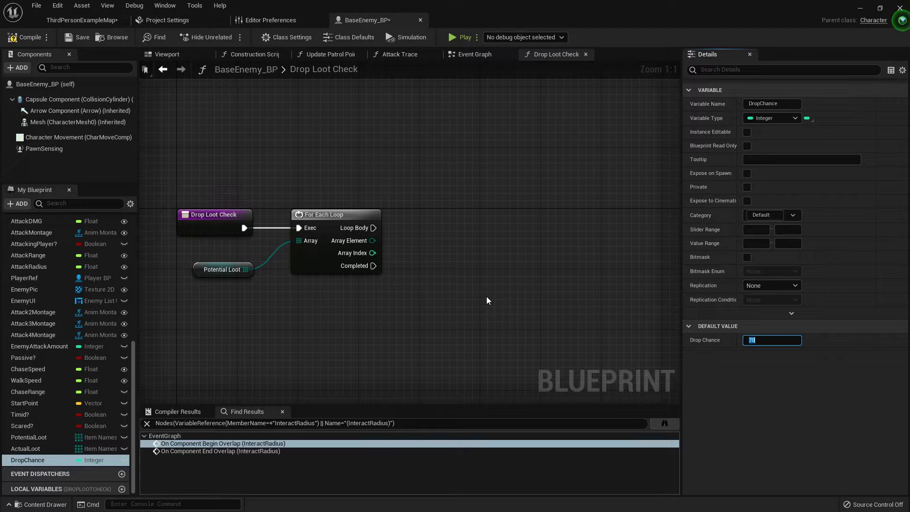
right_drag(365, 246, 357, 225)
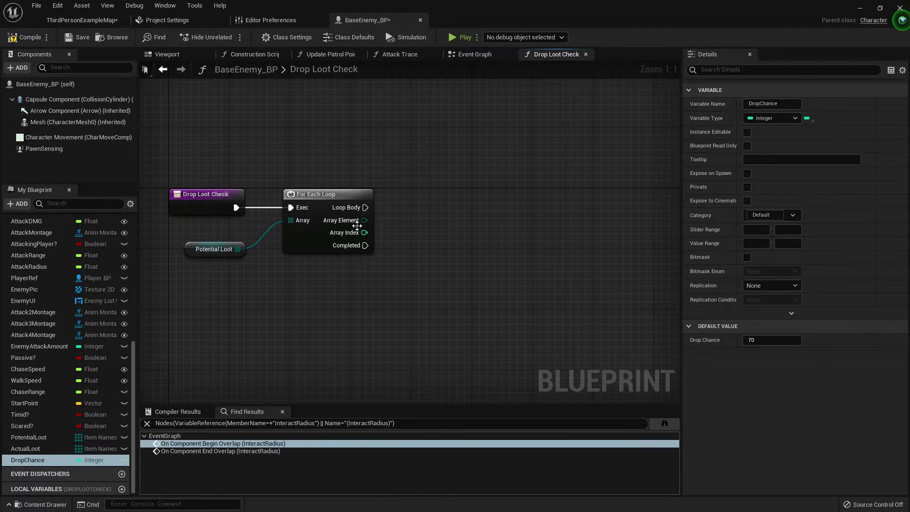
Step: Place a Branch after the loop body and a Random Integer in Range node
click(424, 214)
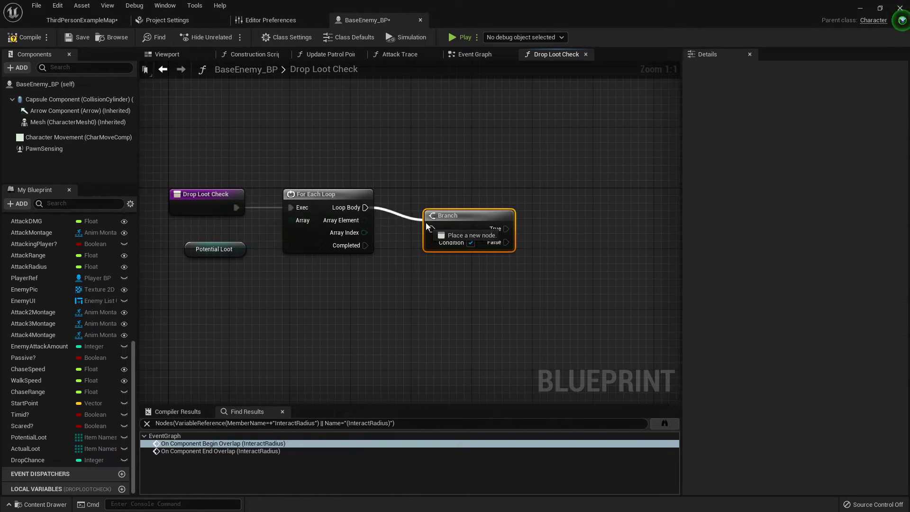
mouse_move(364, 208)
mouse_down()
mouse_move(432, 218)
mouse_move(509, 199)
mouse_up()
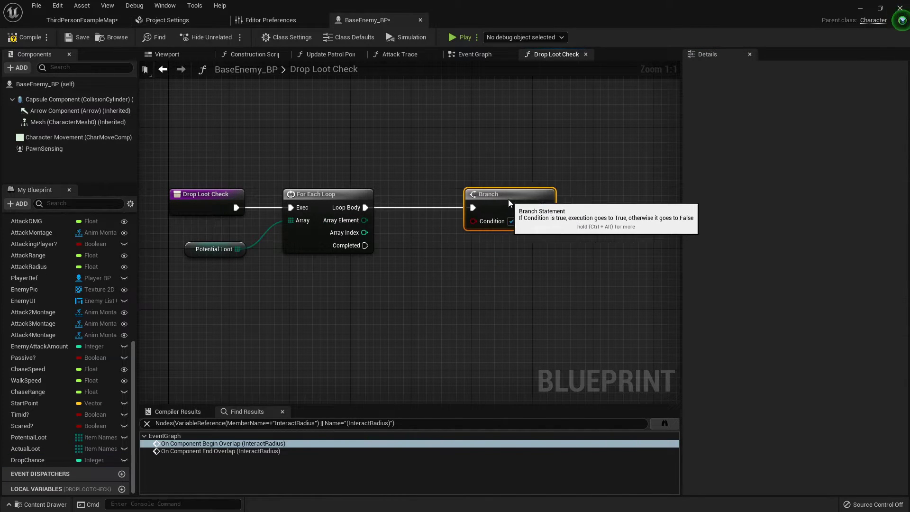
right_click(374, 283)
text(get random)
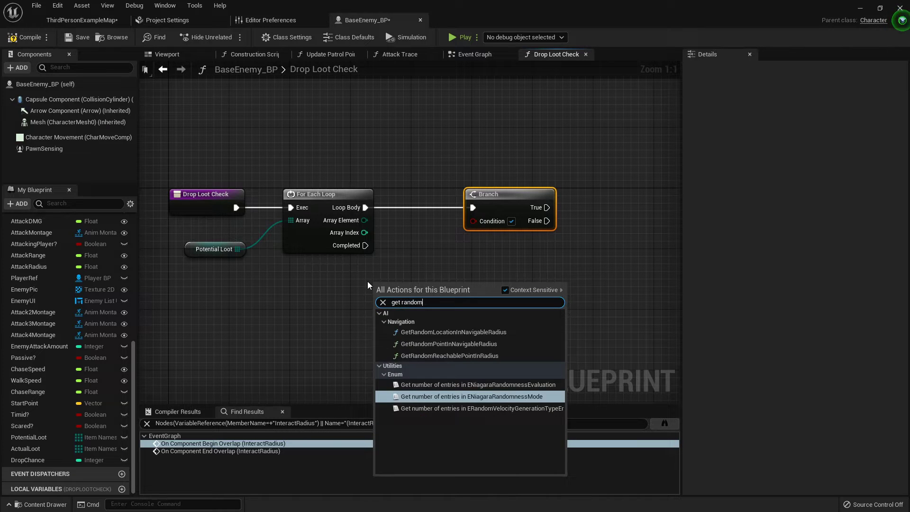
text( int)
key(BackSpace)
key(BackSpace)
key(BackSpace)
key(BackSpace)
key(BackSpace)
key(BackSpace)
key(BackSpace)
key(BackSpace)
key(BackSpace)
key(BackSpace)
text(rando)
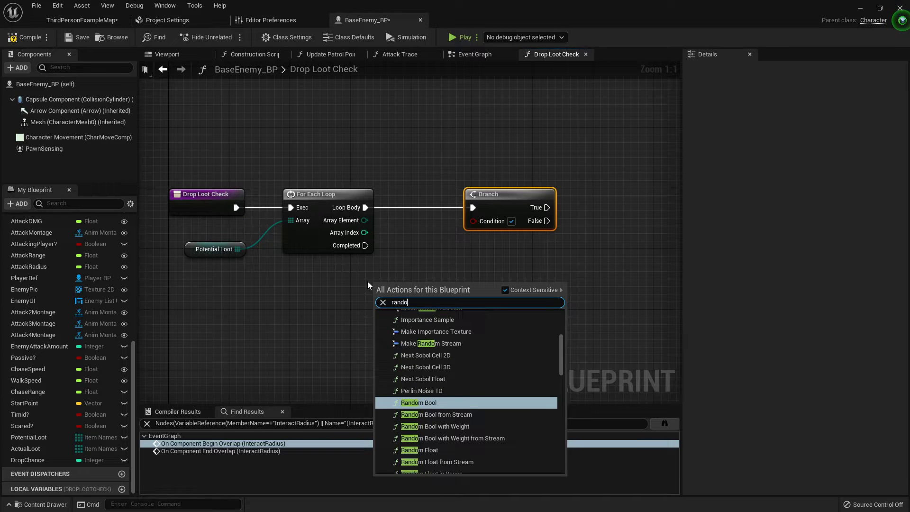
text(m inte)
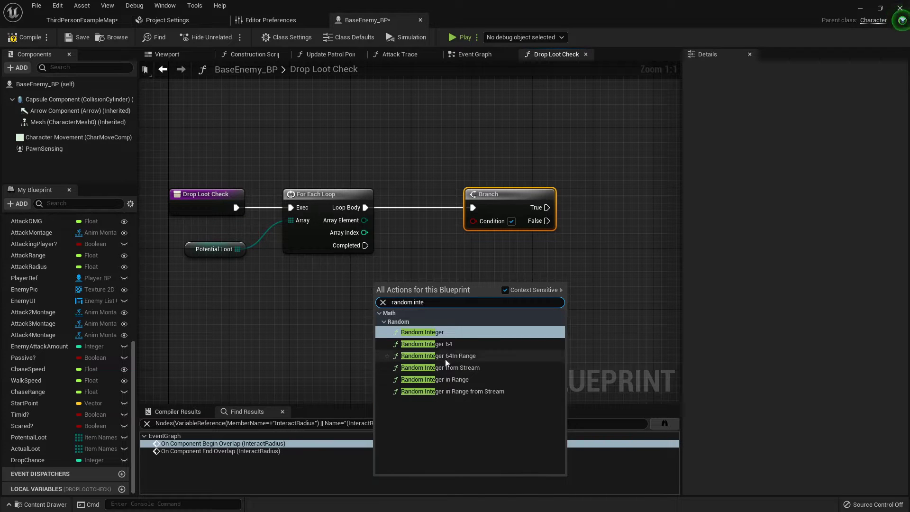
click(443, 381)
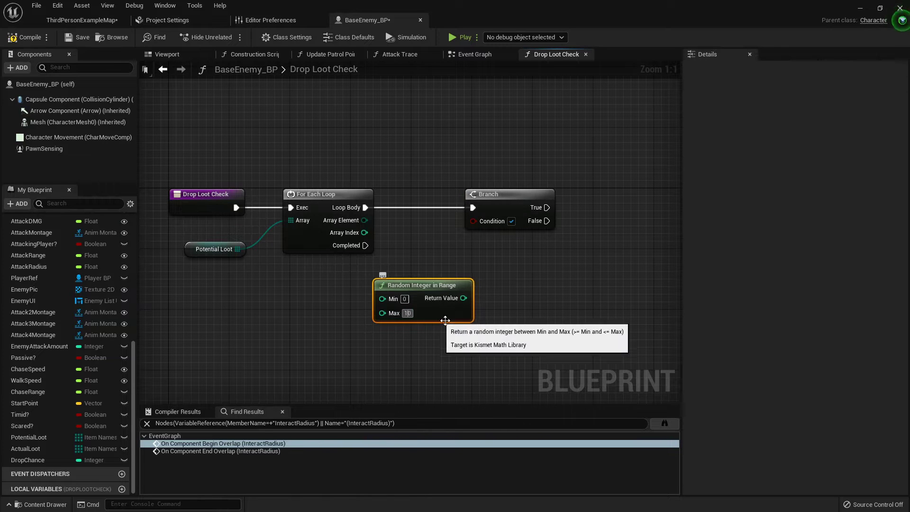
text(100)
mouse_move(438, 287)
mouse_down()
mouse_move(340, 276)
mouse_move(407, 316)
mouse_up()
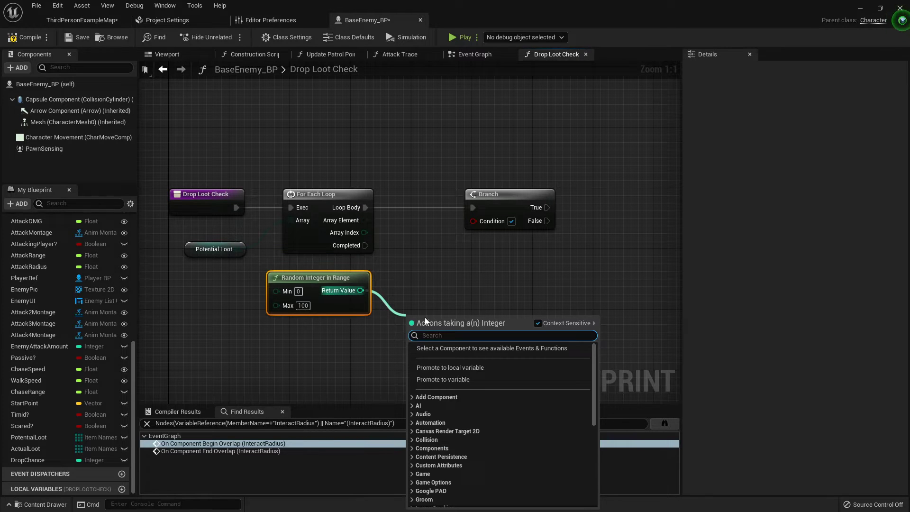
text(>)
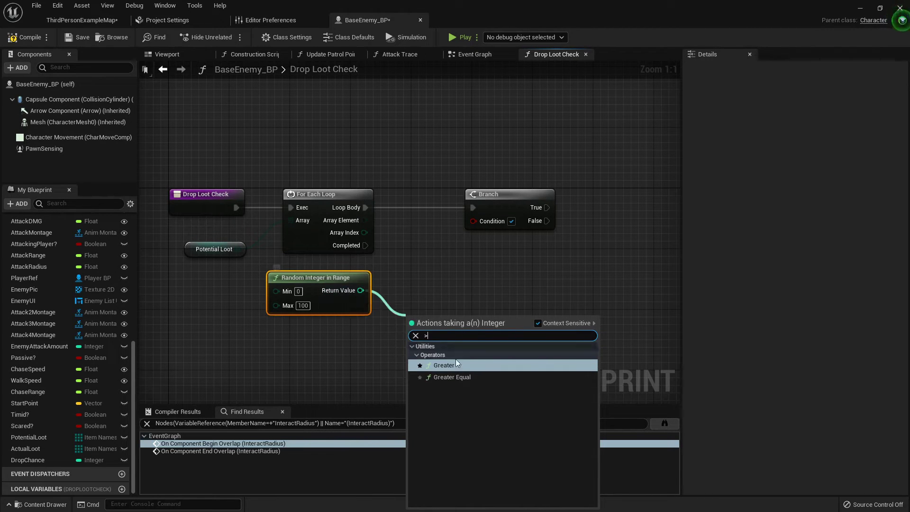
Step: Compare the random integer against Drop Chance with >= and feed the Branch condition
click(454, 377)
drag(37, 461, 413, 338)
drag(470, 330, 491, 221)
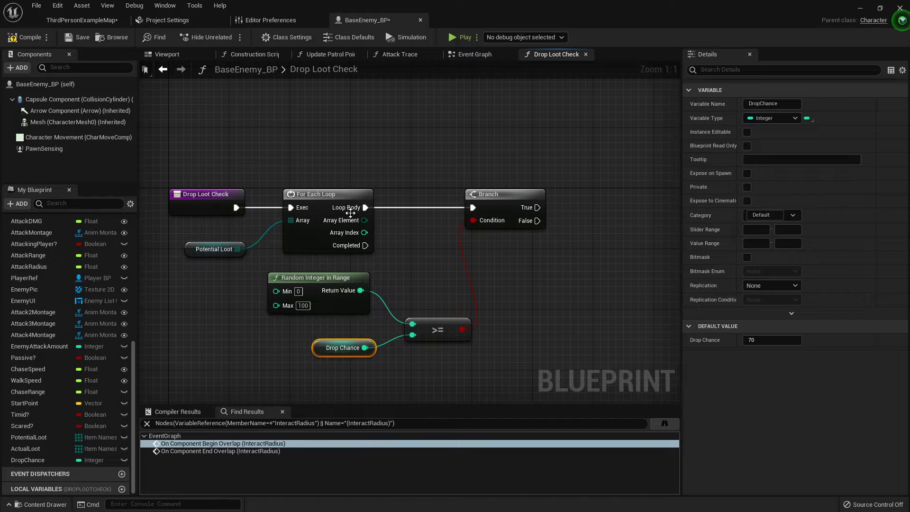
right_drag(370, 234, 281, 241)
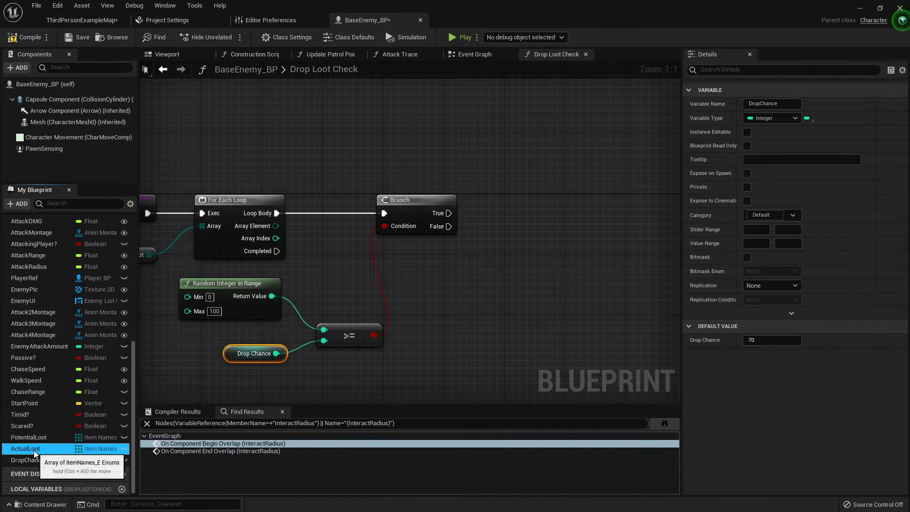
Step: Add Array Element to an Actual Loot getter via Add Unique on Branch True
mouse_move(33, 450)
mouse_down()
mouse_move(502, 214)
mouse_move(460, 164)
mouse_move(503, 200)
mouse_up()
click(527, 225)
text(add)
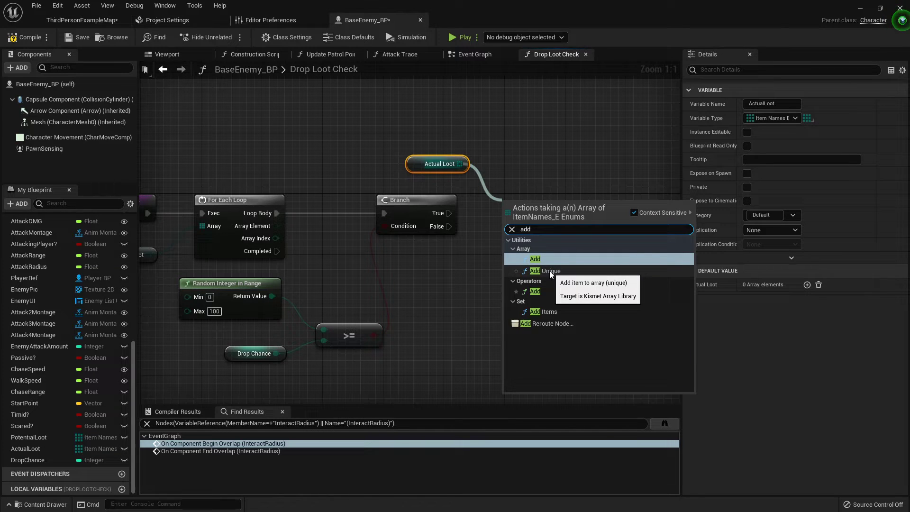
click(548, 270)
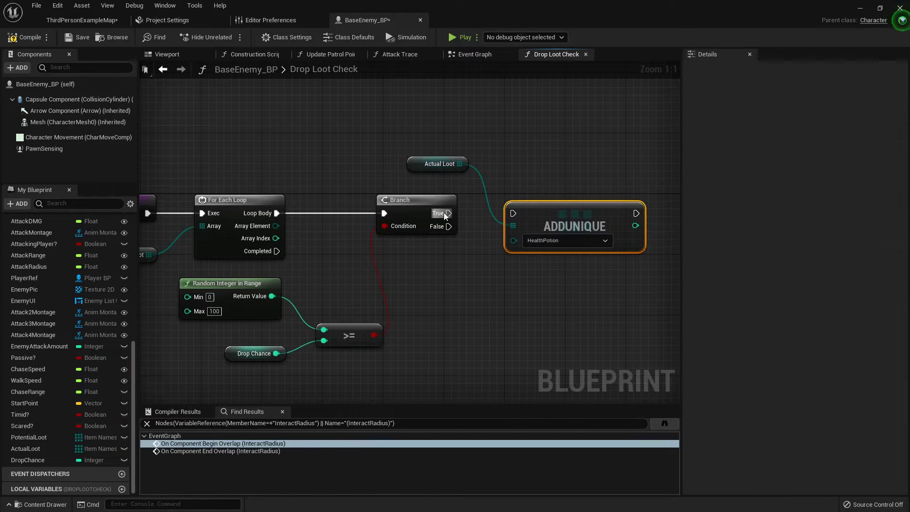
drag(447, 213, 514, 213)
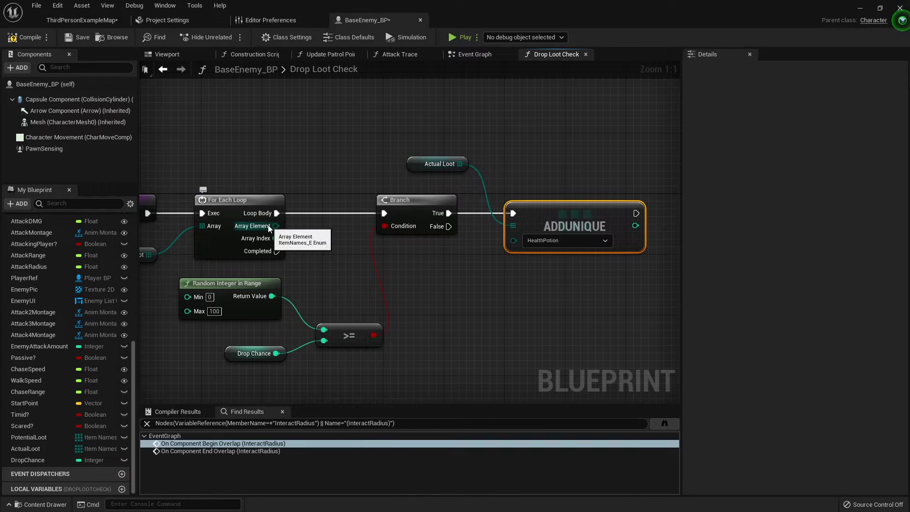
drag(269, 227, 513, 241)
drag(562, 215, 532, 216)
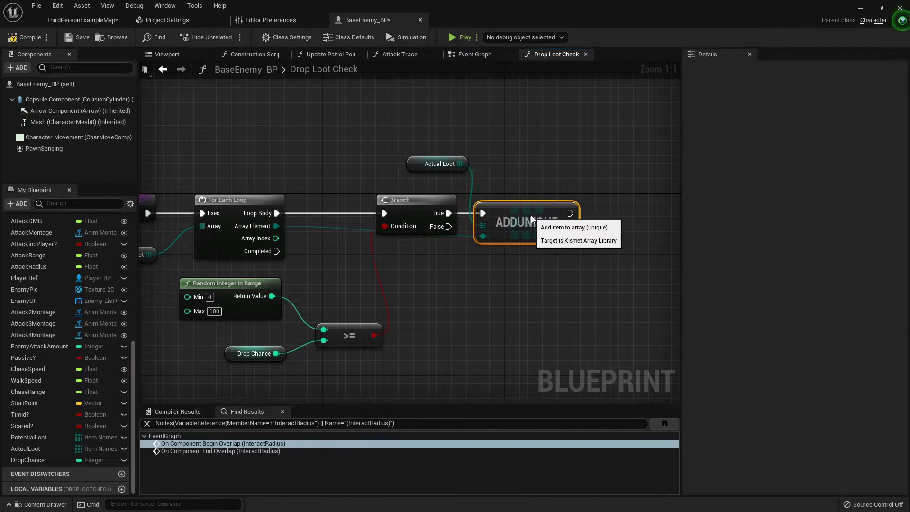
drag(416, 163, 401, 170)
click(291, 221)
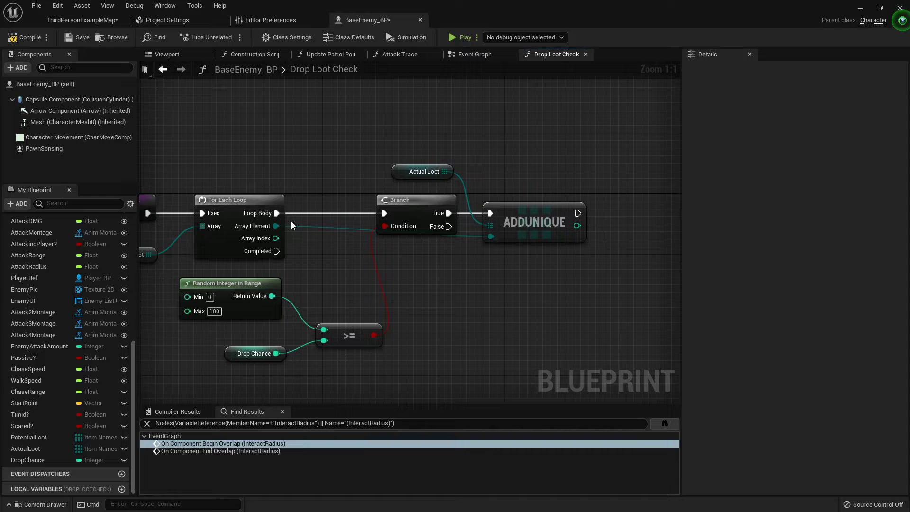
right_drag(453, 287, 493, 265)
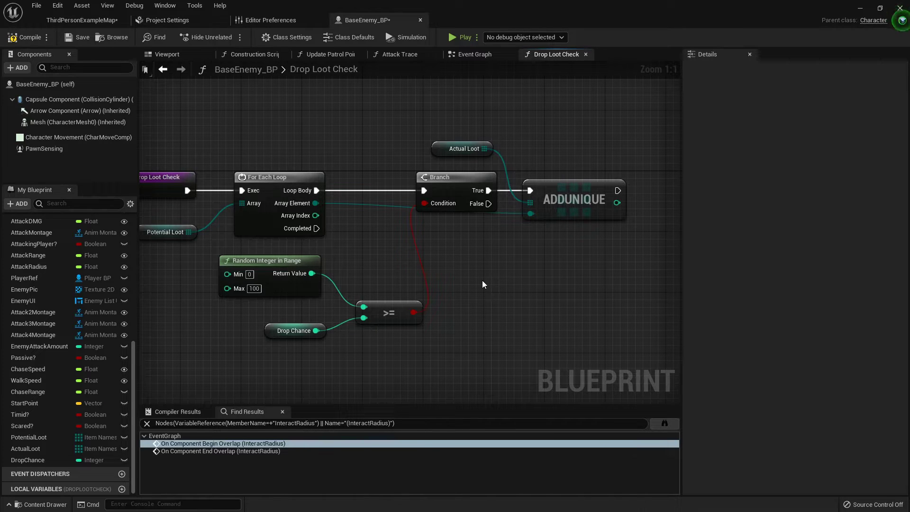
Step: Move the Random Integer, >= and Drop Chance nodes above the loop
drag(370, 275, 281, 351)
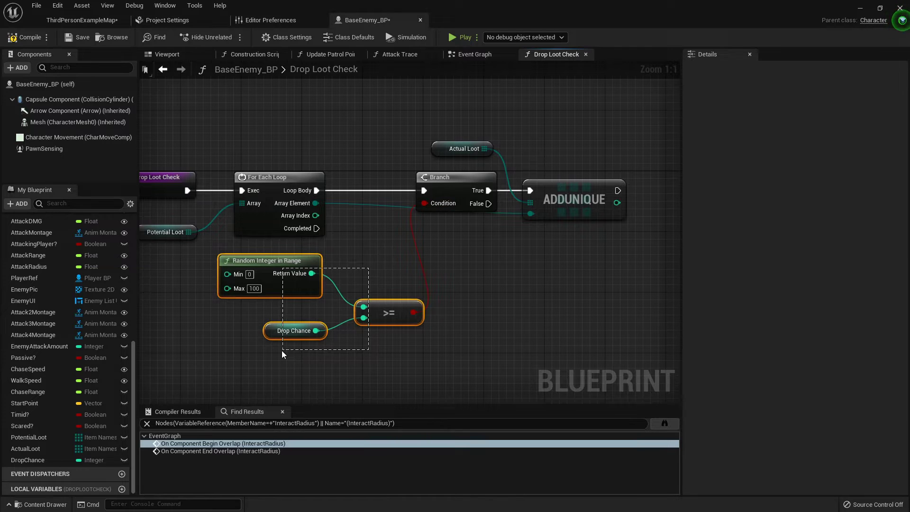
mouse_move(393, 312)
mouse_down()
mouse_move(343, 111)
mouse_move(292, 137)
mouse_move(299, 127)
mouse_up()
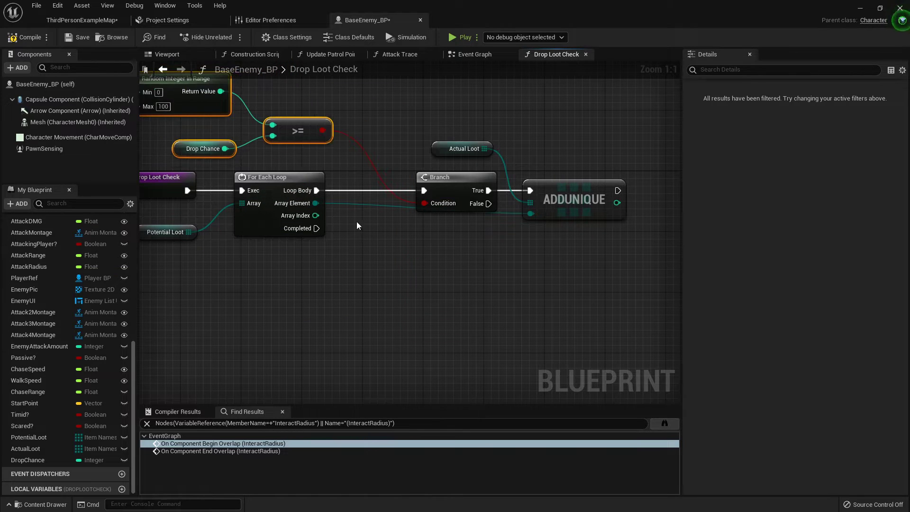
click(357, 222)
right_drag(354, 242, 352, 220)
right_drag(264, 274, 262, 260)
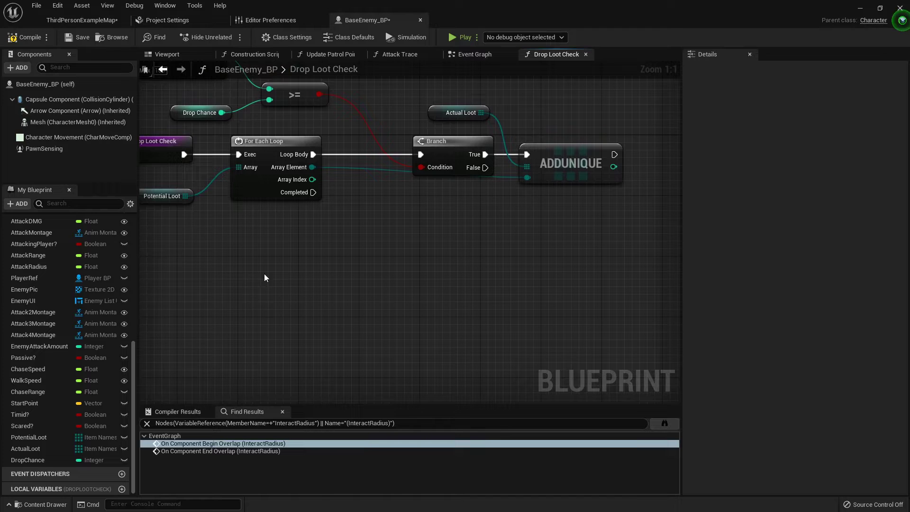
Step: Place an Actual Loot getter below the loop, deleting the mistakenly added setters
drag(35, 448, 261, 277)
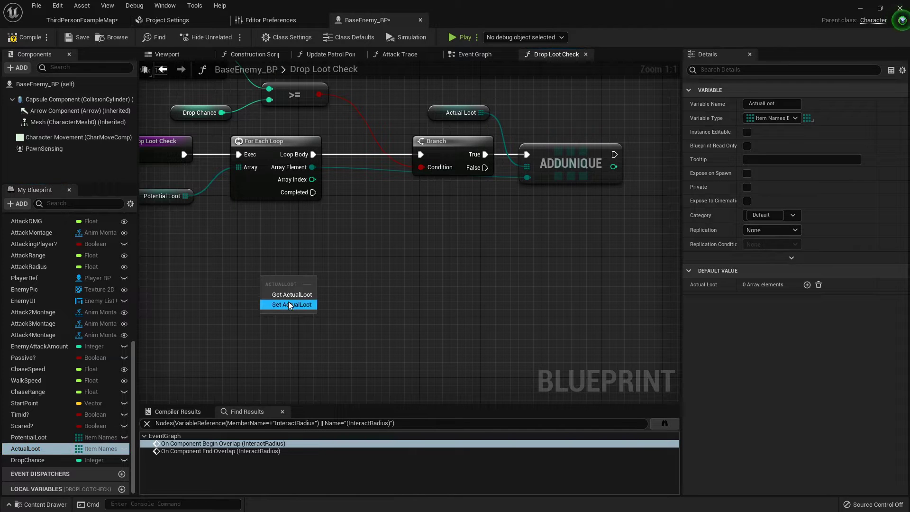
click(291, 306)
key(Delete)
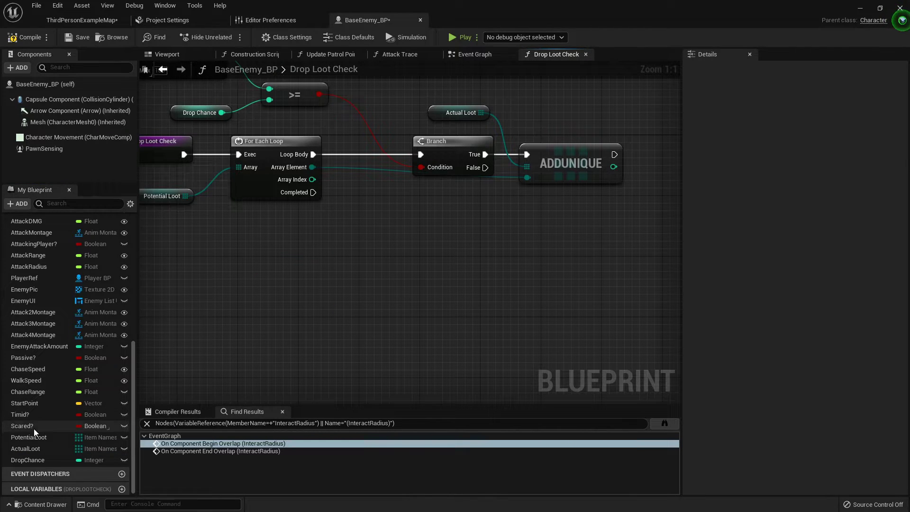
drag(33, 449, 223, 300)
click(255, 326)
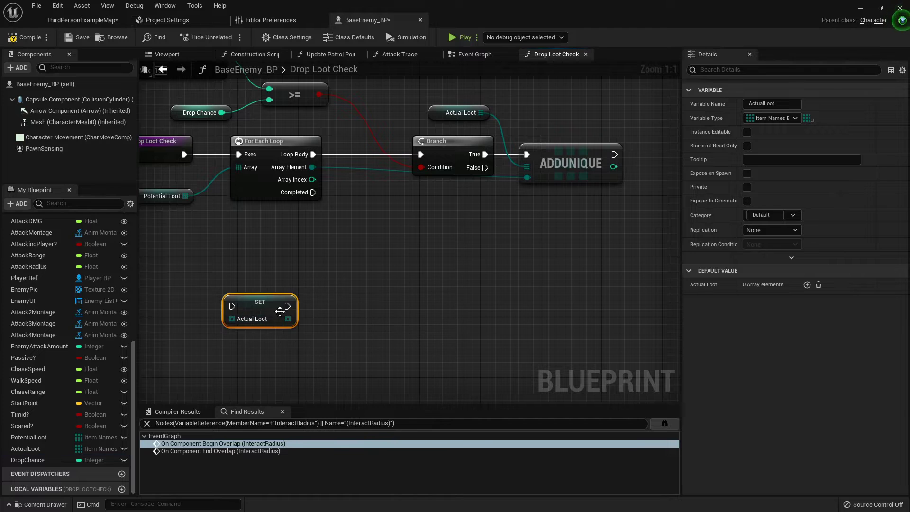
key(Delete)
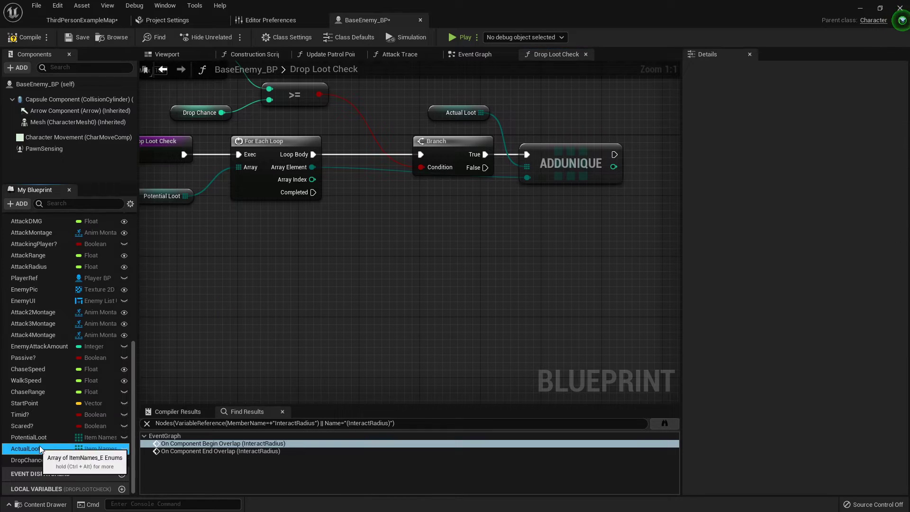
drag(31, 449, 245, 318)
Step: Get Actual Loot's Length and feed it into a greater-than comparison
click(257, 333)
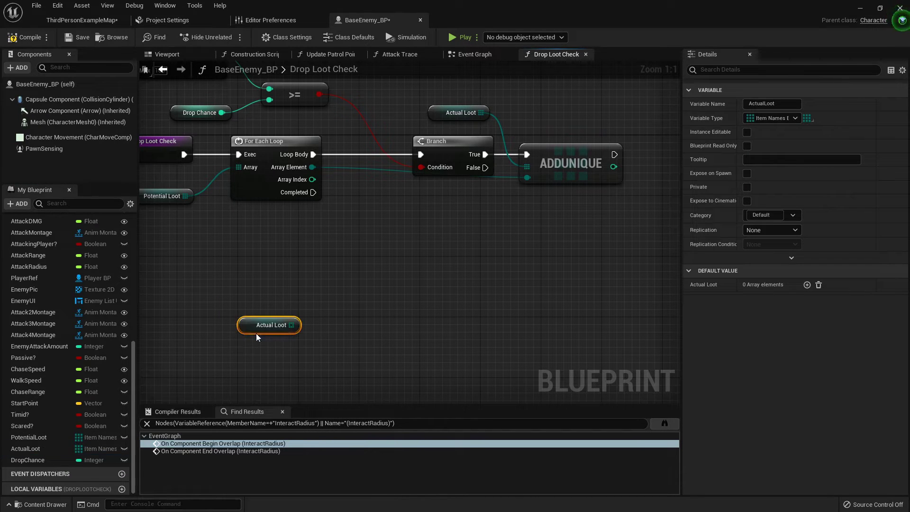
drag(292, 325, 353, 314)
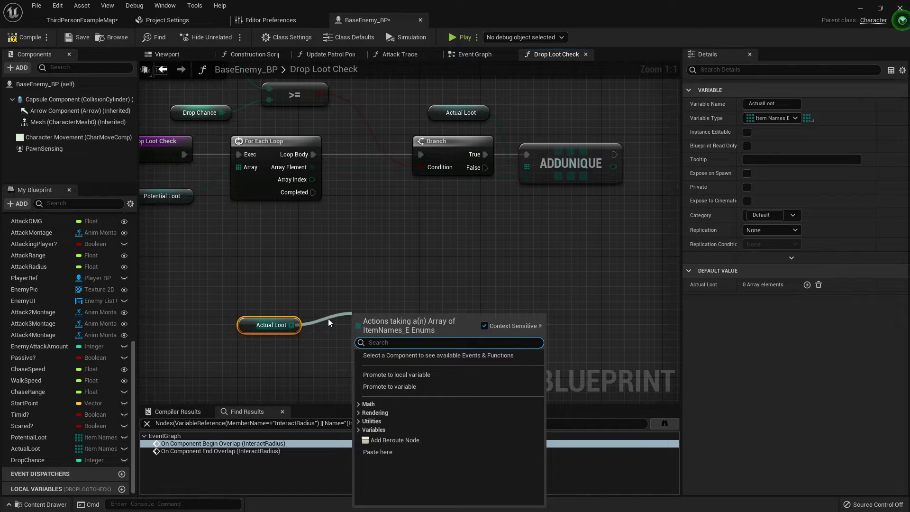
text(length)
key(Return)
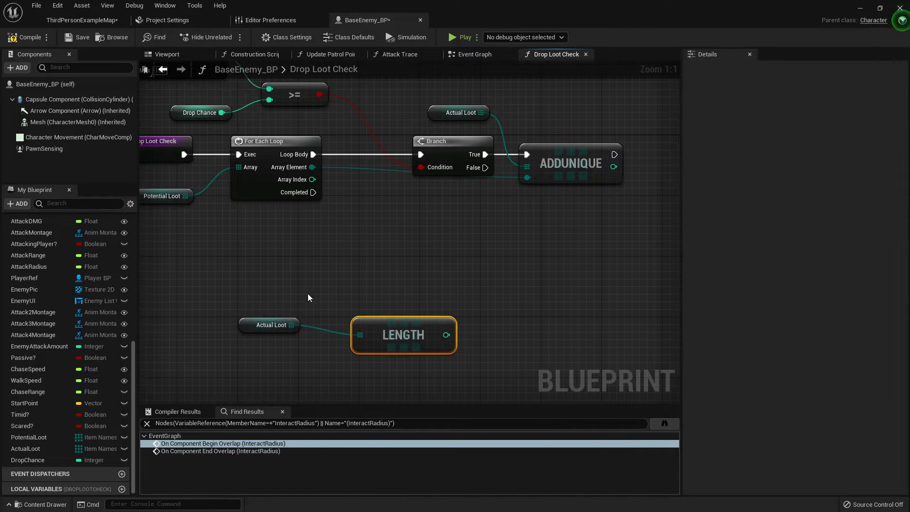
mouse_move(403, 325)
mouse_down()
mouse_move(251, 317)
mouse_move(363, 303)
mouse_move(344, 332)
mouse_up()
text(>)
click(411, 349)
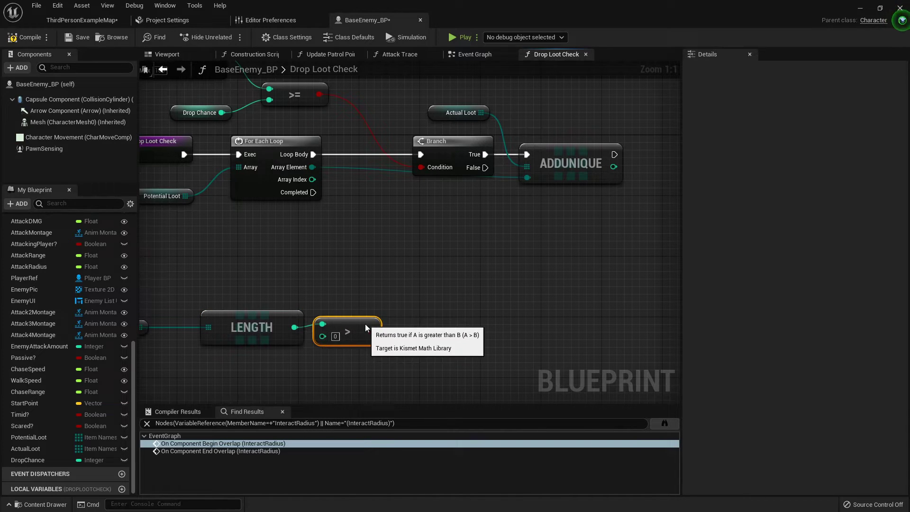
Step: Add a second Branch on the loop's Completed pin, conditioned on Length > 0, and arrange the nodes
click(456, 285)
drag(313, 192, 465, 297)
drag(371, 339, 466, 311)
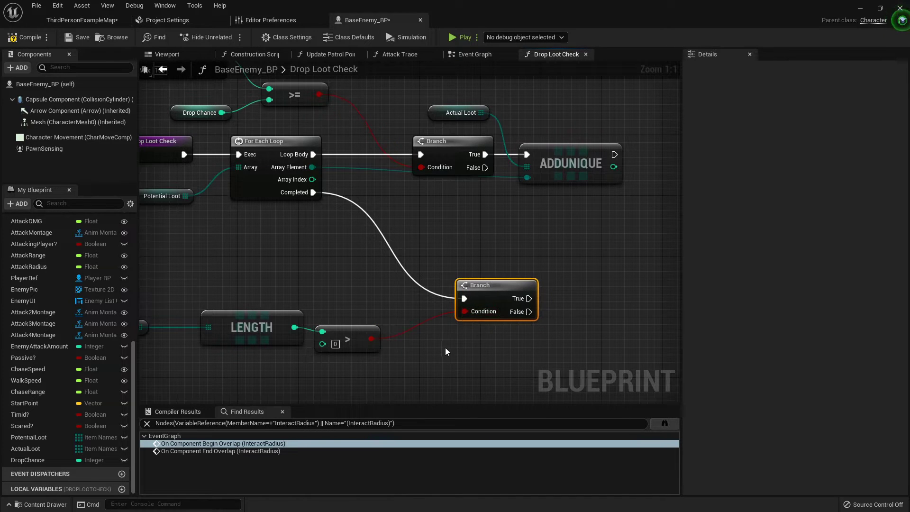
click(321, 378)
right_drag(181, 382, 237, 360)
drag(146, 342, 420, 292)
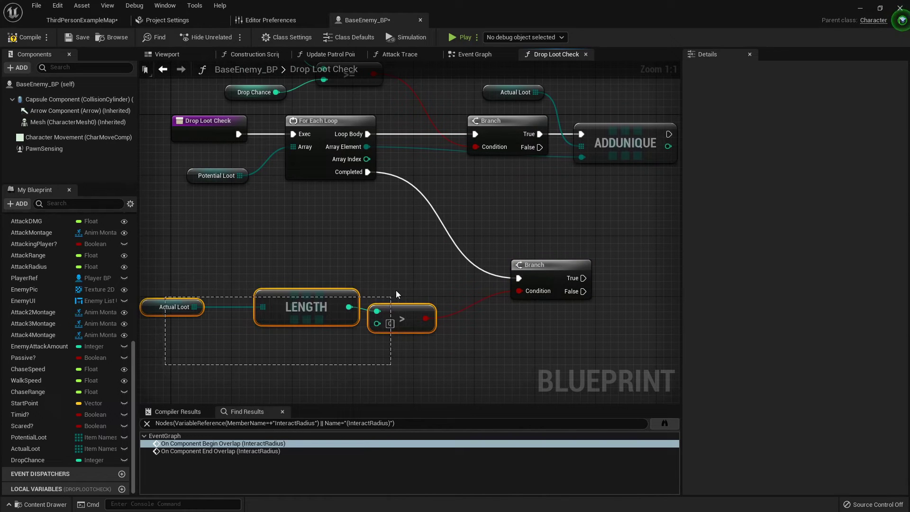
drag(533, 271, 478, 289)
click(495, 269)
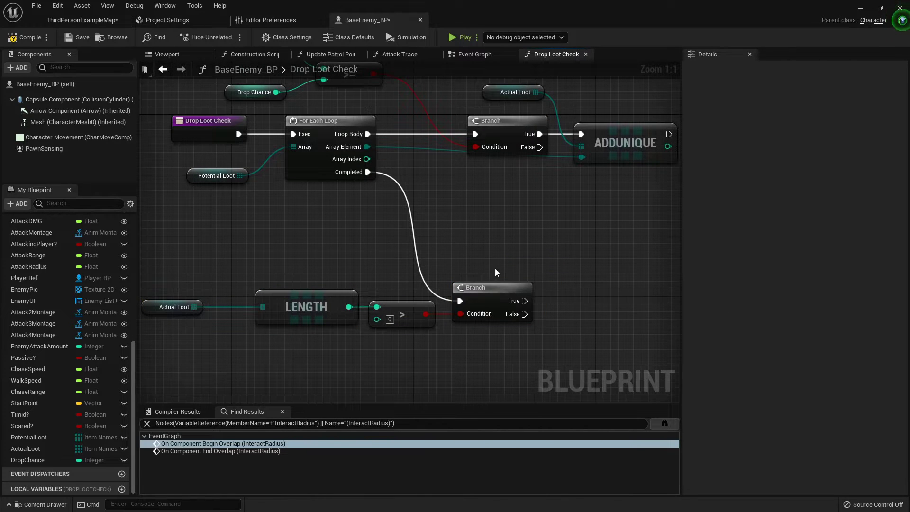
mouse_move(603, 294)
right_down()
mouse_move(530, 284)
mouse_move(470, 255)
right_up()
Step: Run Spawn Emitter at Location from the second Branch's True output, then return to ThirdPersonExampleMap
right_click(470, 255)
text(sp)
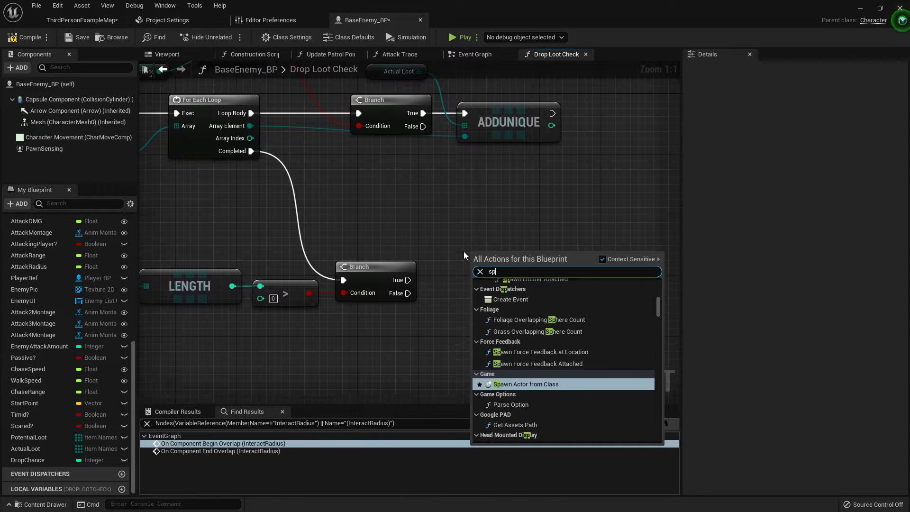
text(awn emitter)
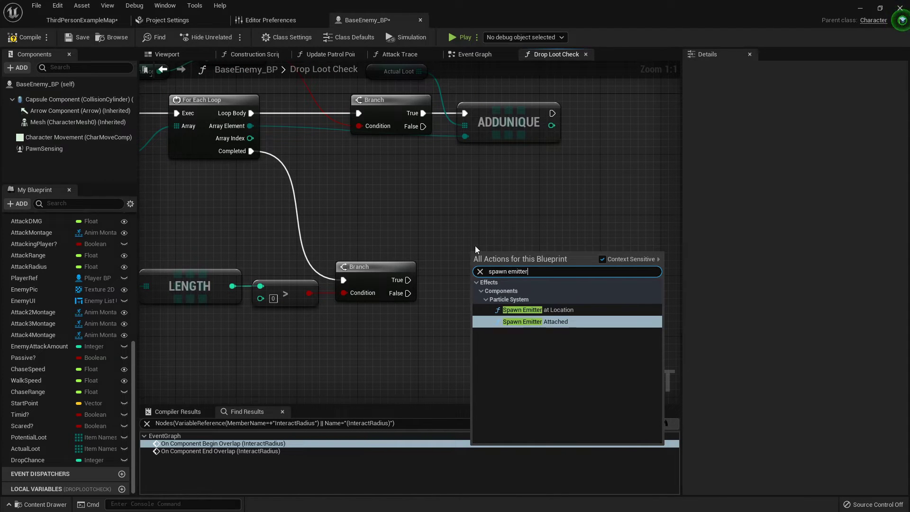
mouse_move(535, 321)
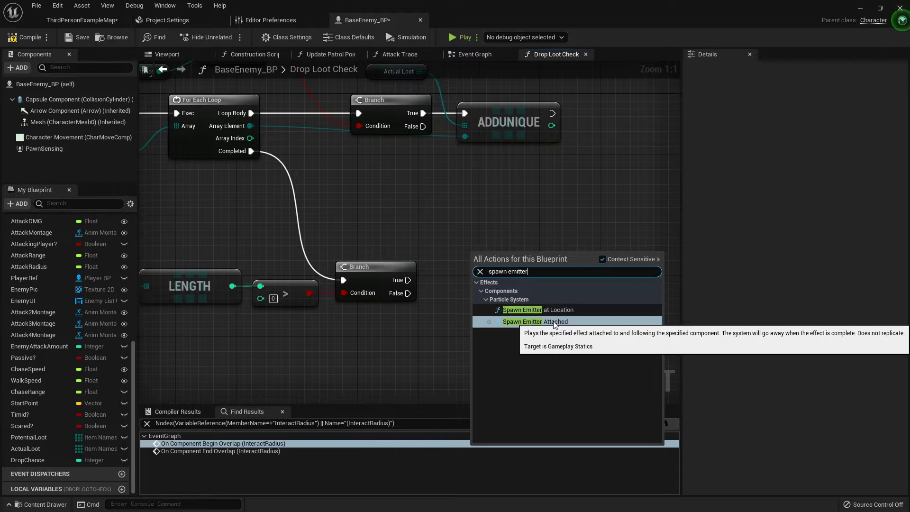
click(556, 311)
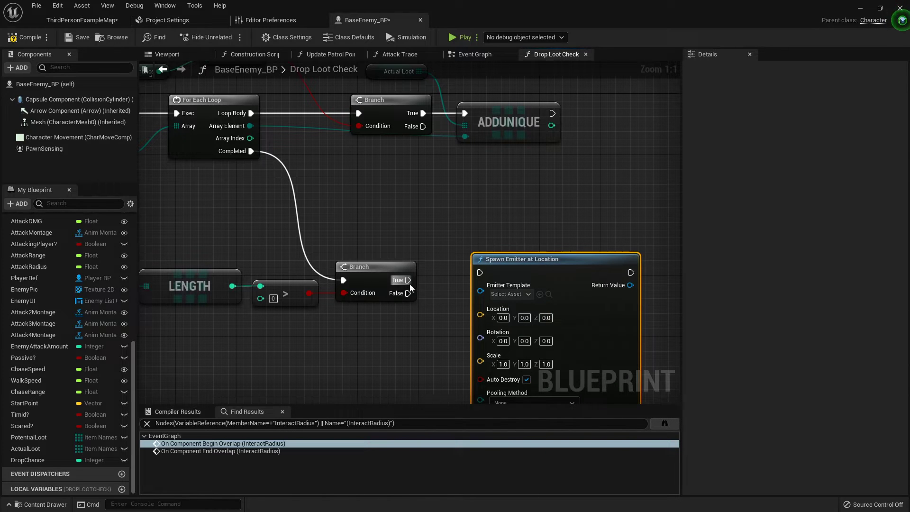
mouse_move(405, 280)
mouse_down()
mouse_move(480, 273)
mouse_move(534, 295)
mouse_up()
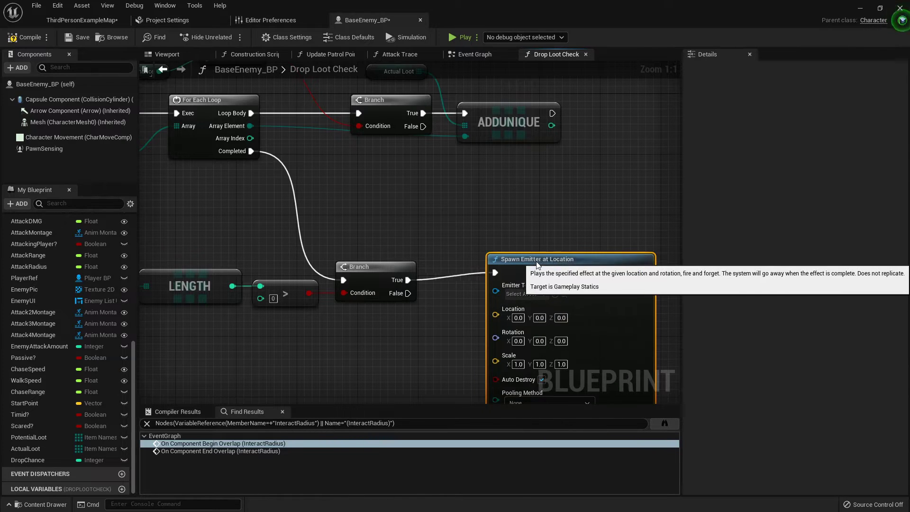
click(70, 23)
scroll(76, 438, up, 5)
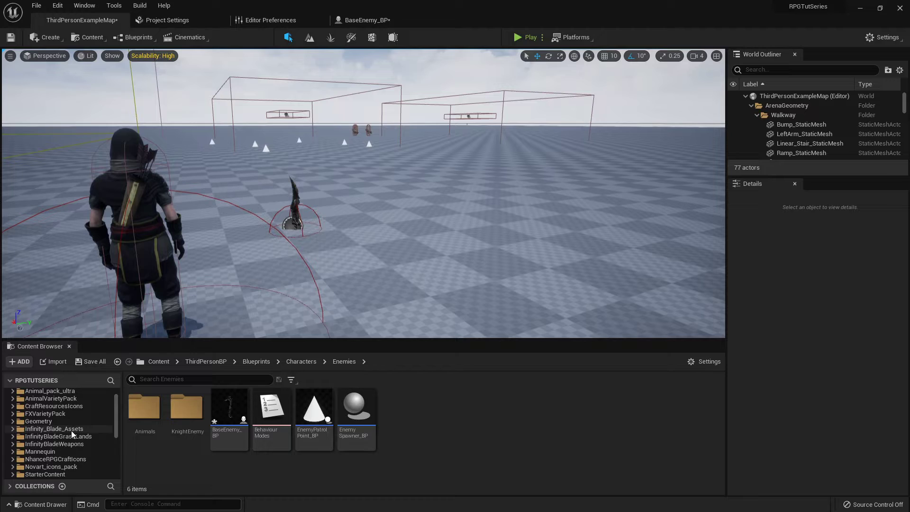
scroll(72, 449, down, 2)
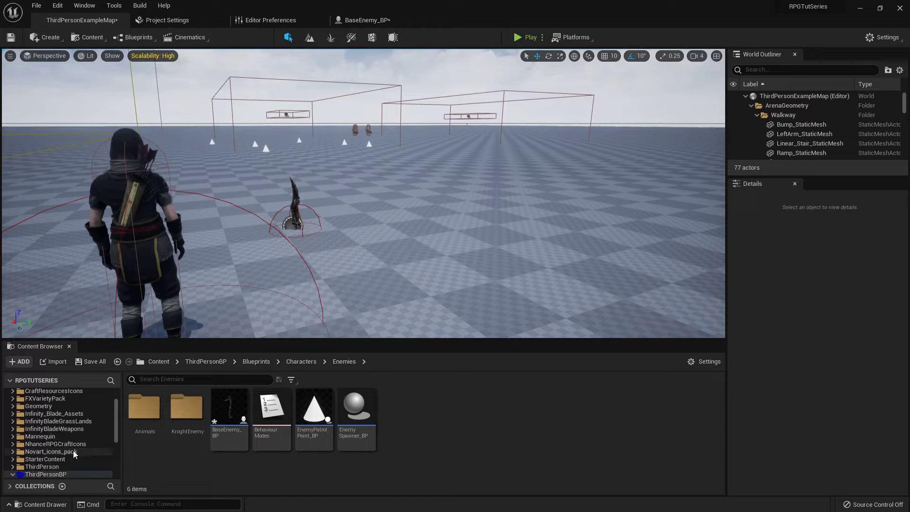
scroll(74, 449, down, 2)
scroll(61, 438, up, 3)
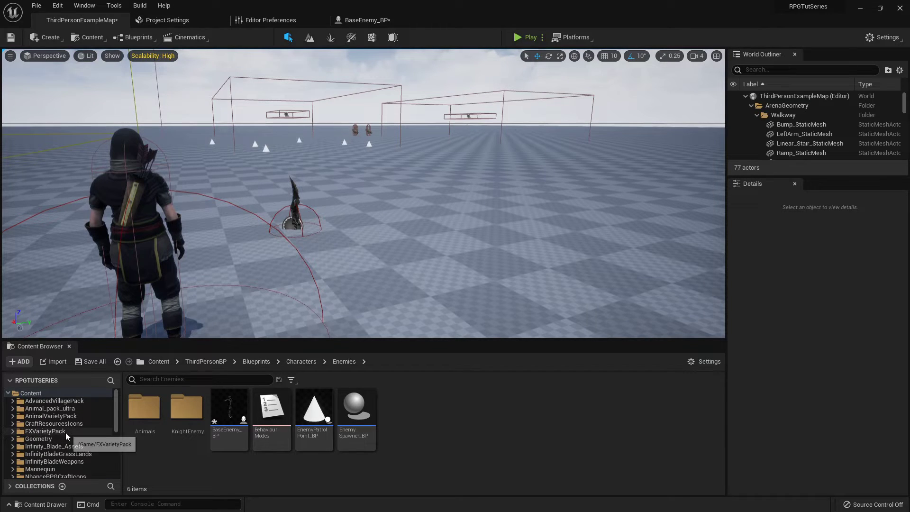
Step: Browse the FXVarietyPack and Infinity_Blade_Assets folders and open the asset type filter list
click(65, 432)
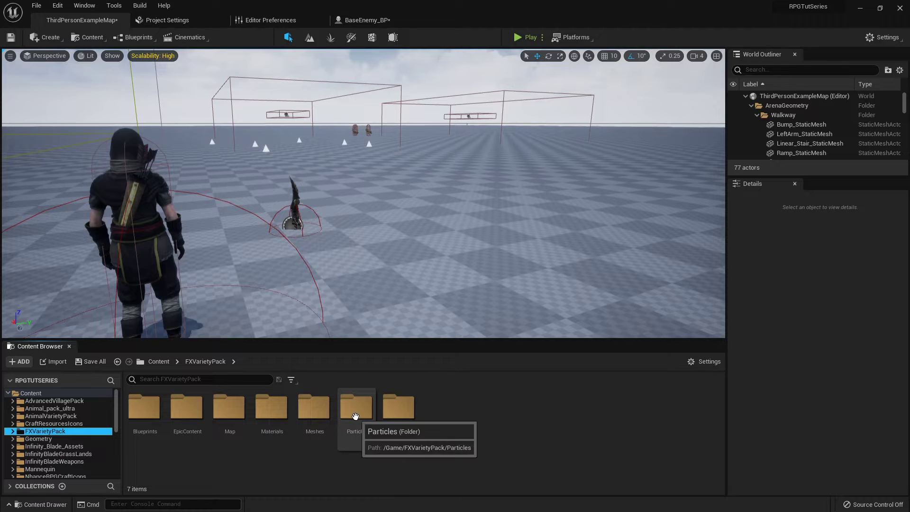
scroll(60, 430, down, 2)
click(83, 416)
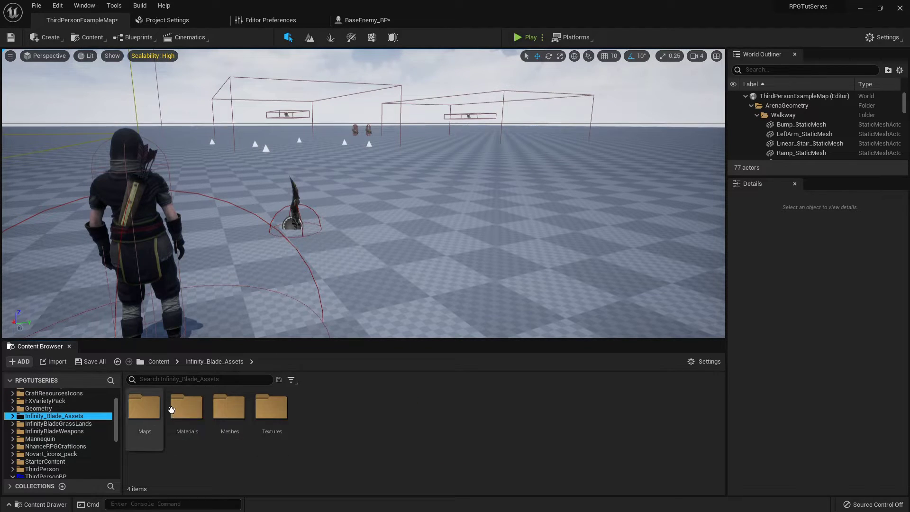
click(293, 379)
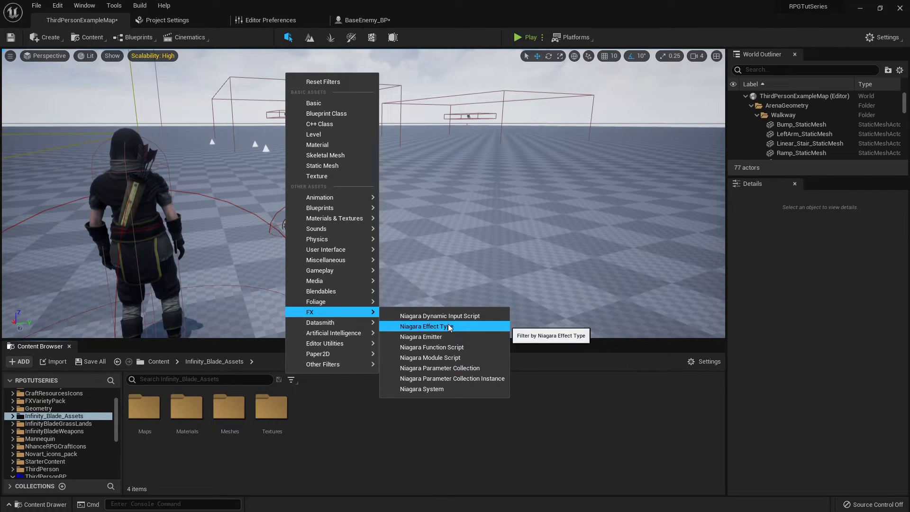
mouse_move(326, 259)
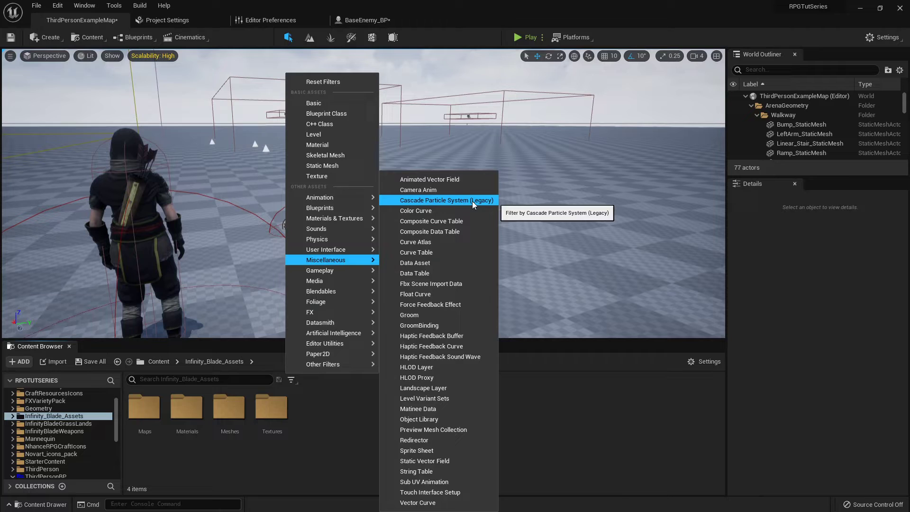
Step: Filter the Content folder to Cascade Particle System (Legacy) assets and select P_Fire
click(473, 202)
click(84, 431)
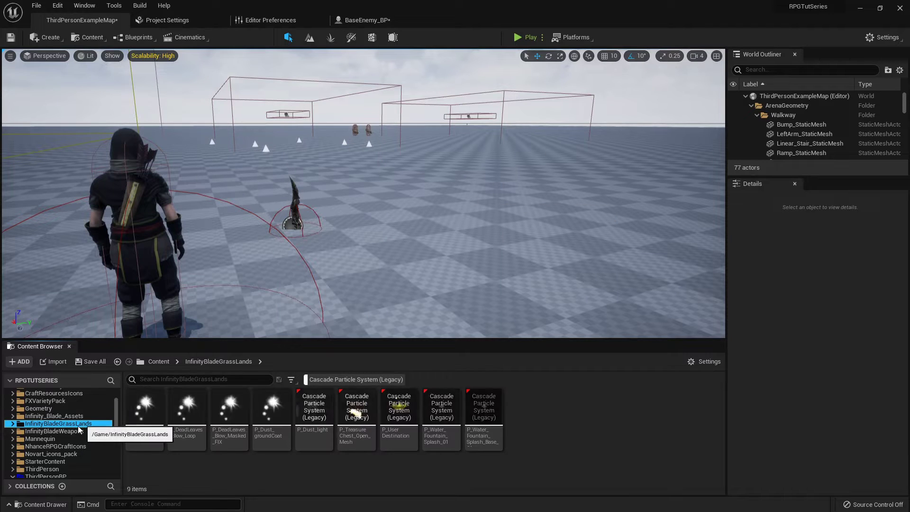
scroll(78, 432, up, 2)
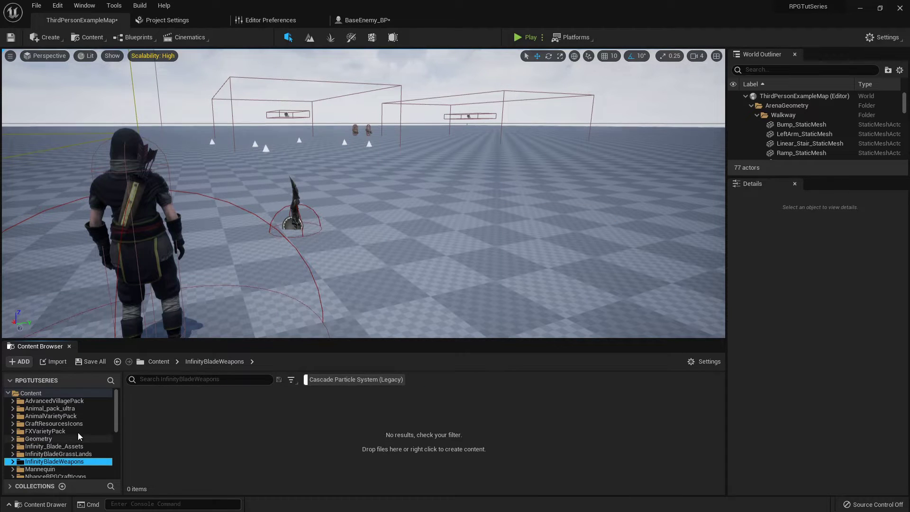
click(62, 393)
scroll(534, 423, down, 1)
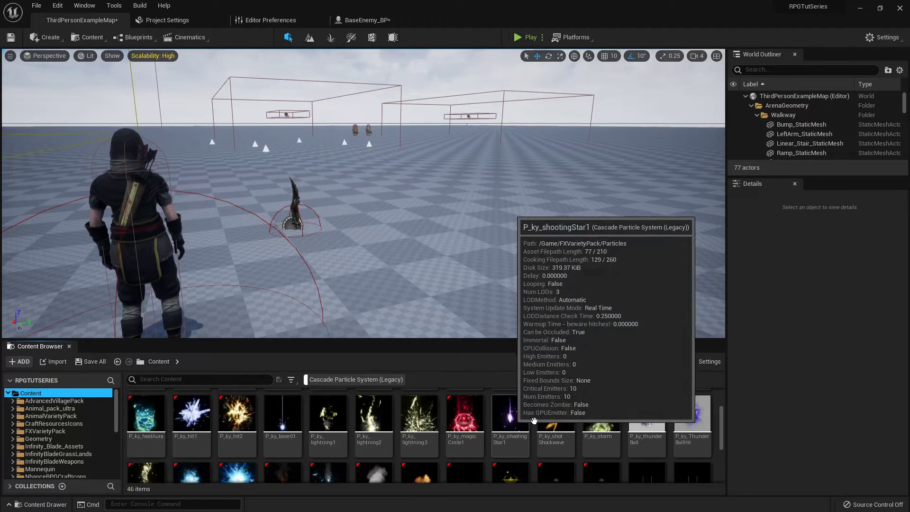
scroll(547, 430, down, 2)
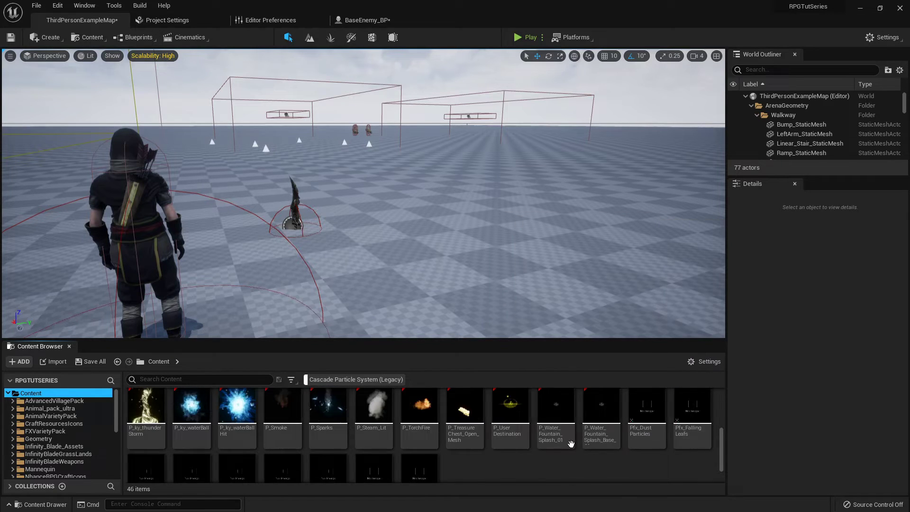
scroll(571, 443, up, 2)
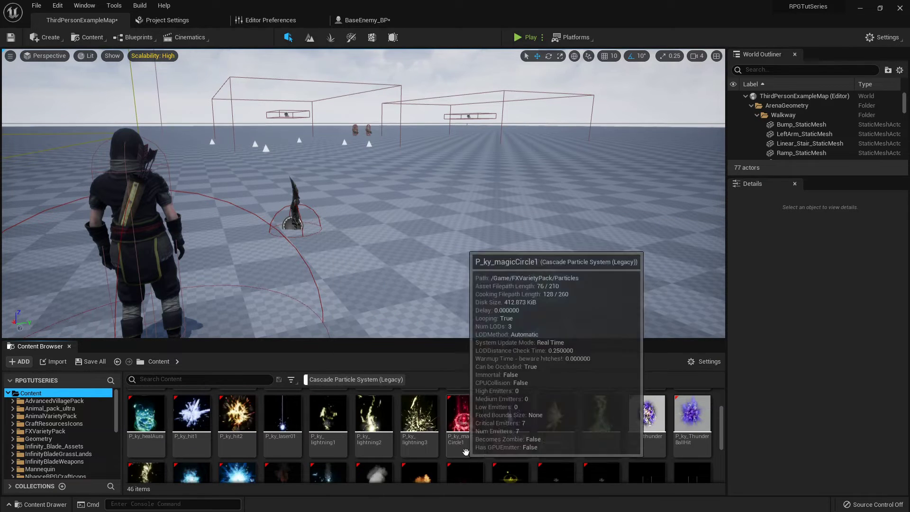
scroll(684, 434, up, 2)
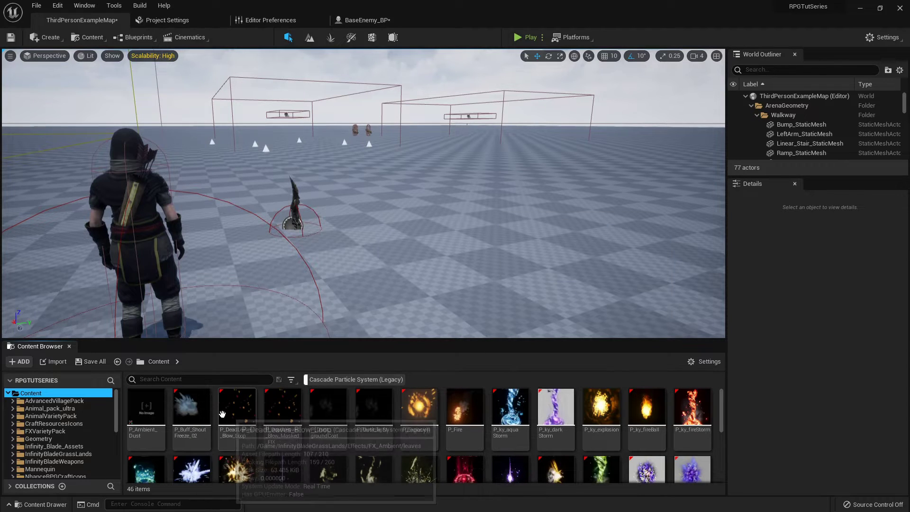
click(464, 413)
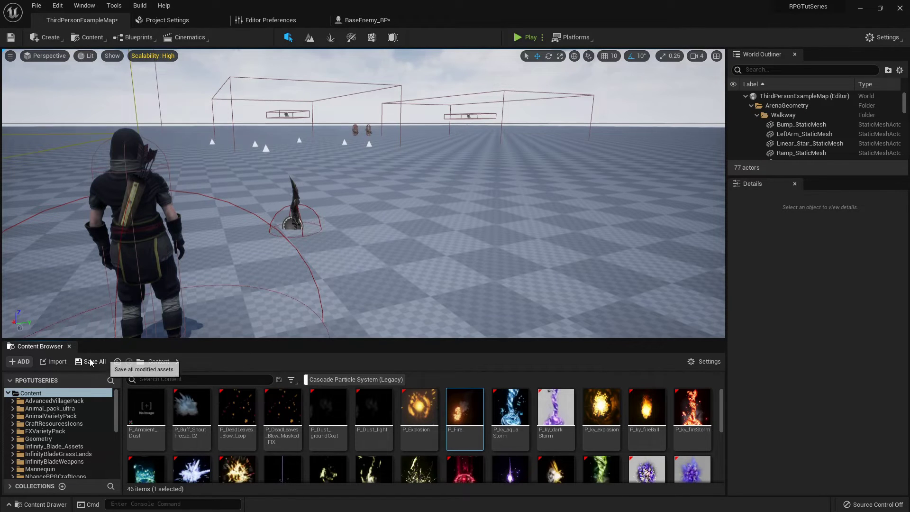
Step: Save all assets and set P_Fire as the emitter template in BaseEnemy_BP
click(91, 361)
click(514, 365)
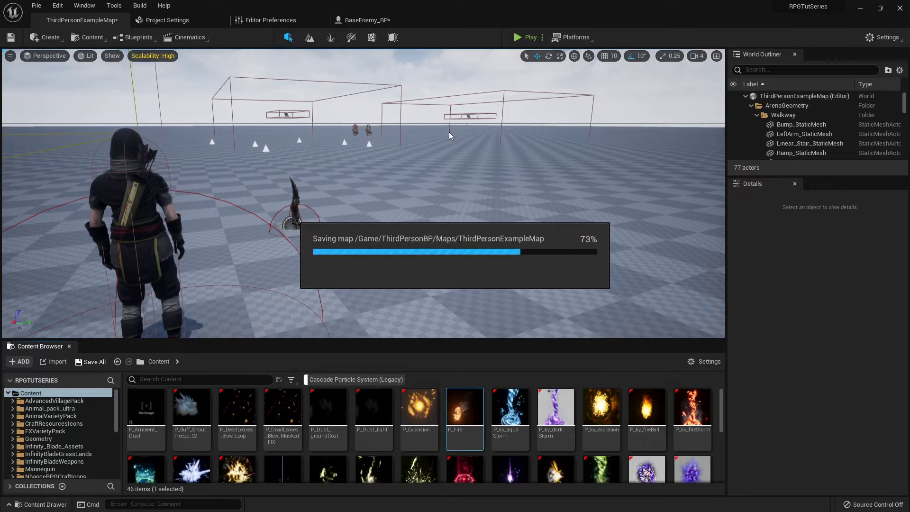
click(372, 21)
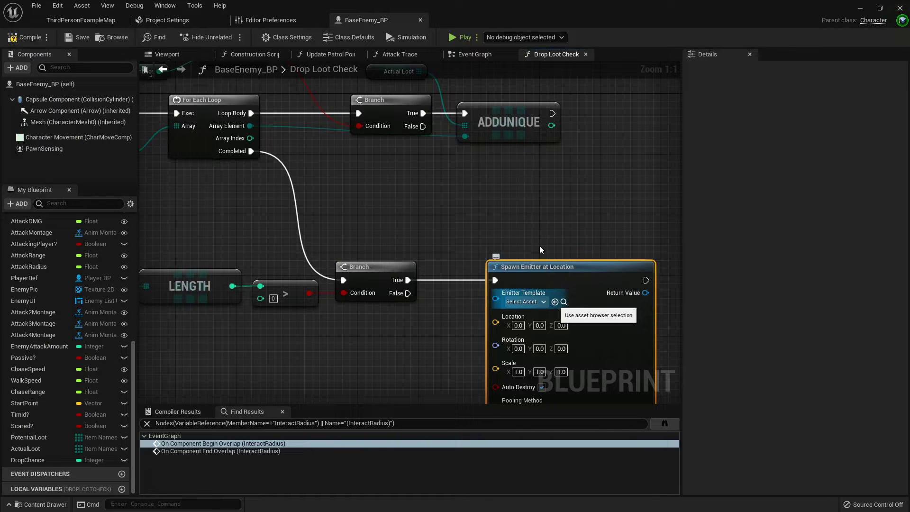
click(553, 302)
mouse_move(463, 270)
right_down()
mouse_move(441, 196)
mouse_move(441, 158)
right_up()
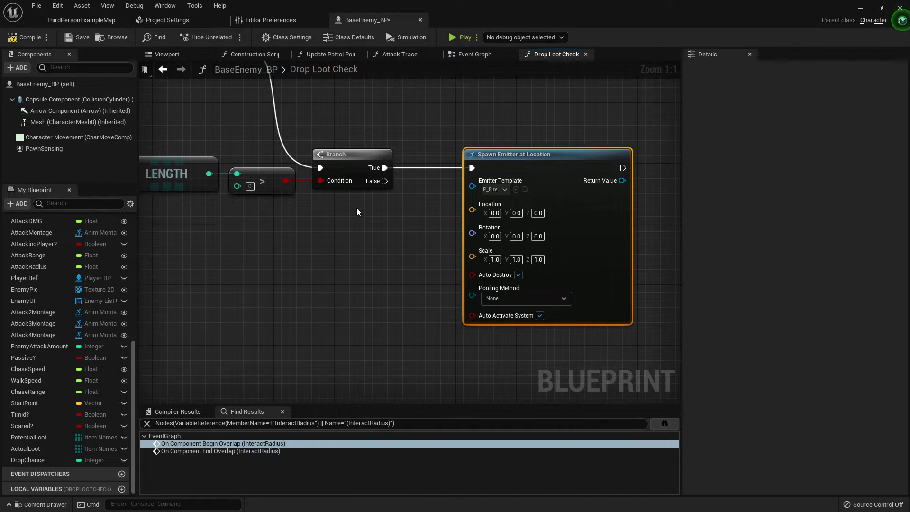
Step: Add a GetActorTransform node and split its Return Value into location, rotation and scale
right_click(315, 228)
text(get)
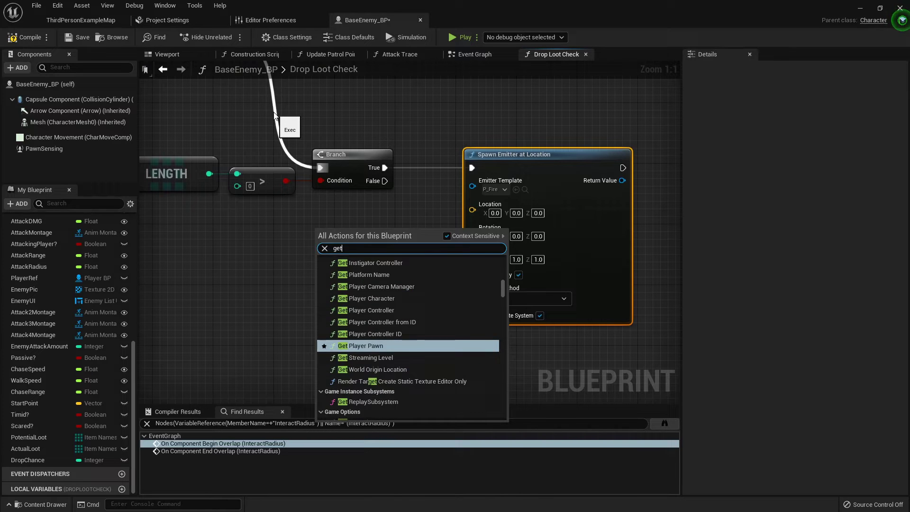
text( actor trnasf)
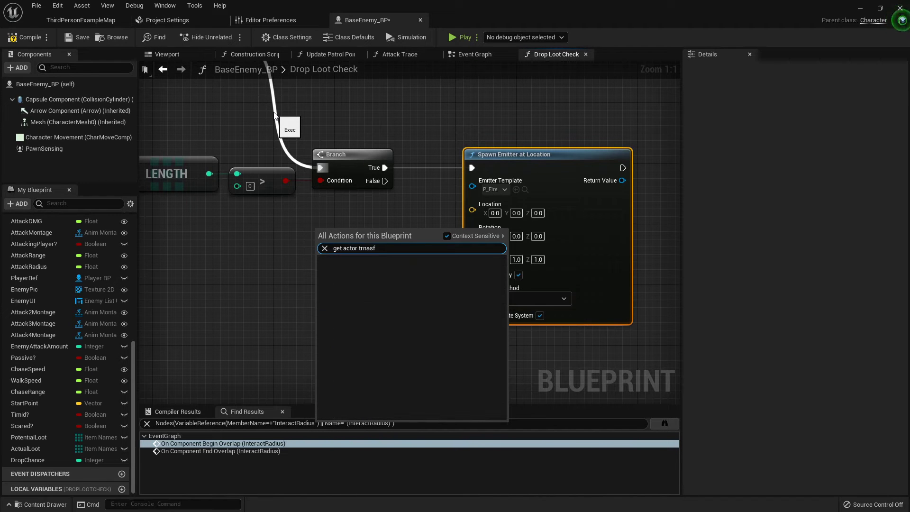
key(BackSpace)
text(an)
text(m)
key(Return)
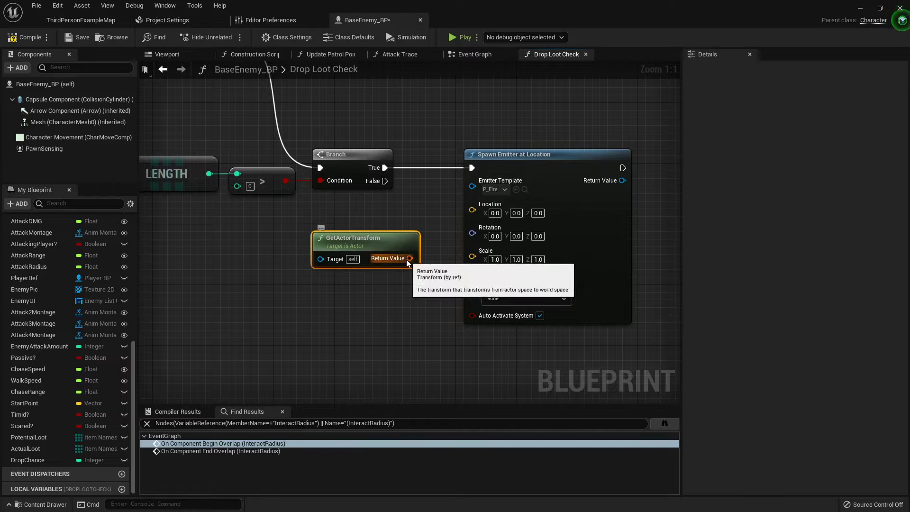
right_click(410, 259)
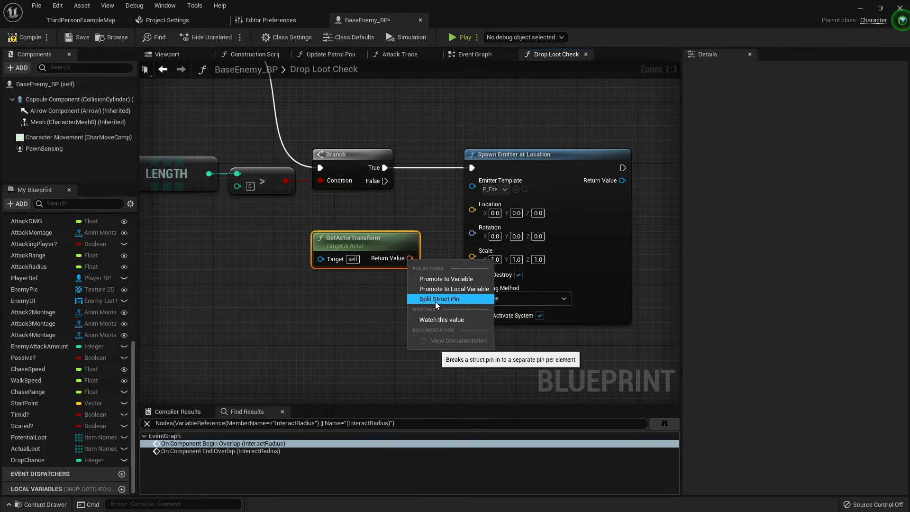
right_click(405, 259)
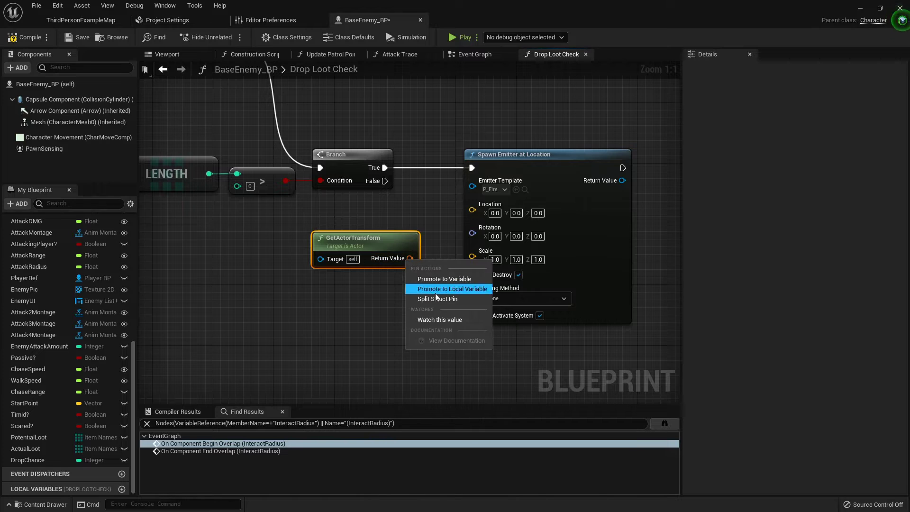
click(435, 298)
Step: Wire the transform's Location and Rotation into Spawn Emitter, then compile the Blueprint
drag(385, 240, 346, 231)
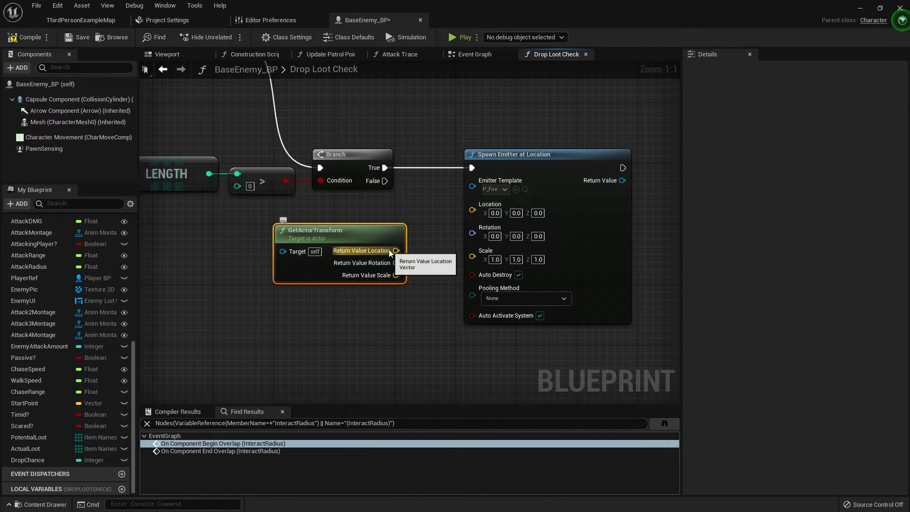
drag(396, 251, 473, 204)
drag(397, 263, 473, 217)
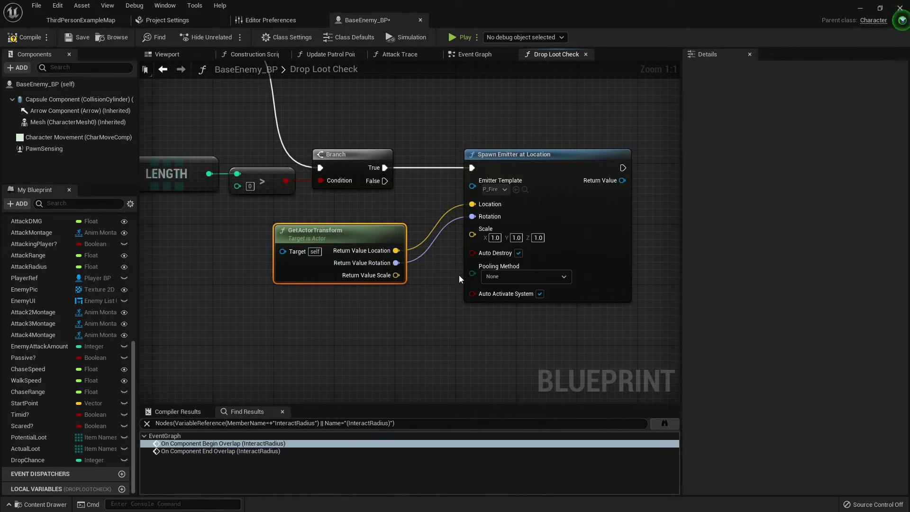
right_drag(622, 173, 521, 172)
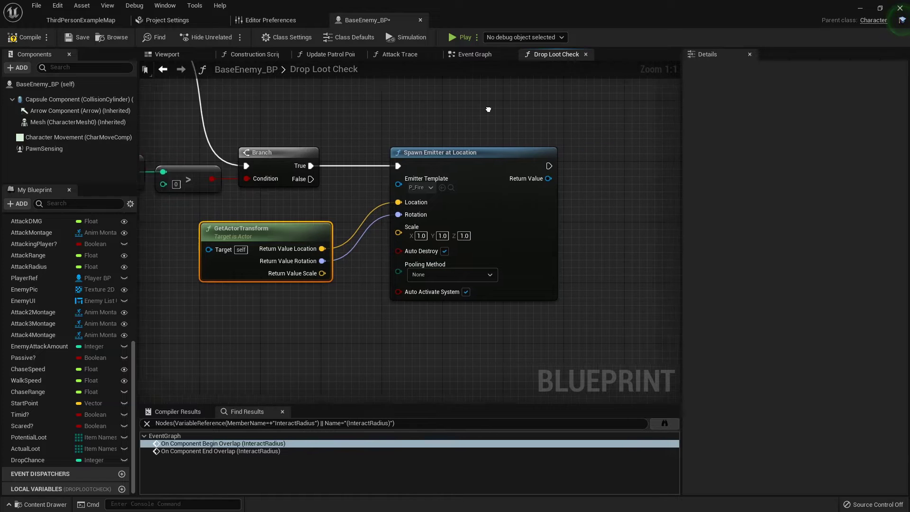
click(423, 123)
scroll(415, 130, down, 2)
mouse_move(473, 129)
right_down()
mouse_move(311, 162)
mouse_move(449, 192)
right_up()
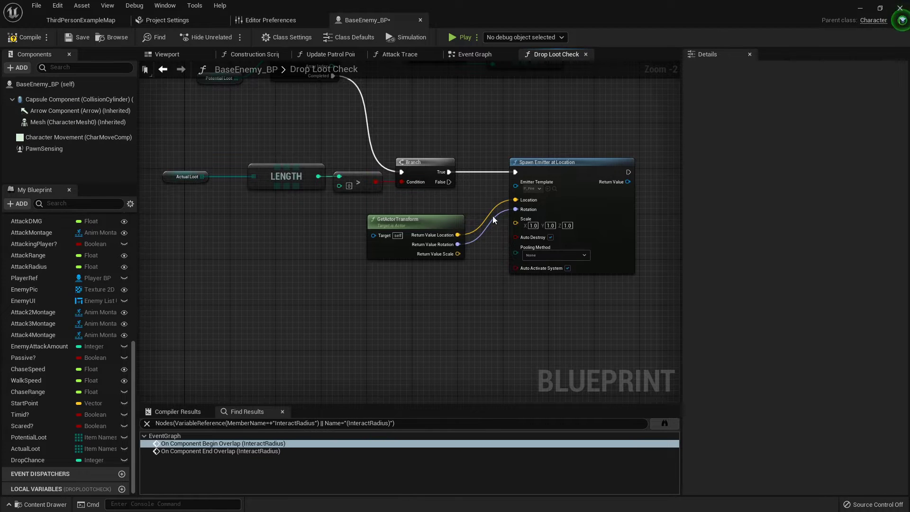
right_drag(506, 309, 436, 288)
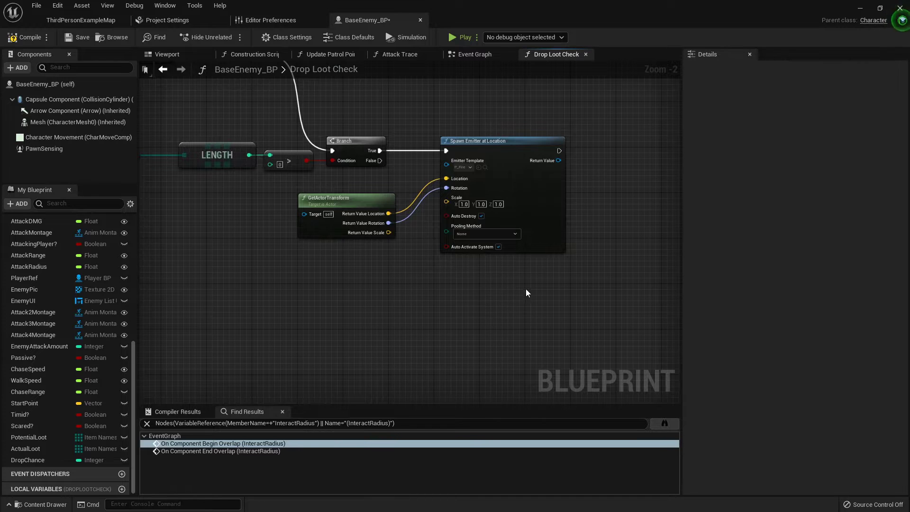
right_drag(526, 291, 448, 271)
scroll(506, 165, down, 2)
scroll(479, 240, up, 1)
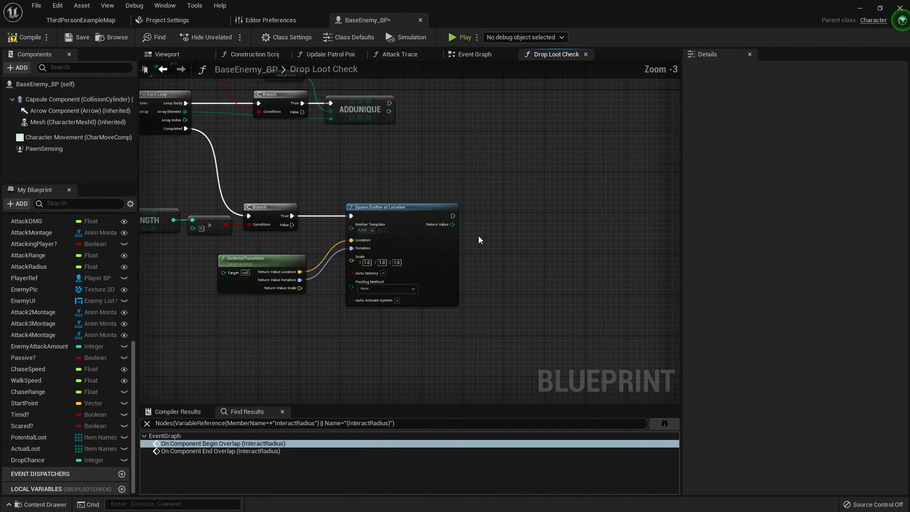
scroll(479, 240, up, 1)
right_drag(477, 239, 427, 207)
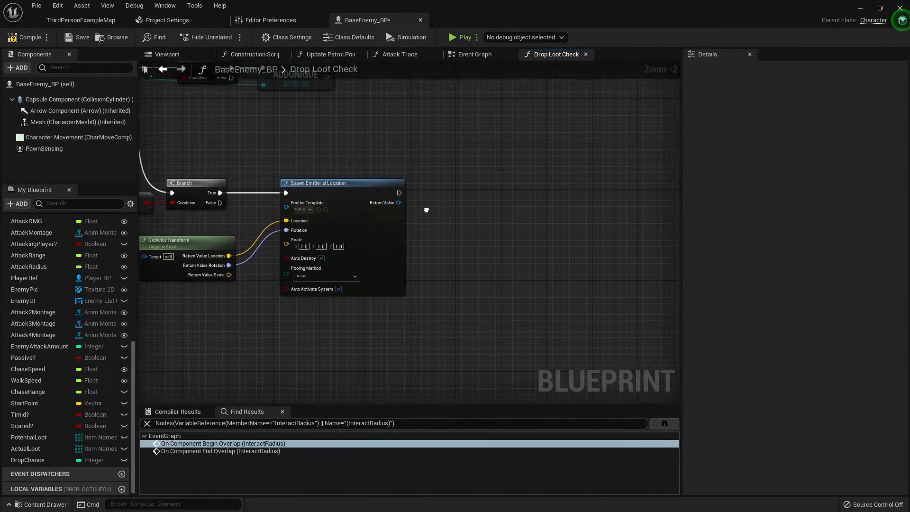
scroll(422, 195, up, 1)
scroll(391, 195, up, 1)
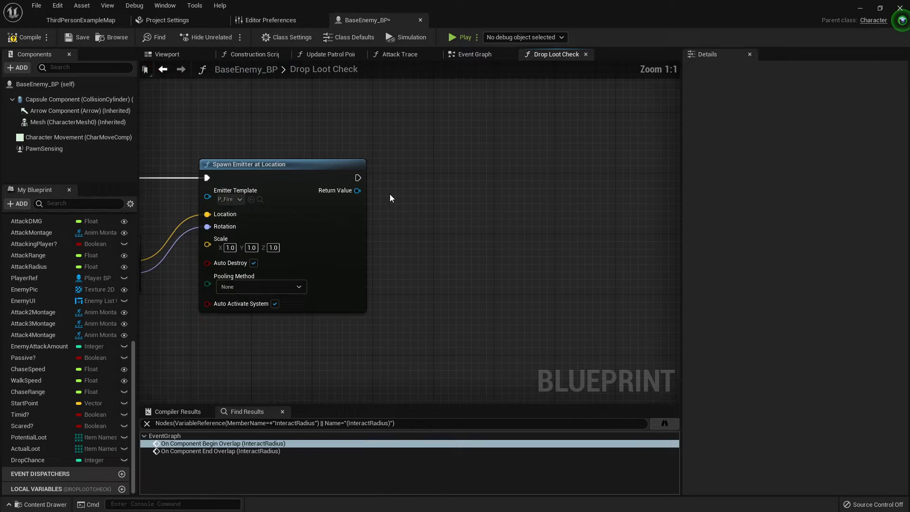
mouse_move(343, 214)
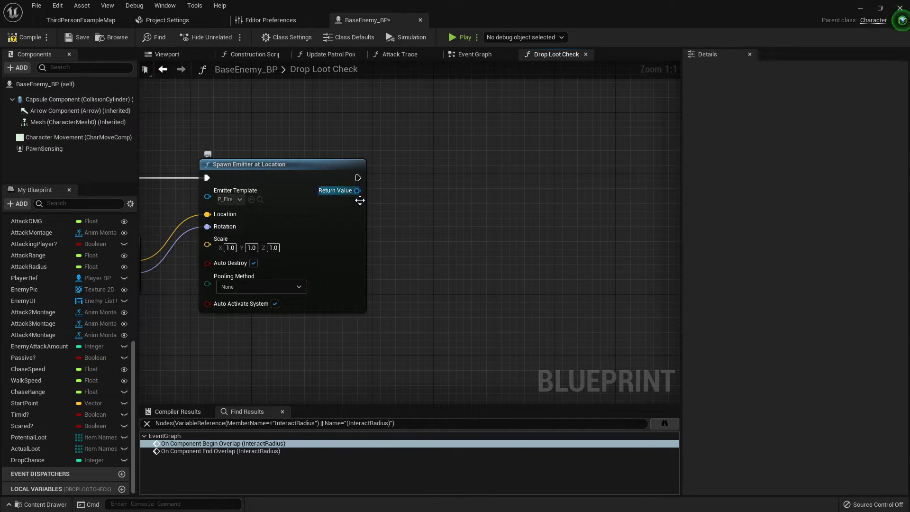
scroll(360, 200, down, 2)
scroll(391, 185, down, 2)
scroll(451, 203, up, 4)
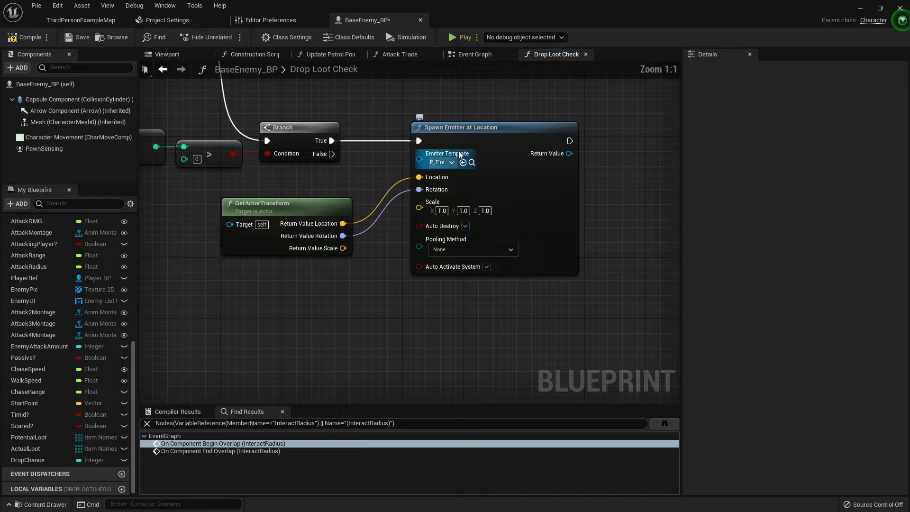
right_drag(401, 121, 398, 159)
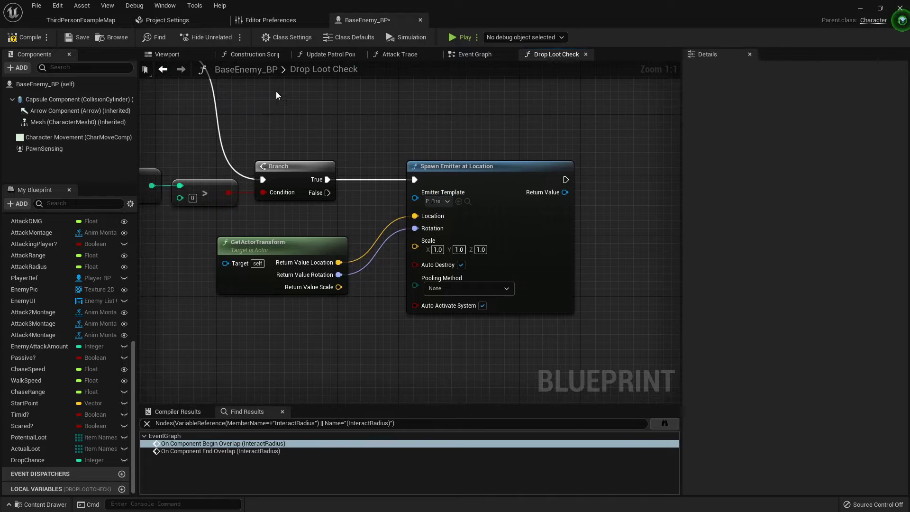
click(19, 40)
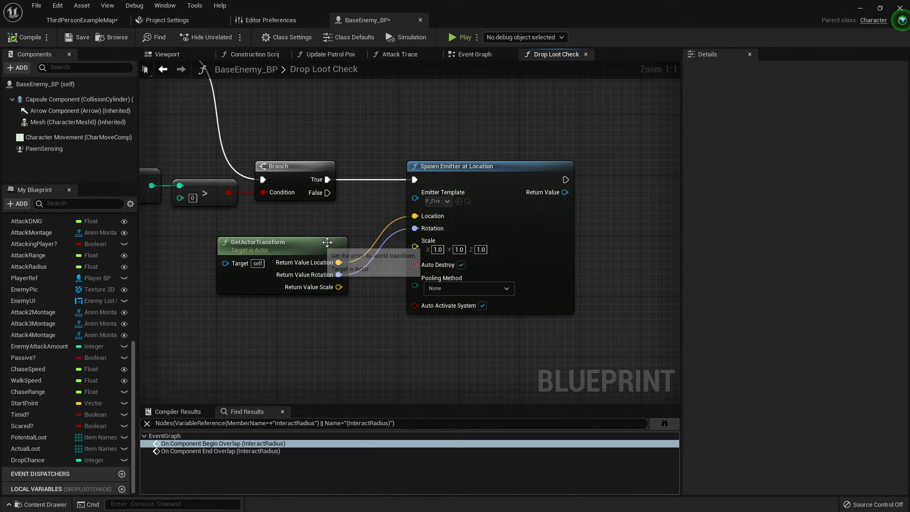
Step: Call Drop Loot Check after Kill Check in the Event Graph
click(481, 57)
scroll(386, 211, up, 4)
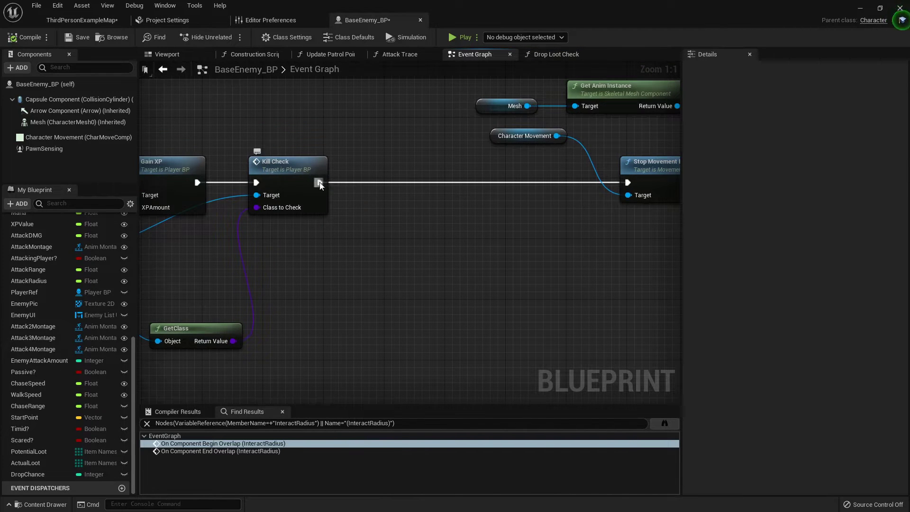
drag(320, 184, 396, 180)
text(dr)
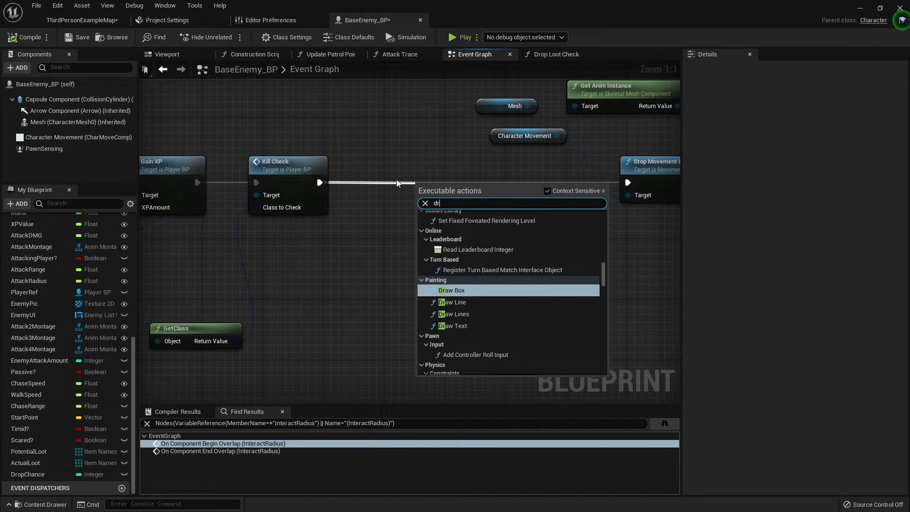
text(op)
key(Return)
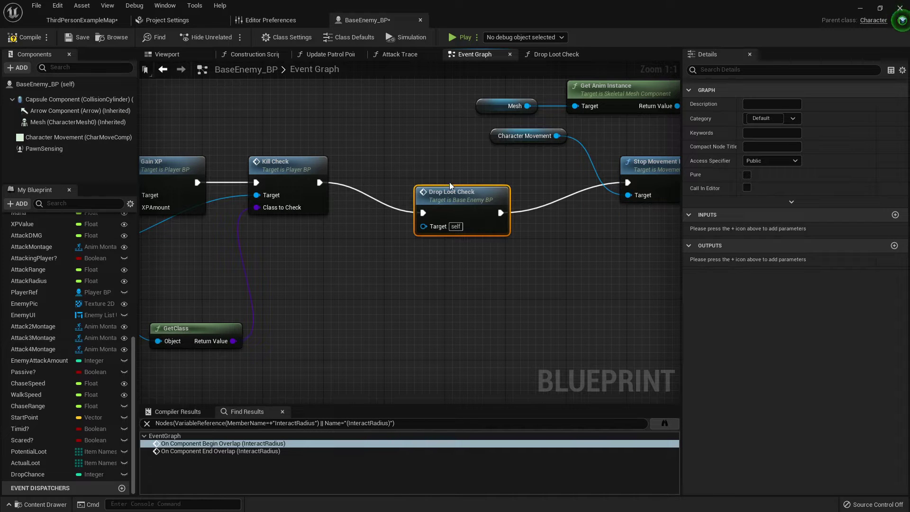
Step: Delete the isolated stray node below the main logic
click(506, 246)
scroll(516, 245, down, 2)
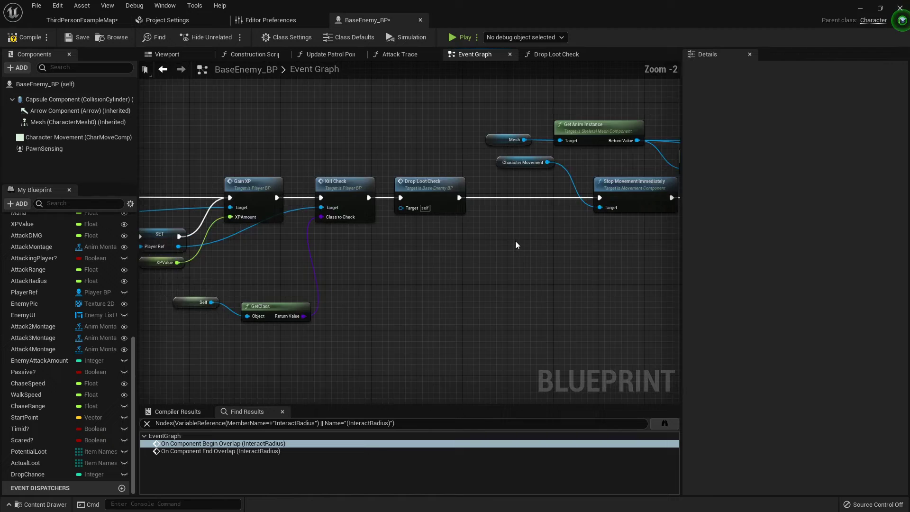
scroll(516, 245, down, 3)
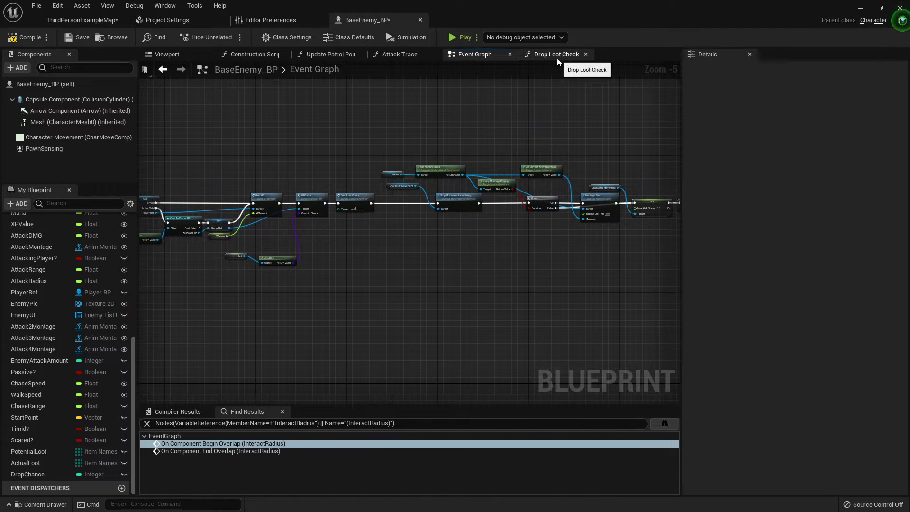
scroll(500, 136, down, 4)
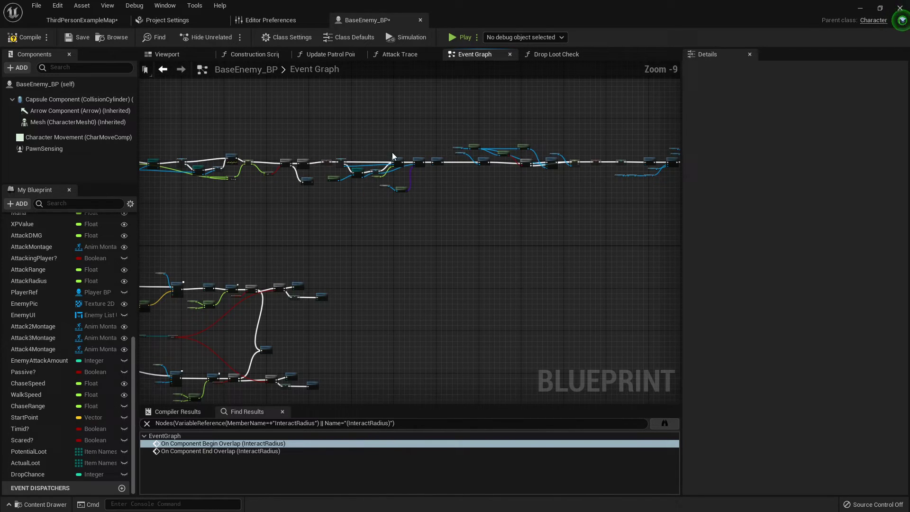
scroll(393, 156, down, 3)
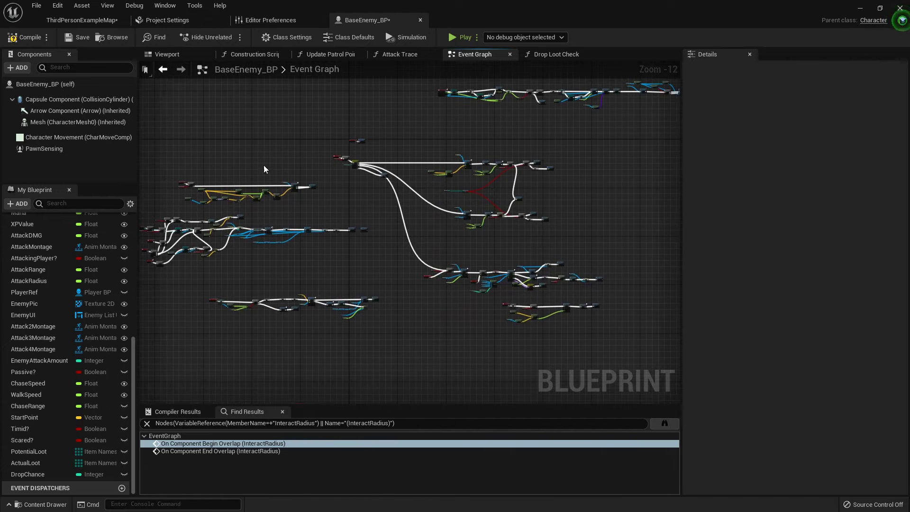
right_drag(271, 161, 402, 367)
scroll(402, 368, up, 4)
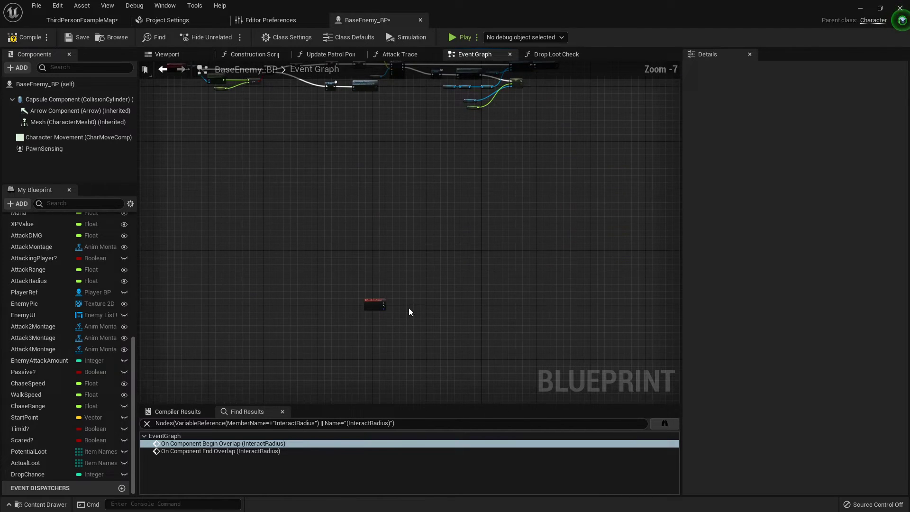
key(Delete)
Step: Add a Sphere Collision named InteractRadius under the Mesh component
click(171, 57)
click(55, 123)
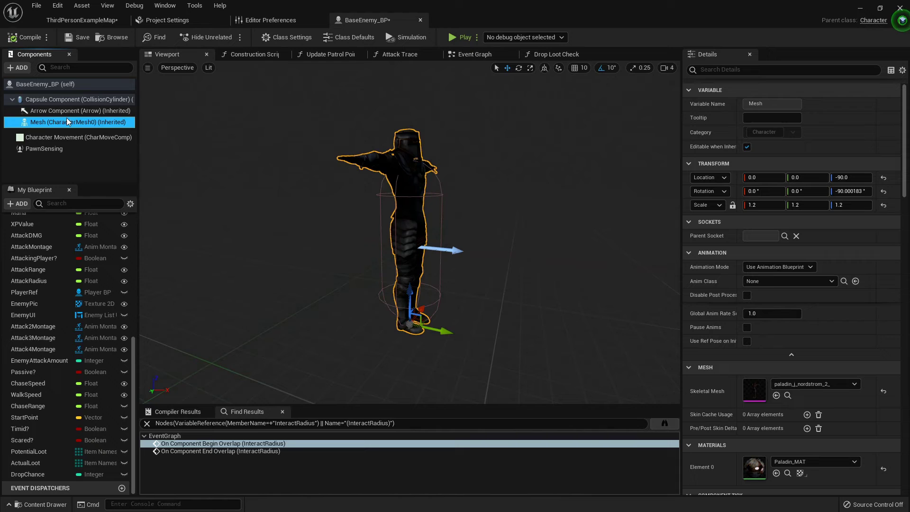
click(19, 68)
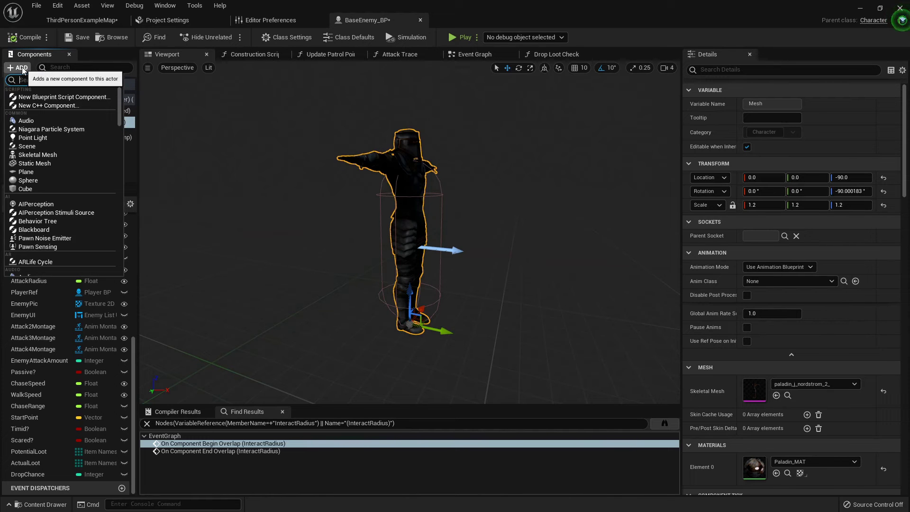
text(sphere)
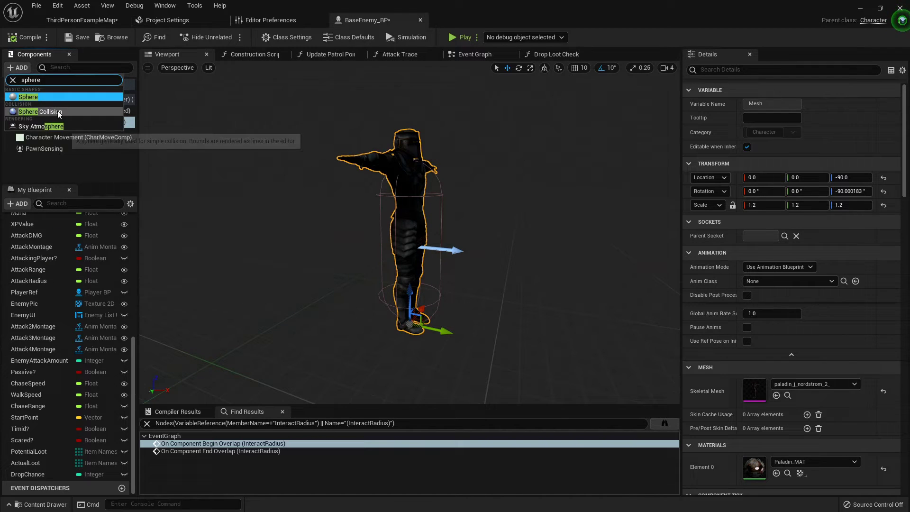
click(58, 110)
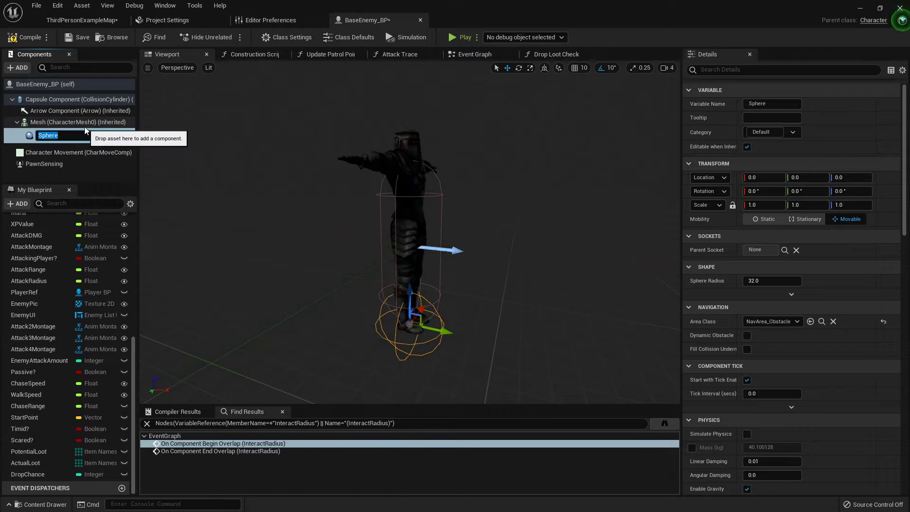
text(InteractRadi)
text(us)
key(Return)
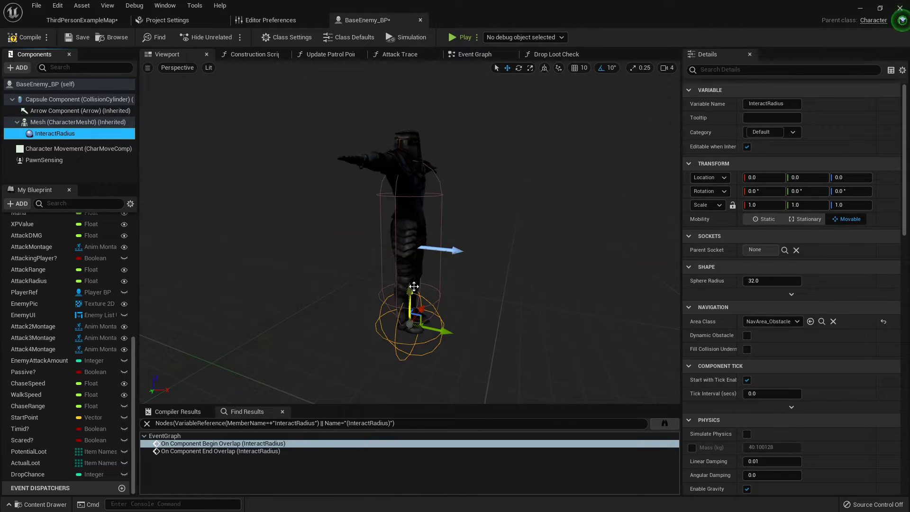
Step: Raise InteractRadius to chest height and set its Sphere Radius to 40
drag(412, 294, 419, 214)
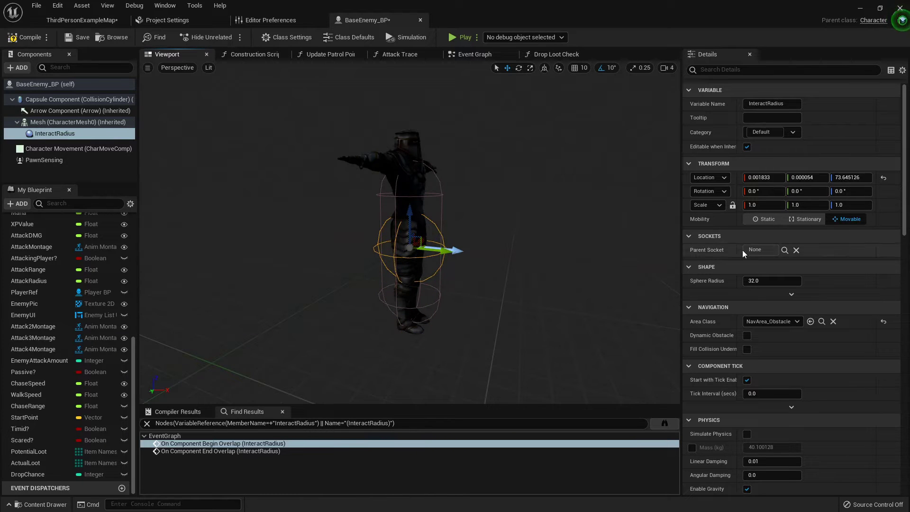
click(772, 281)
drag(771, 281, 799, 282)
text(40)
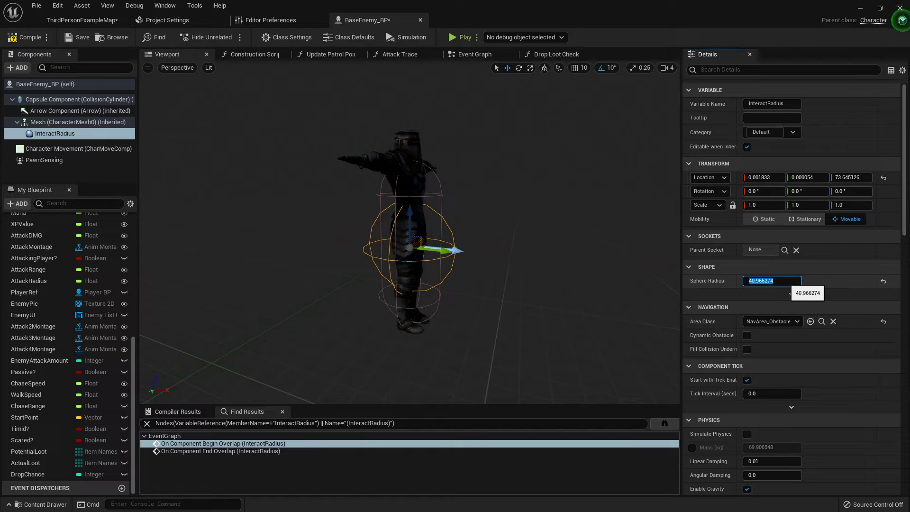
key(Return)
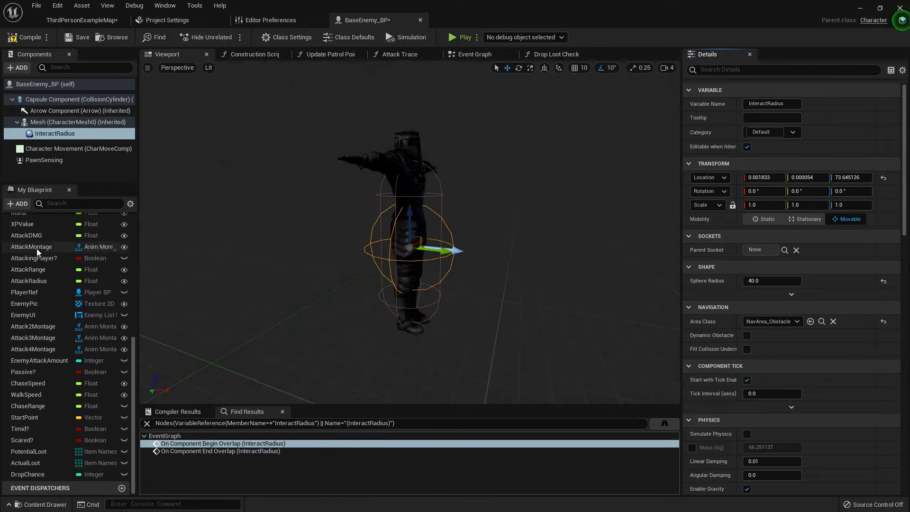
scroll(33, 248, up, 3)
scroll(30, 251, up, 2)
scroll(29, 255, up, 3)
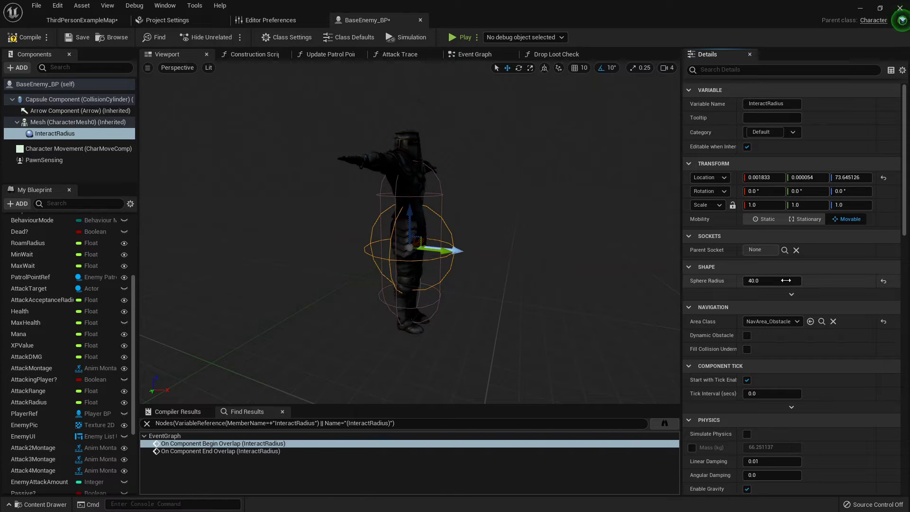
scroll(787, 371, down, 3)
scroll(776, 401, down, 3)
scroll(780, 400, down, 3)
scroll(779, 398, down, 4)
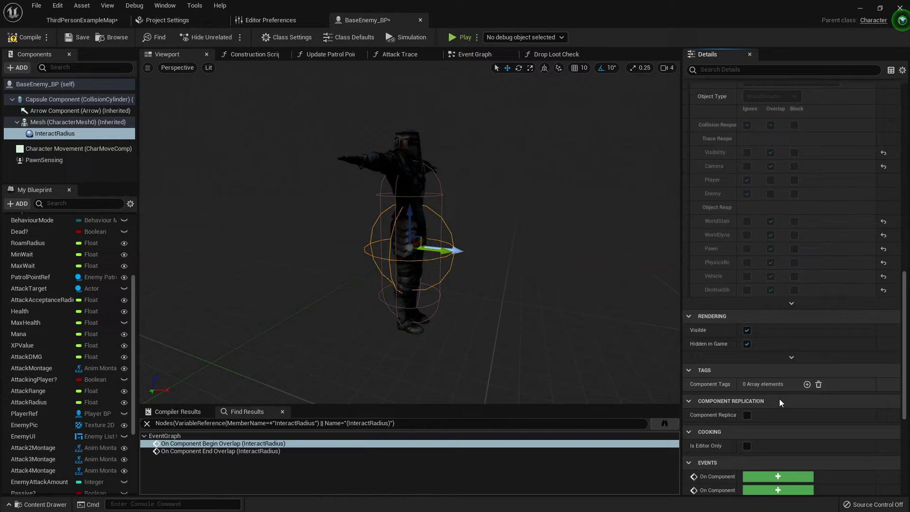
scroll(780, 399, down, 3)
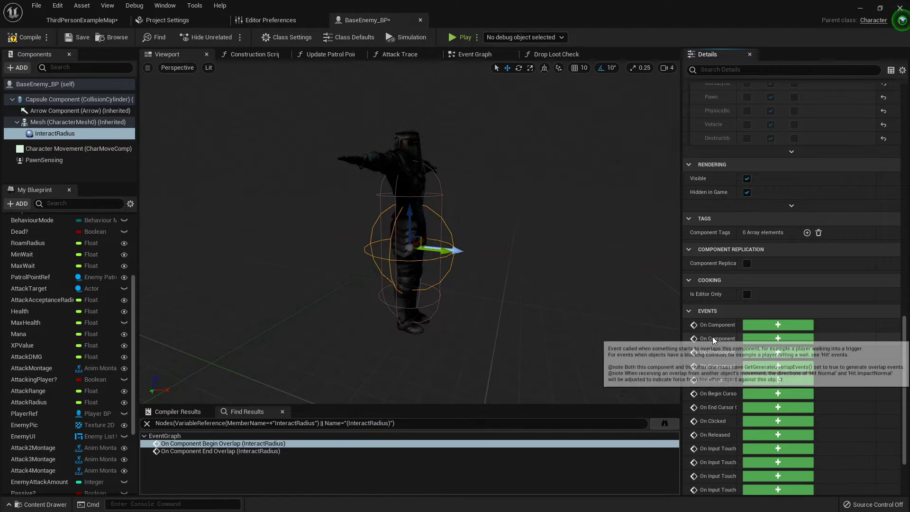
Step: Add an On Component Begin Overlap event for InteractRadius from the Details panel
click(767, 344)
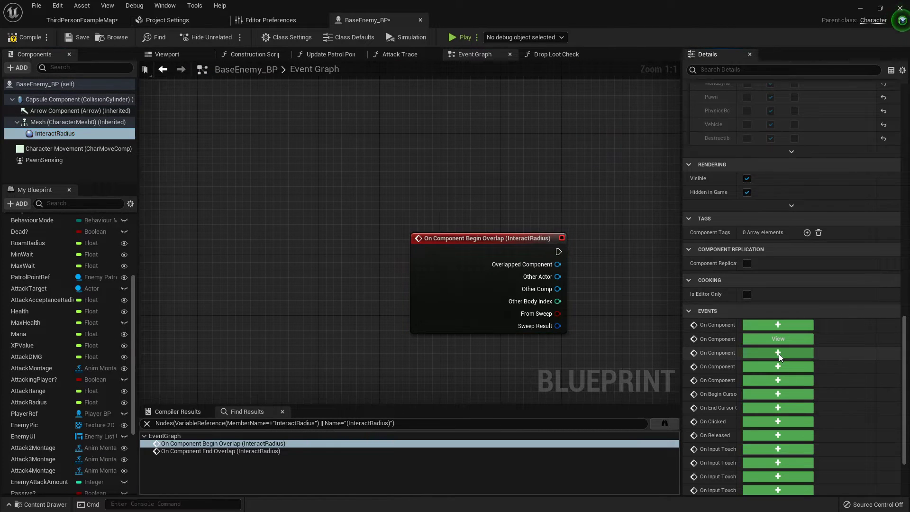
Step: Add an End Overlap event for InteractRadius, discarding a trial Branch node
click(778, 353)
right_drag(548, 130, 413, 222)
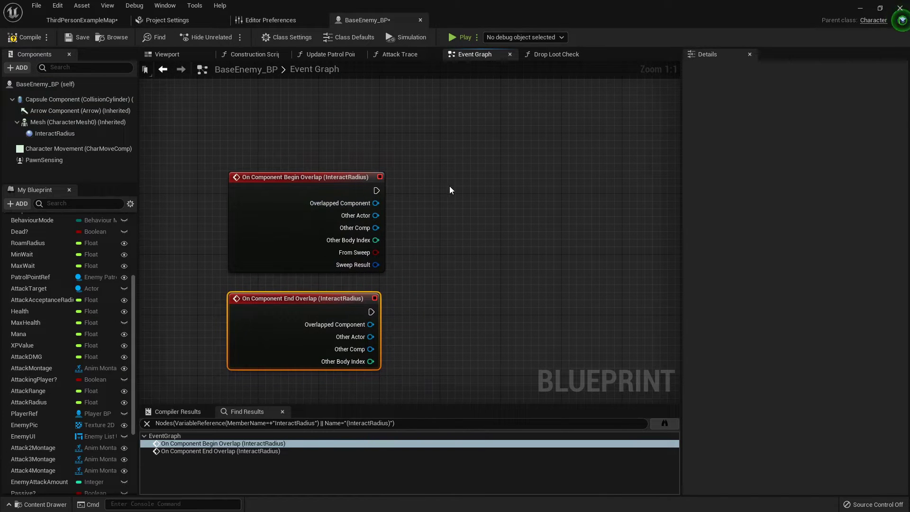
click(422, 183)
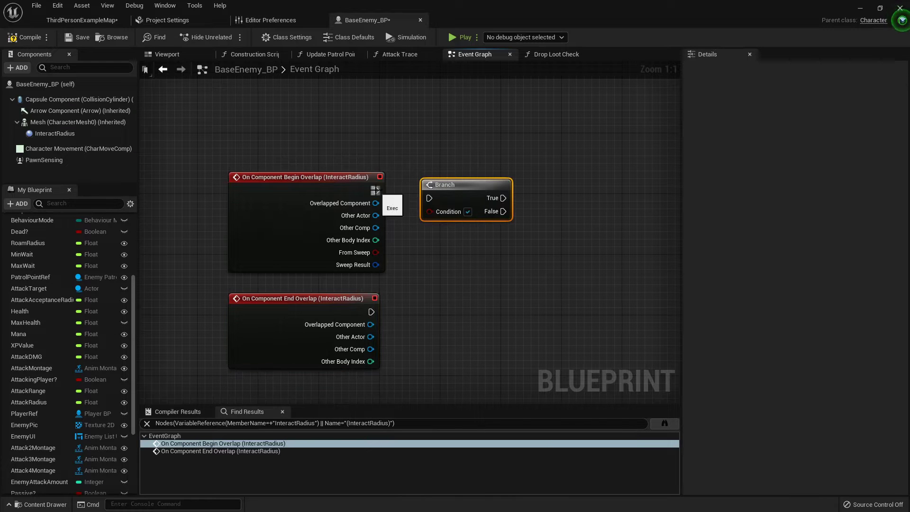
drag(459, 193, 467, 180)
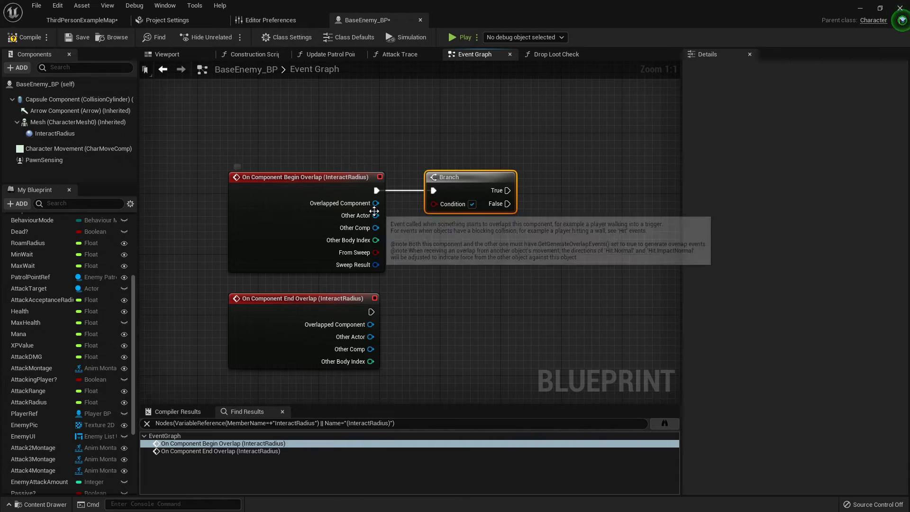
mouse_move(462, 178)
key(Delete)
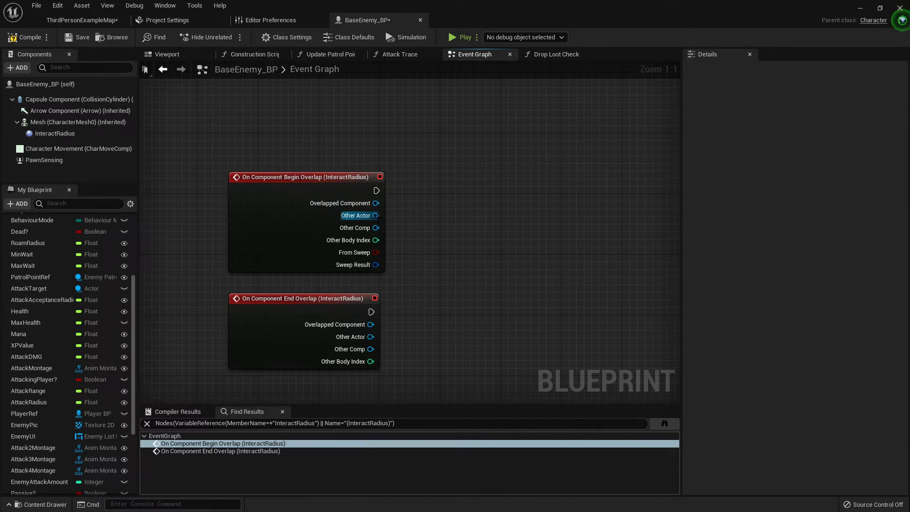
Step: Cast Begin Overlap's Other Actor to Player_BP and follow the cast with a Branch
mouse_move(375, 215)
drag(376, 215, 450, 196)
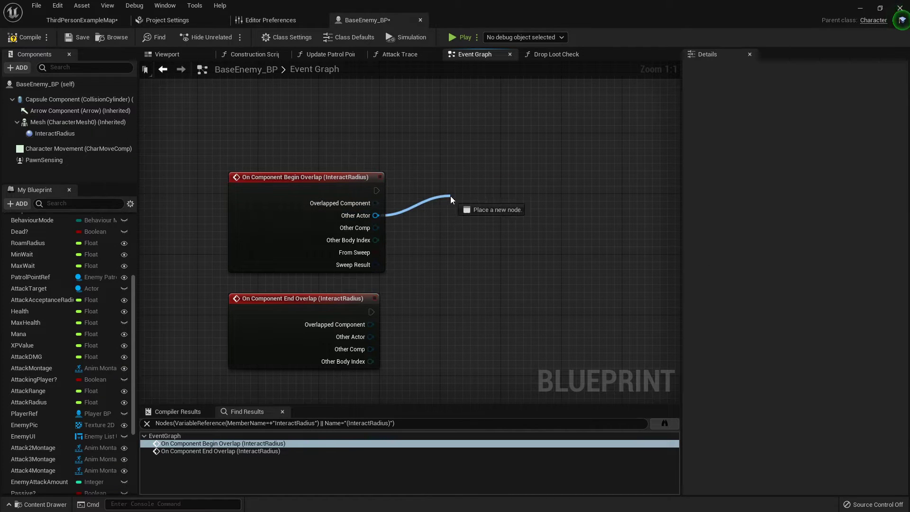
text(cast)
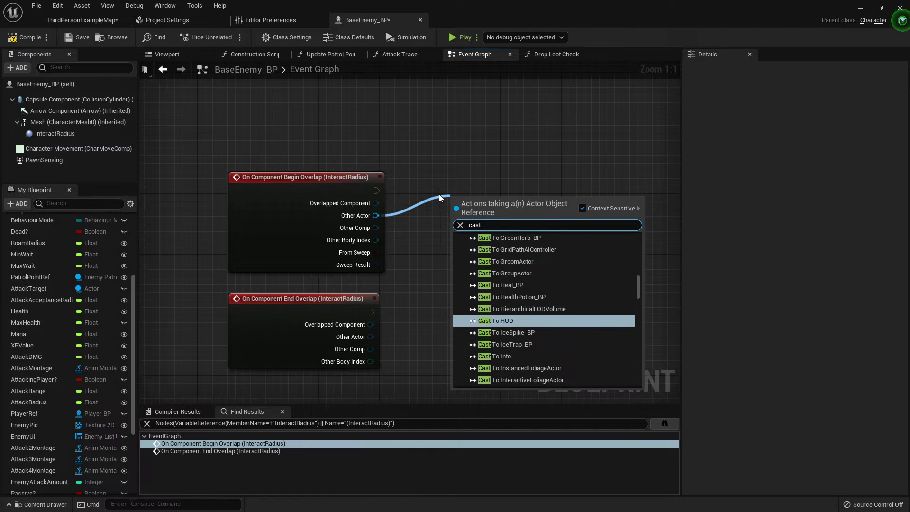
text( to player)
key(Return)
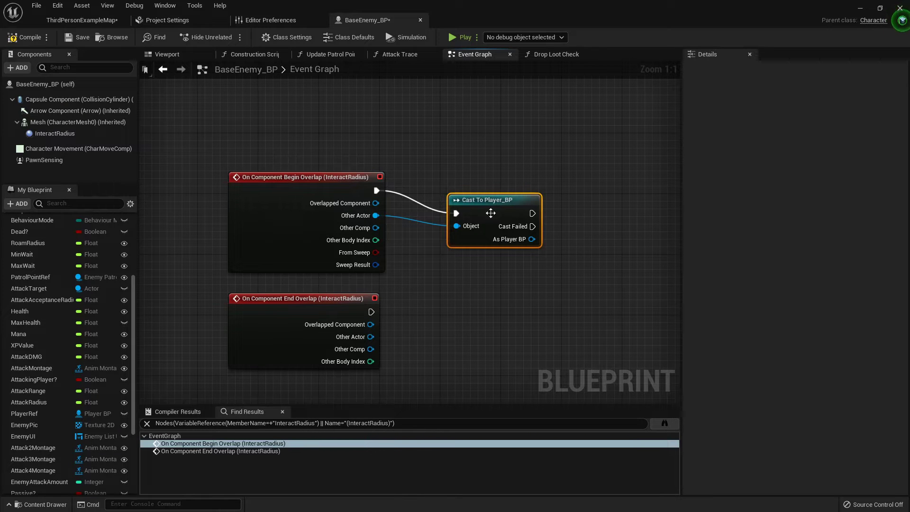
drag(490, 209, 459, 184)
mouse_move(460, 185)
right_down()
mouse_move(400, 210)
mouse_move(424, 184)
right_up()
click(424, 180)
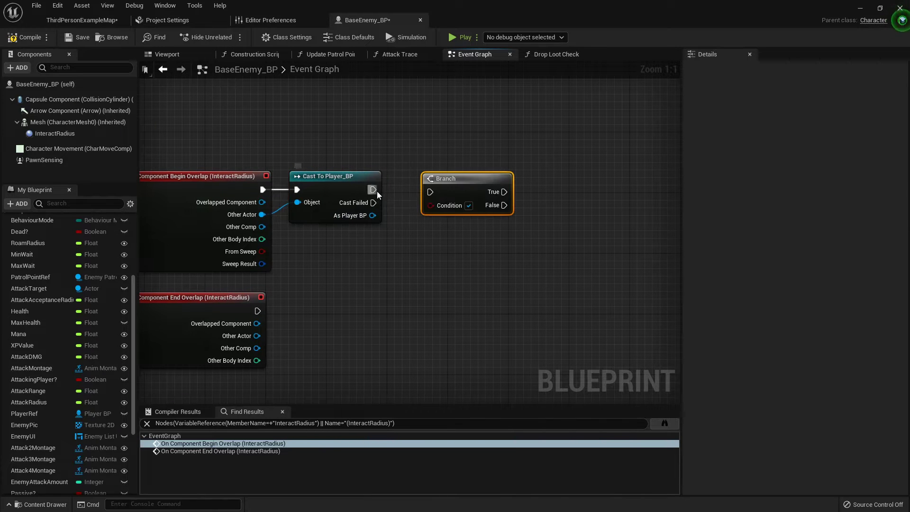
drag(373, 190, 428, 190)
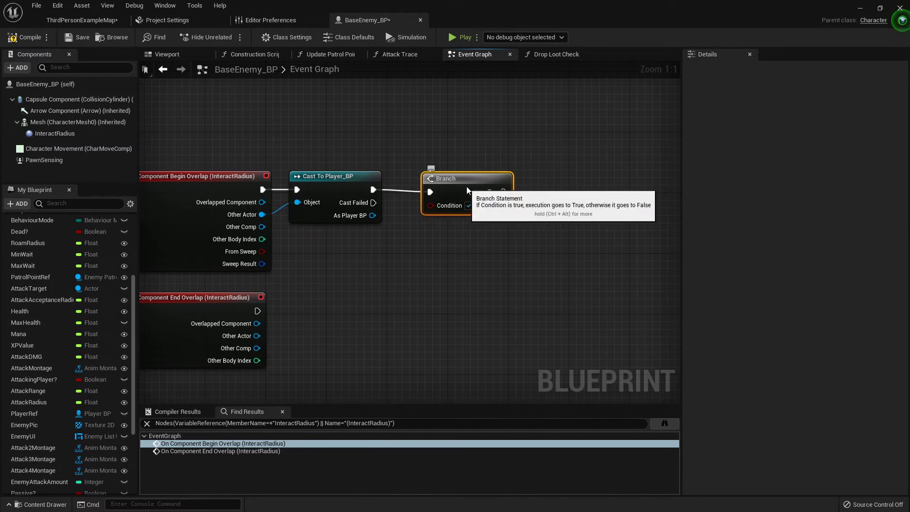
scroll(88, 255, up, 2)
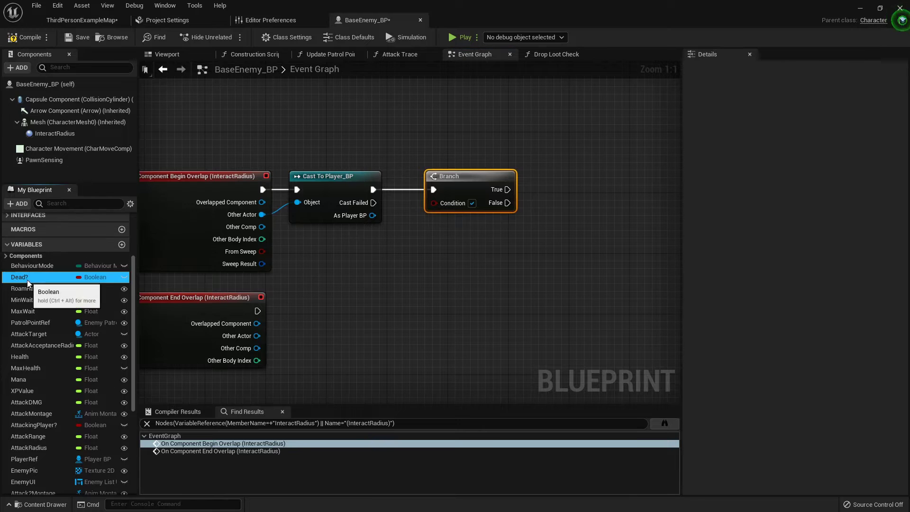
mouse_move(27, 277)
mouse_down()
mouse_move(427, 212)
mouse_move(370, 152)
mouse_up()
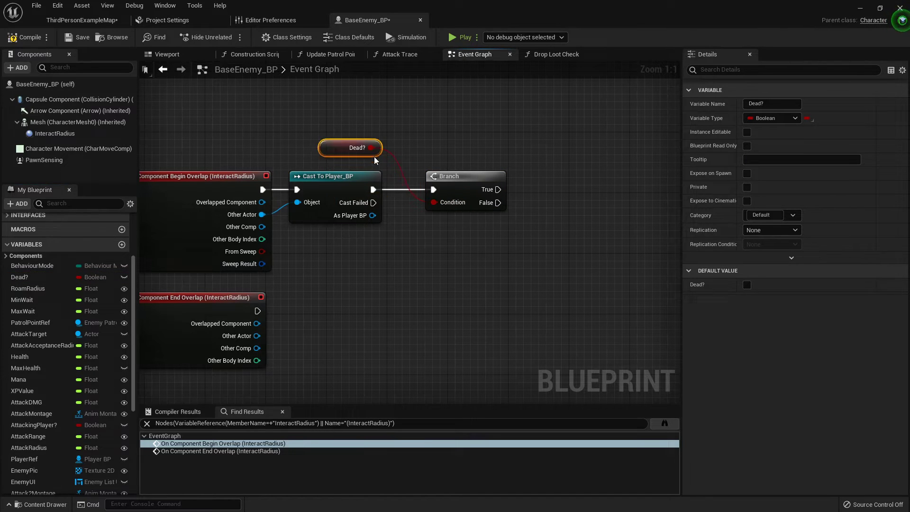
Step: On Branch True, AddUnique Self to As Player BP's Interactables in Range
click(479, 153)
right_drag(549, 160, 483, 161)
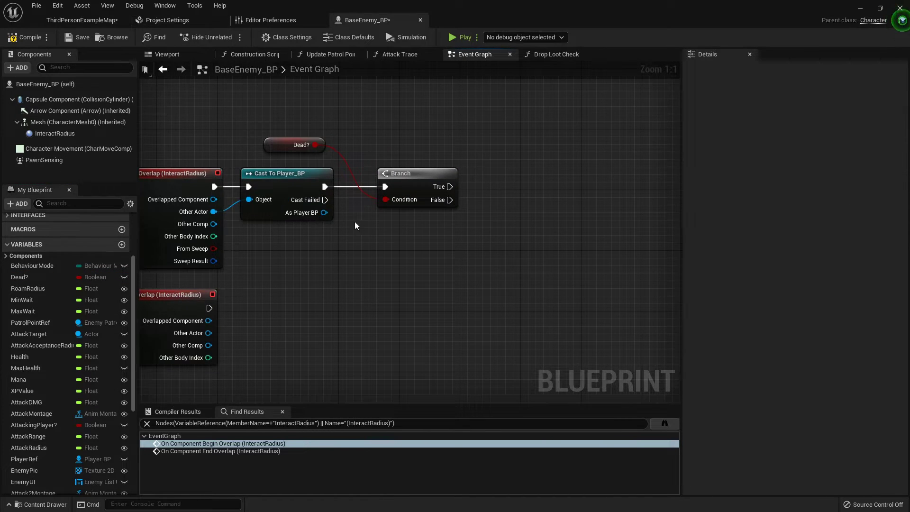
drag(325, 212, 384, 228)
text(inte)
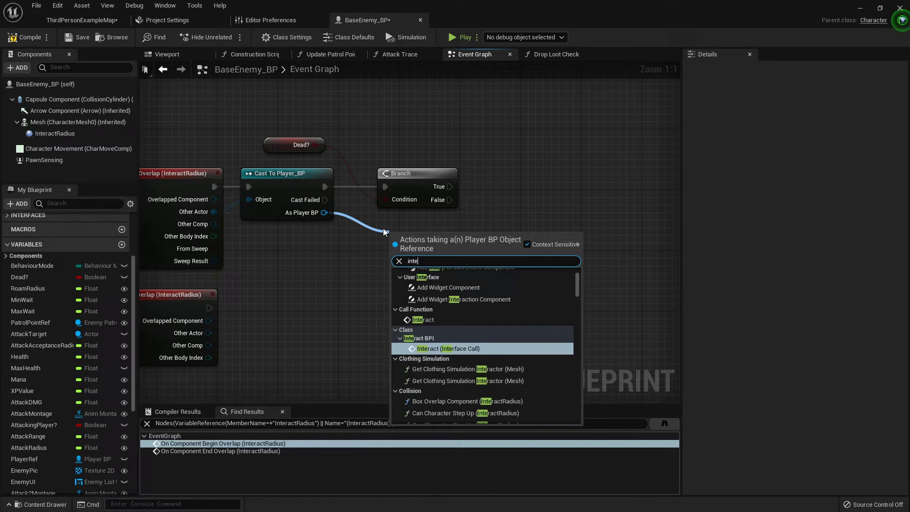
text(ractables)
key(Return)
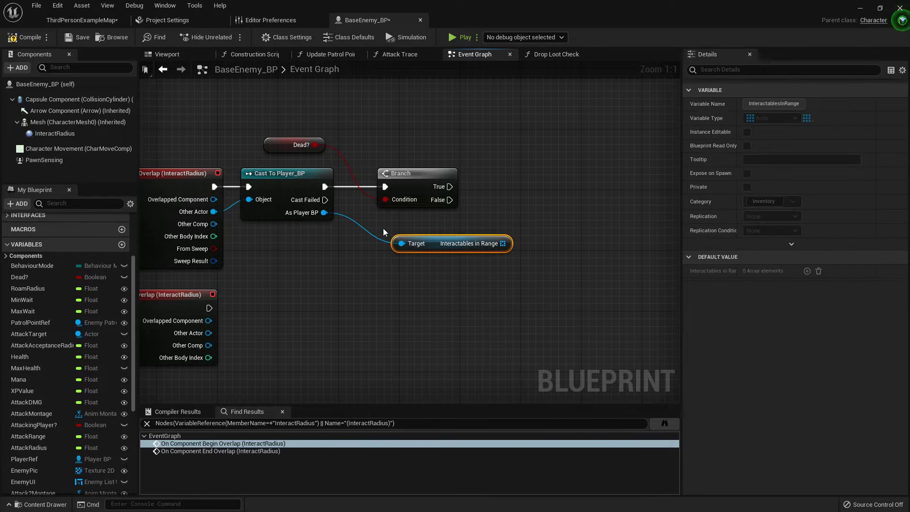
mouse_move(503, 246)
mouse_down()
mouse_move(465, 245)
mouse_move(529, 217)
mouse_up()
text(add)
click(572, 320)
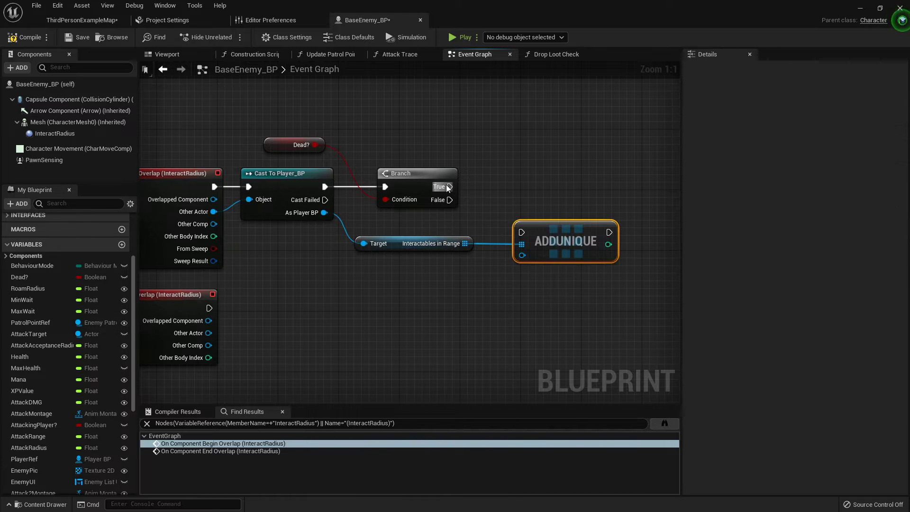
mouse_move(447, 187)
mouse_down()
mouse_move(521, 232)
mouse_move(541, 196)
mouse_up()
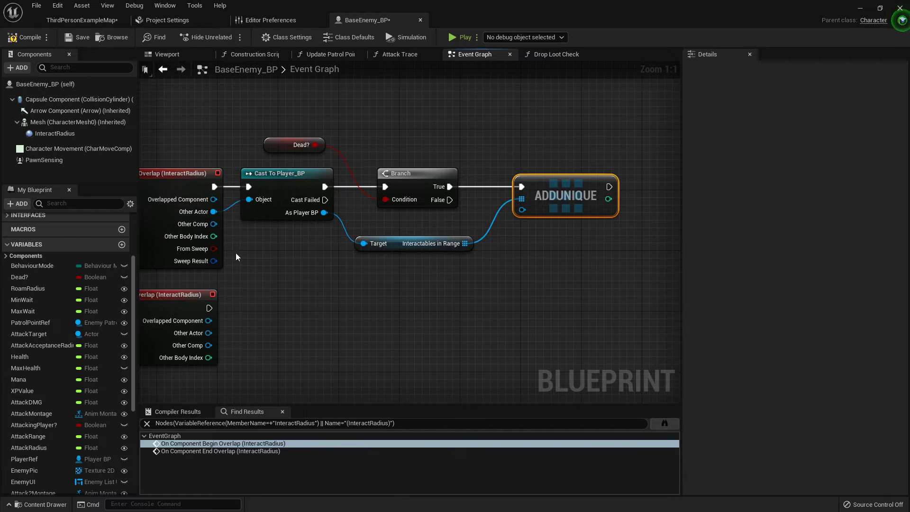
drag(523, 211, 483, 257)
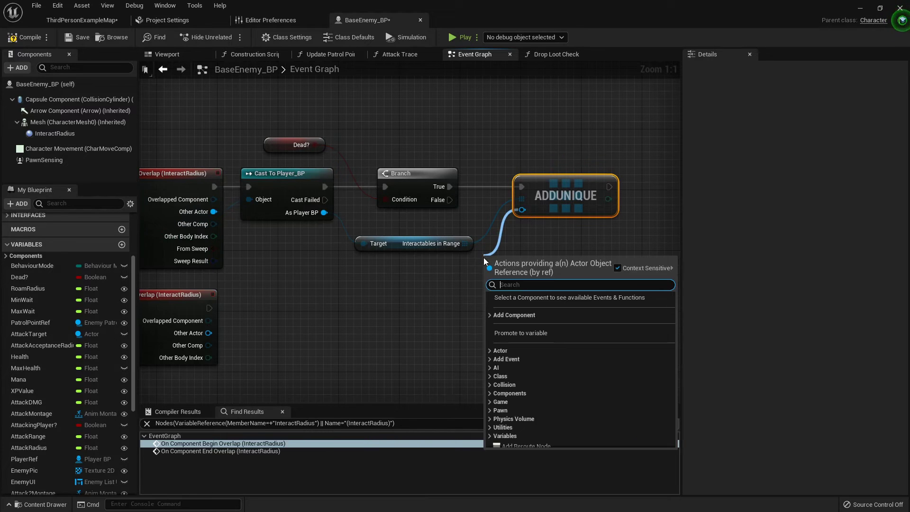
text(self)
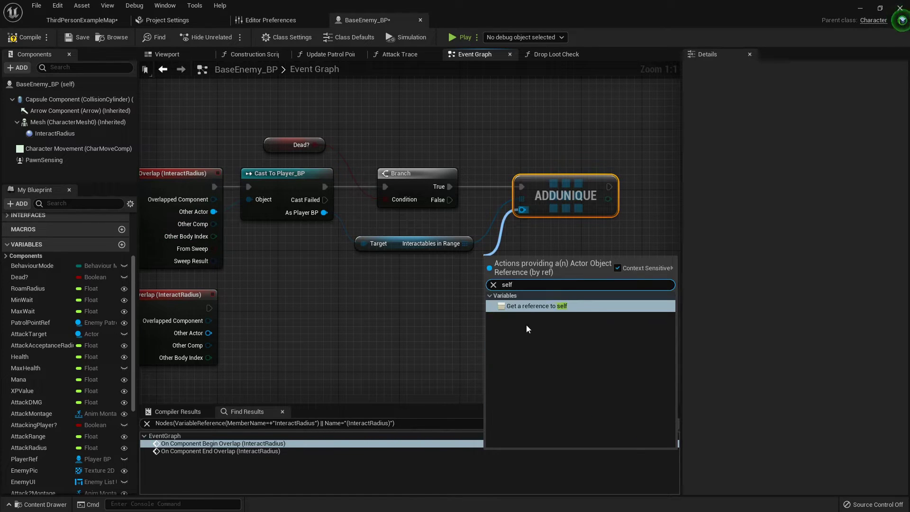
click(536, 307)
drag(494, 266, 419, 266)
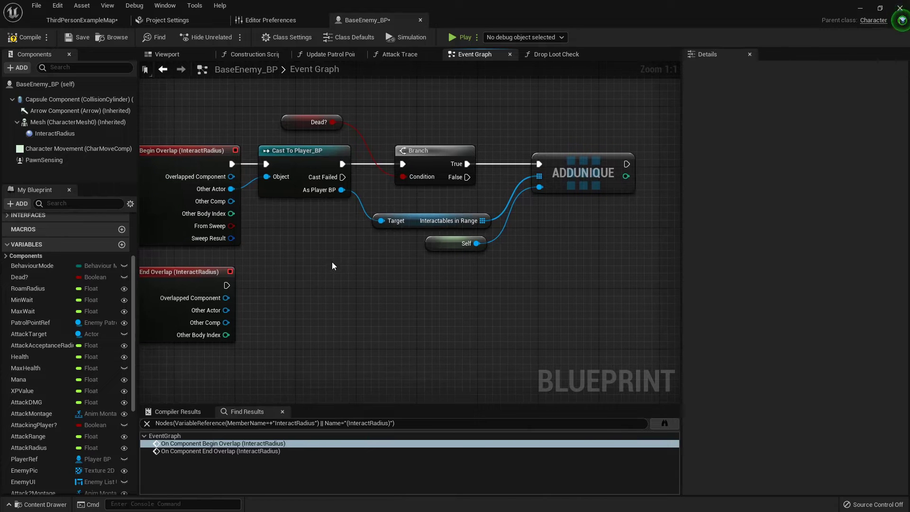
Step: Paste a copy of Cast To Player_BP, wired to End Overlap and its Other Actor
right_drag(312, 294, 332, 247)
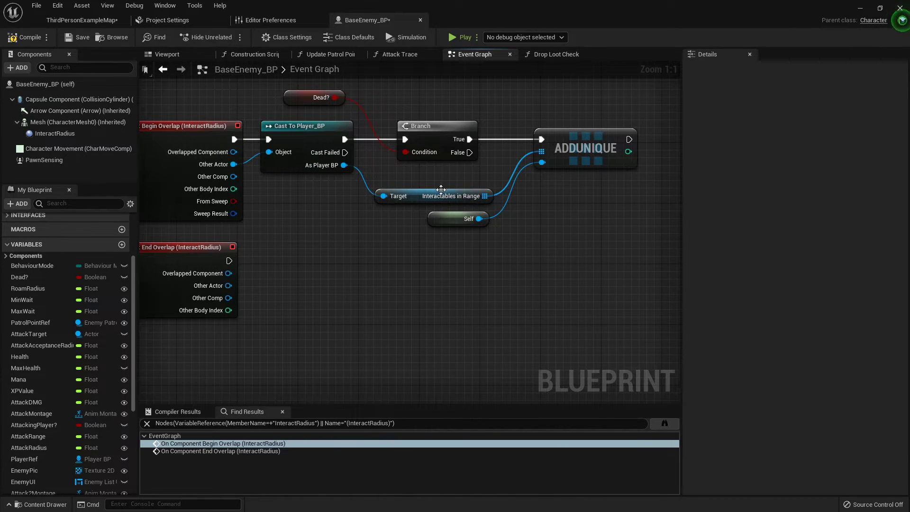
right_drag(287, 202, 298, 232)
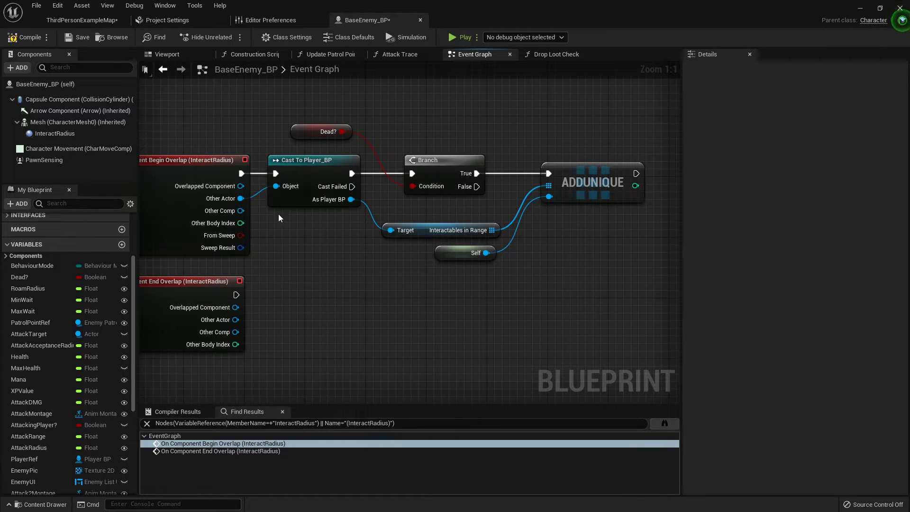
click(288, 183)
click(305, 283)
key(ctrl+v)
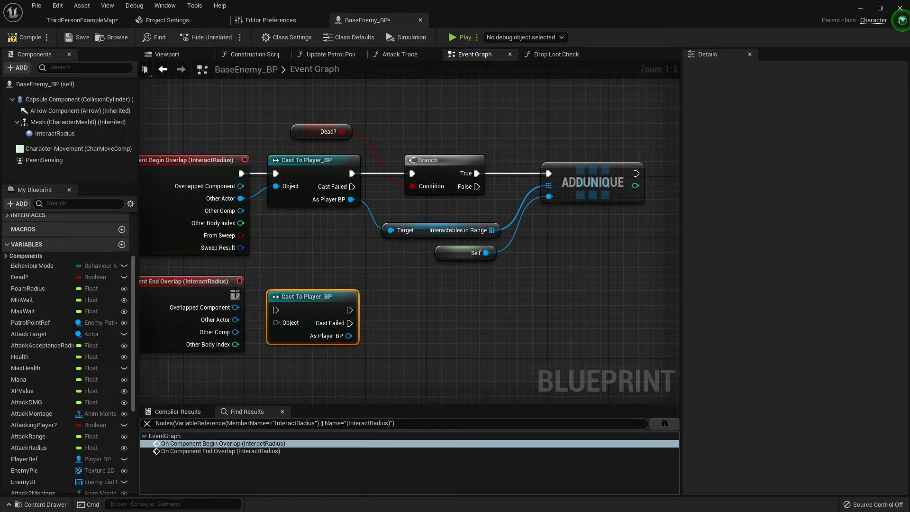
mouse_move(236, 295)
mouse_down()
mouse_move(277, 310)
mouse_move(309, 289)
mouse_up()
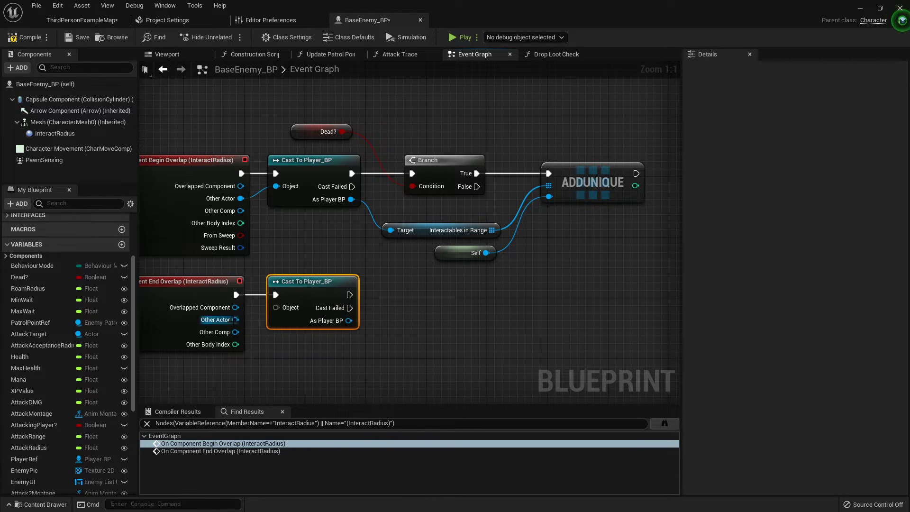
drag(236, 319, 276, 308)
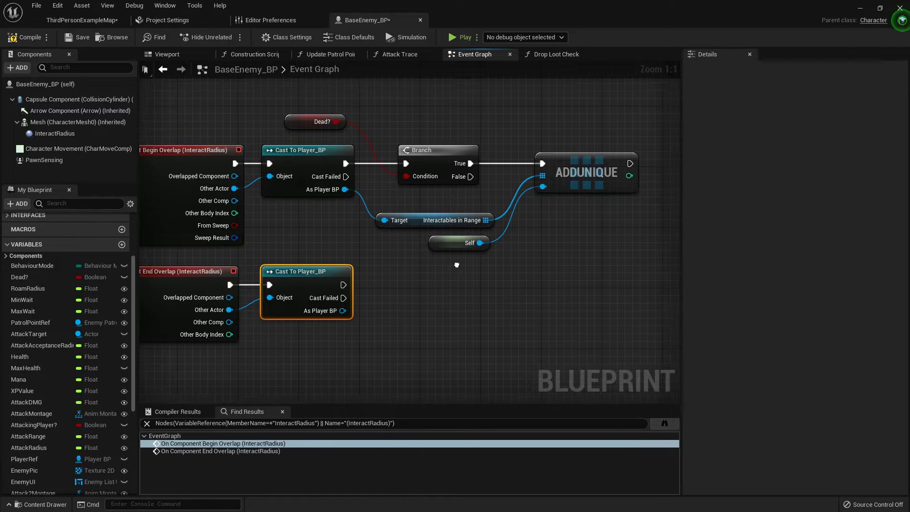
Step: Get the player's Interactables in Range and check whether it Contains Self
right_drag(370, 170, 338, 130)
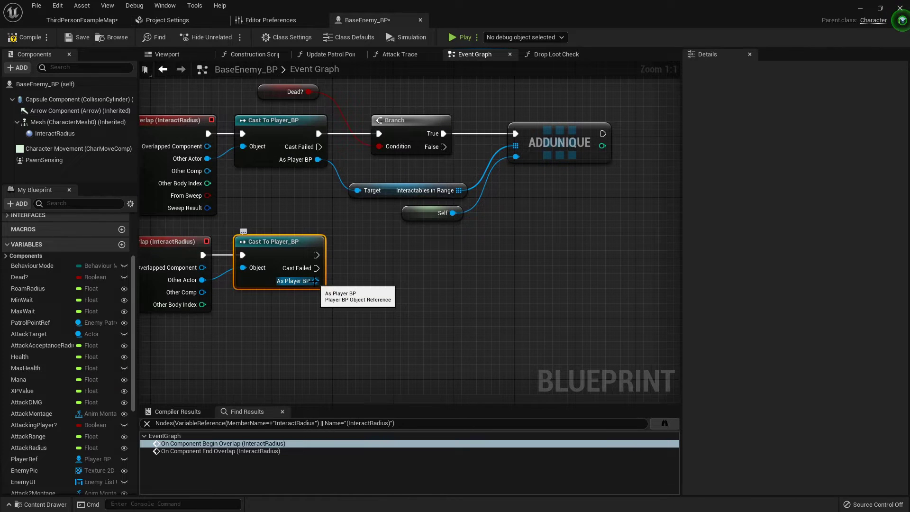
drag(316, 280, 351, 294)
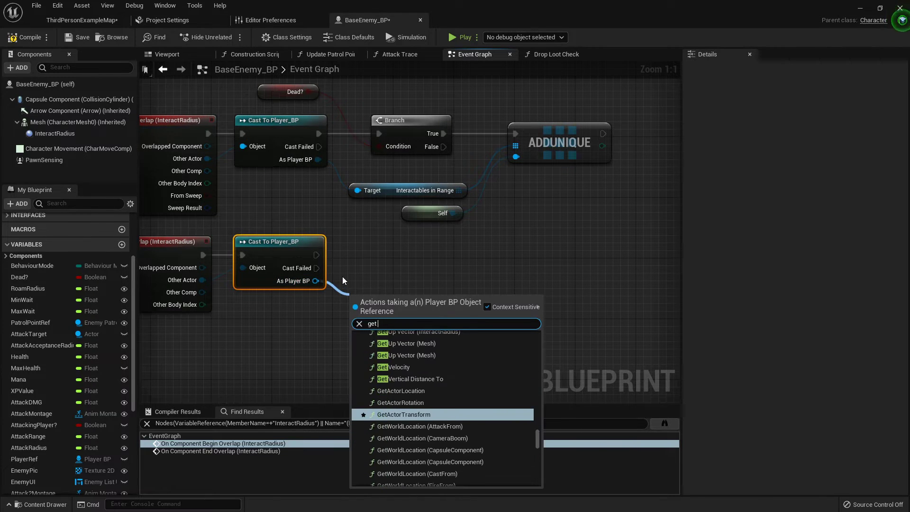
text(get interactables)
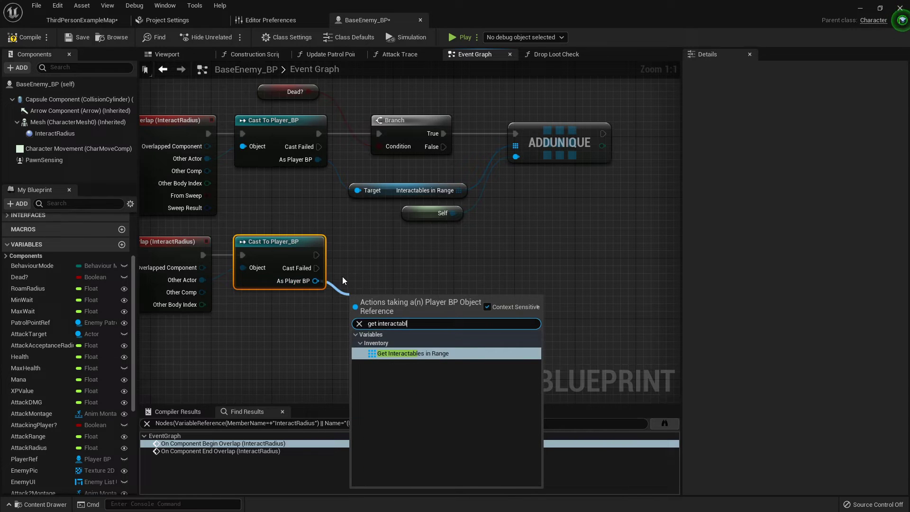
key(Return)
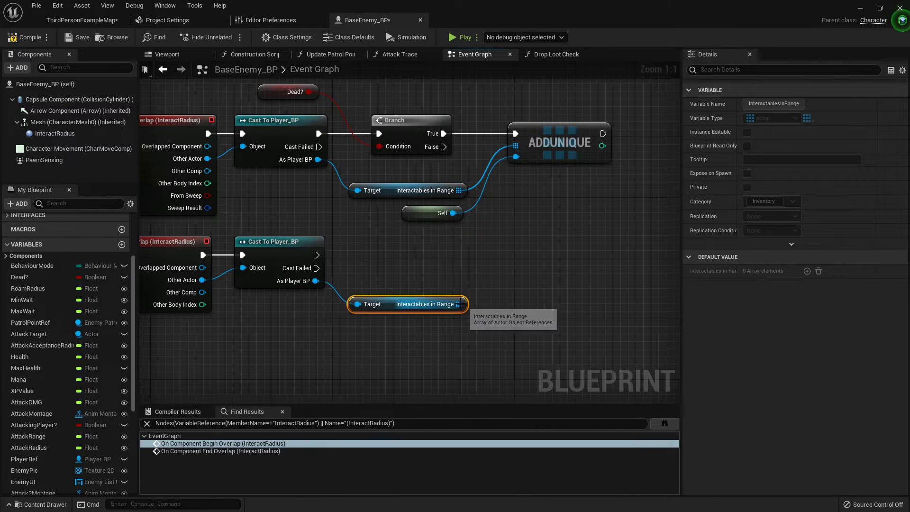
drag(459, 304, 515, 262)
text(clear)
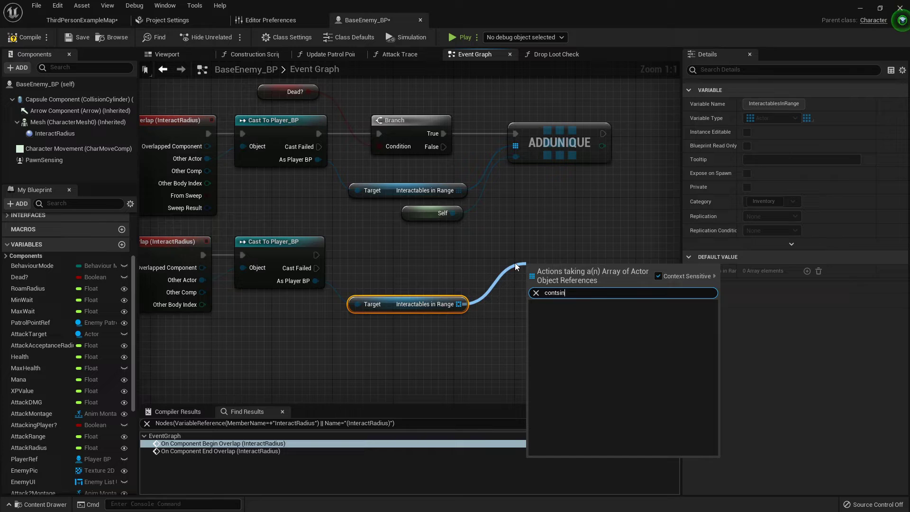
key(BackSpace)
key(BackSpace)
text(ar)
key(Escape)
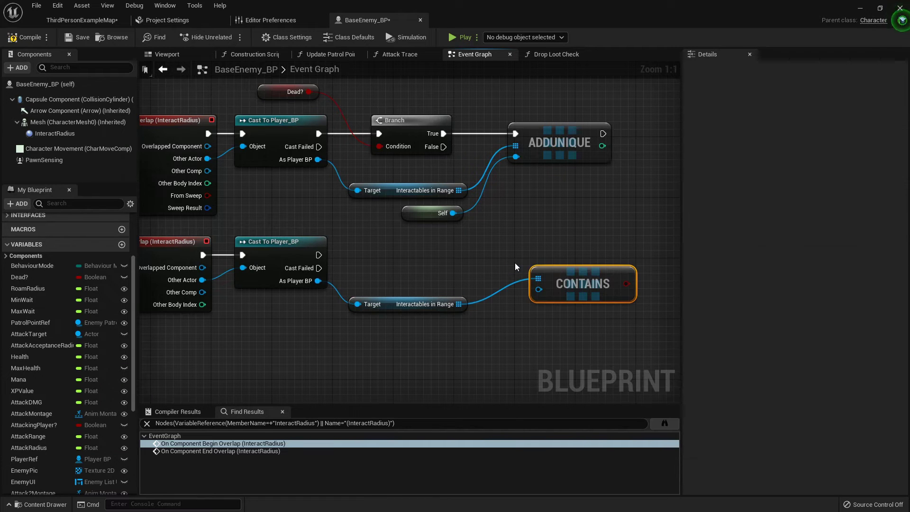
mouse_move(533, 286)
mouse_down()
mouse_move(524, 308)
mouse_move(511, 276)
mouse_up()
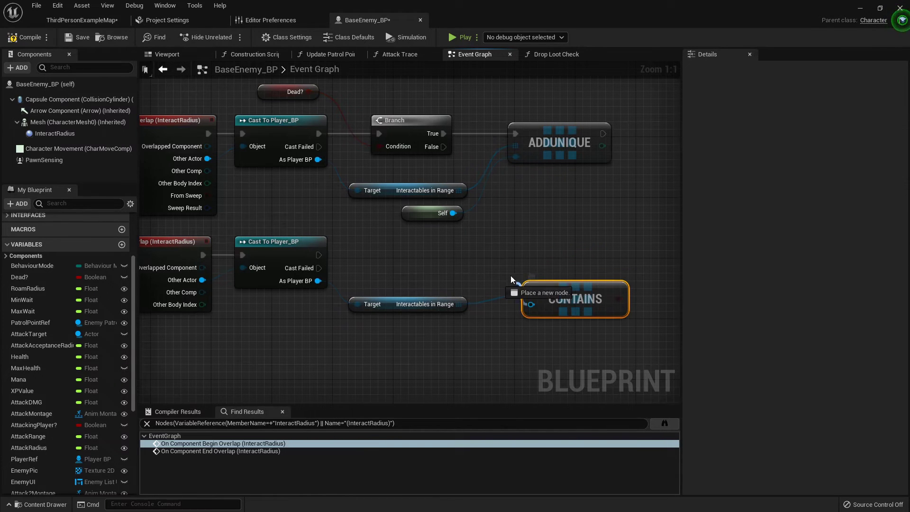
drag(450, 215, 451, 214)
drag(590, 291, 570, 302)
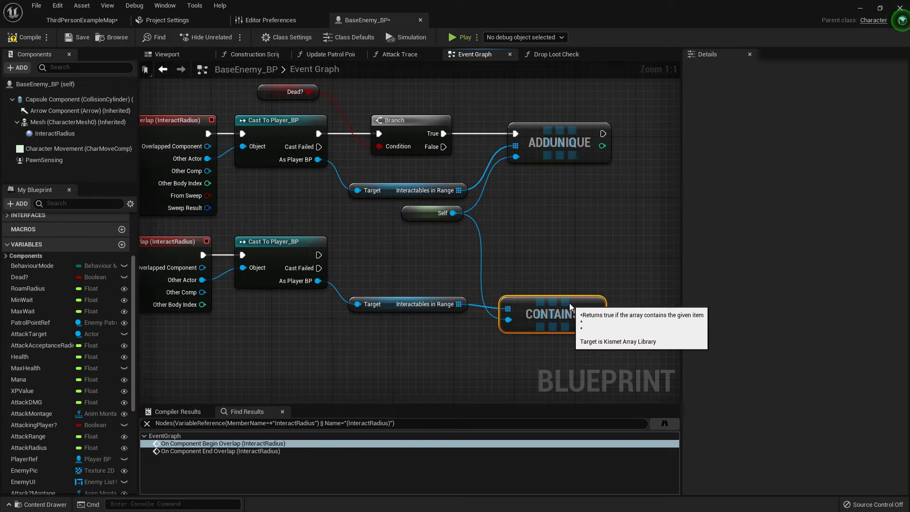
Step: Add a Branch after the lower cast, using the Contains result as its condition
click(622, 246)
mouse_move(319, 255)
mouse_down()
mouse_move(668, 252)
mouse_move(630, 242)
mouse_up()
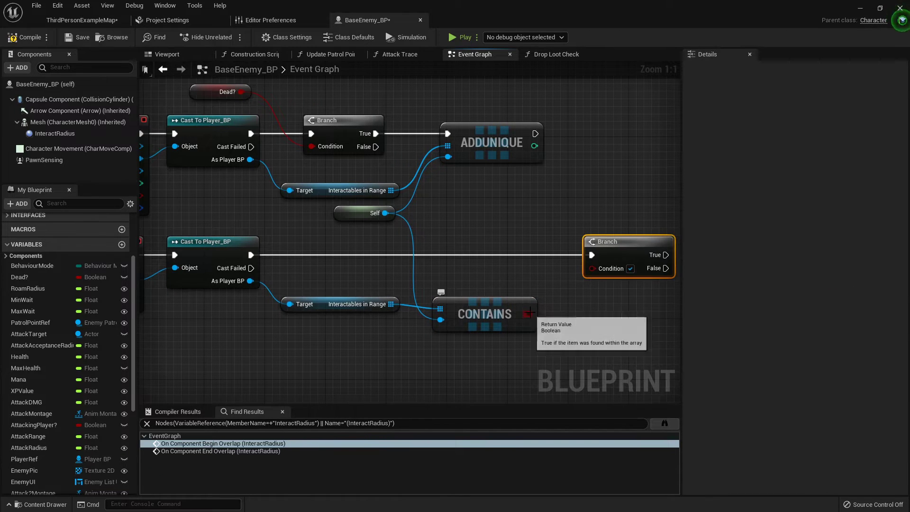
drag(528, 314, 601, 269)
right_drag(635, 313, 518, 309)
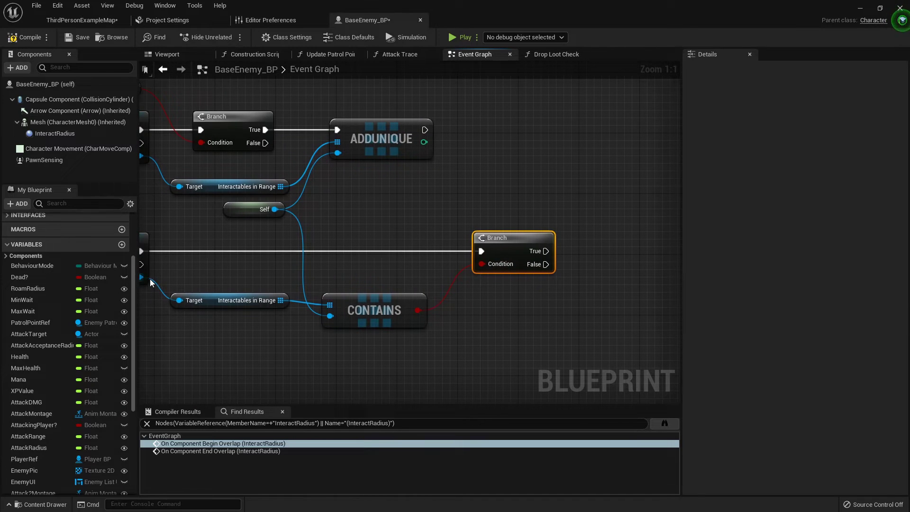
Step: Try a Remove node from the player output, then delete it as incompatible
drag(143, 277, 473, 287)
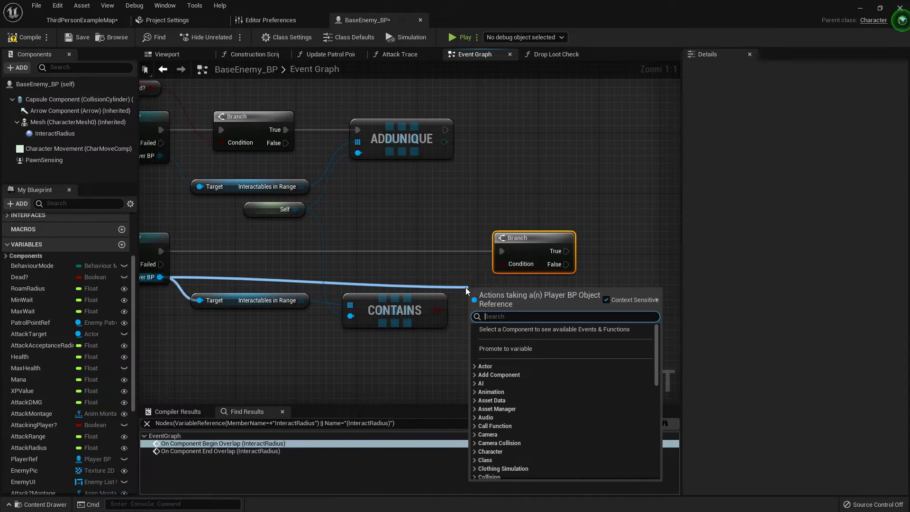
text(remove)
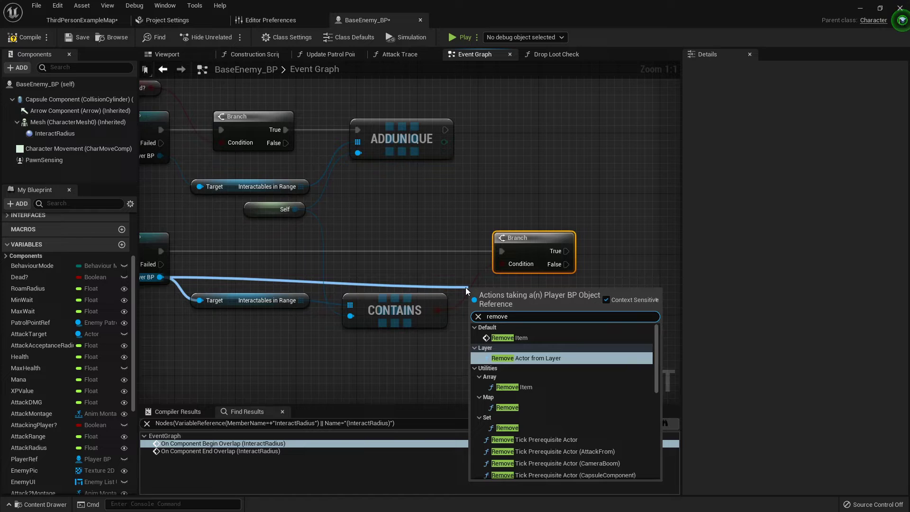
click(529, 389)
mouse_move(511, 303)
mouse_down()
mouse_move(616, 259)
mouse_move(584, 250)
mouse_up()
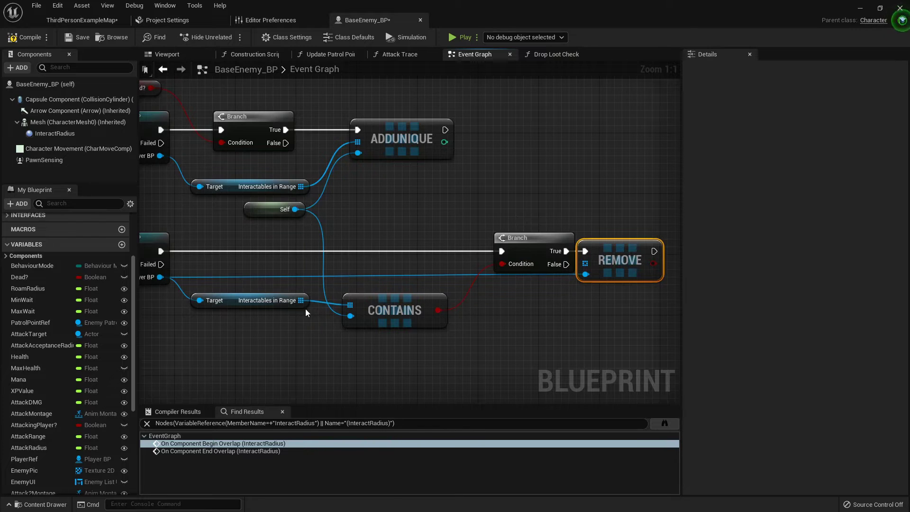
drag(301, 300, 589, 265)
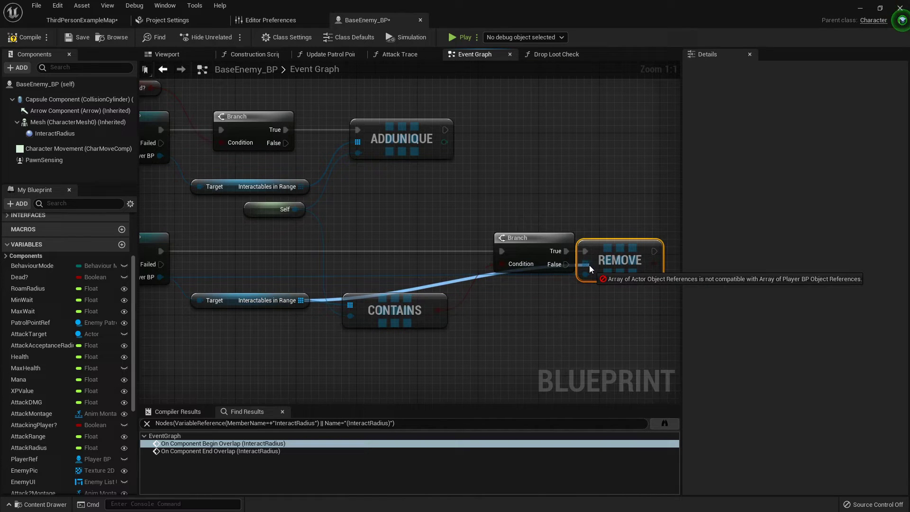
key(Escape)
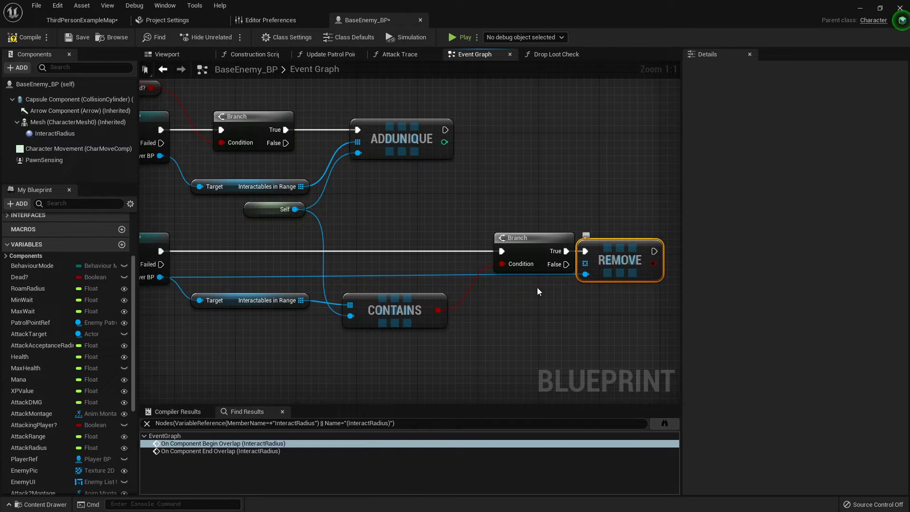
key(Delete)
Step: Add Remove Item on Interactables in Range and run it from Branch True
drag(301, 300, 545, 299)
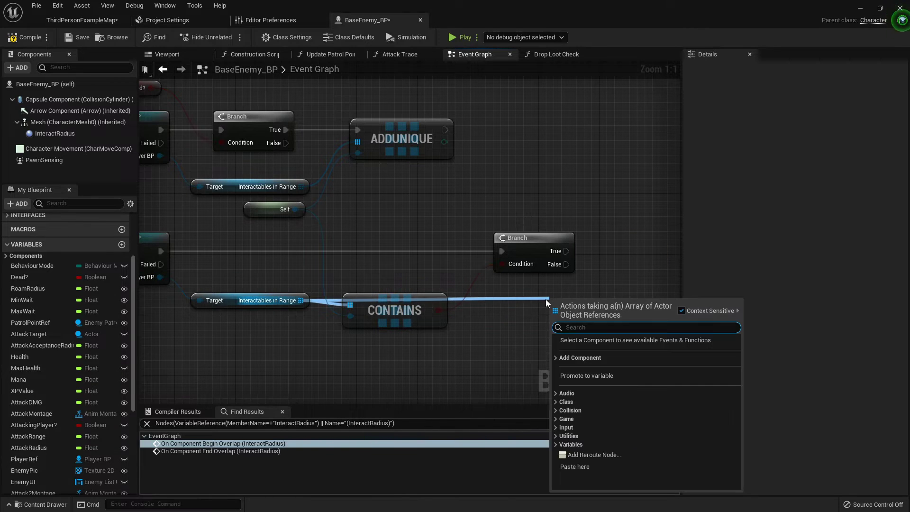
text(remove it)
key(Return)
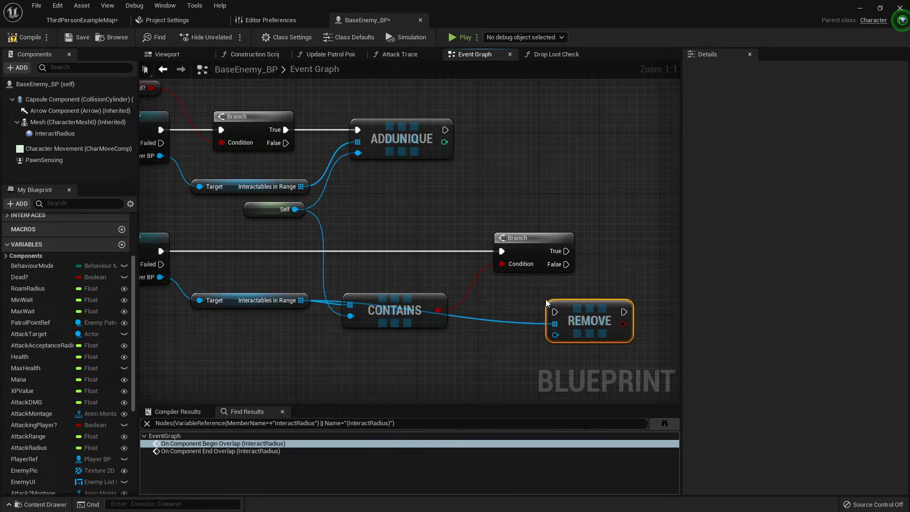
mouse_move(566, 252)
mouse_down()
mouse_move(560, 325)
mouse_move(561, 313)
mouse_move(641, 246)
mouse_move(633, 247)
mouse_up()
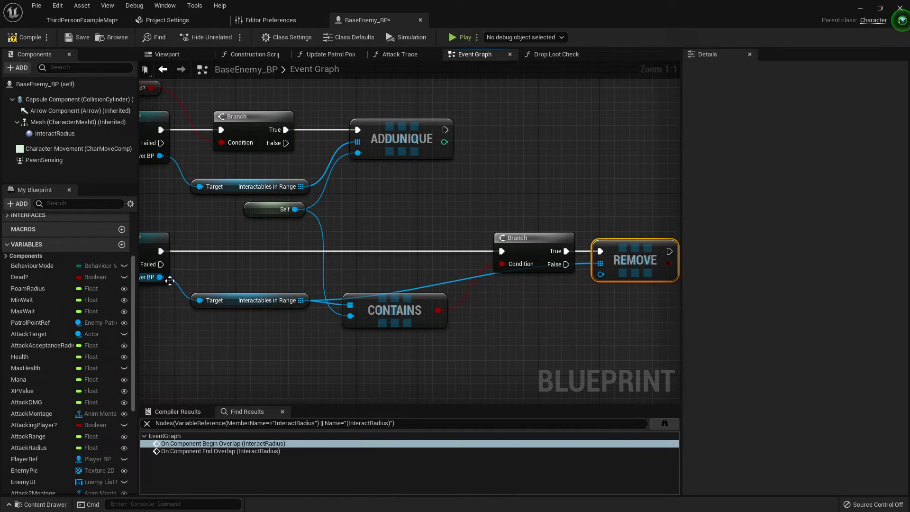
drag(160, 276, 602, 276)
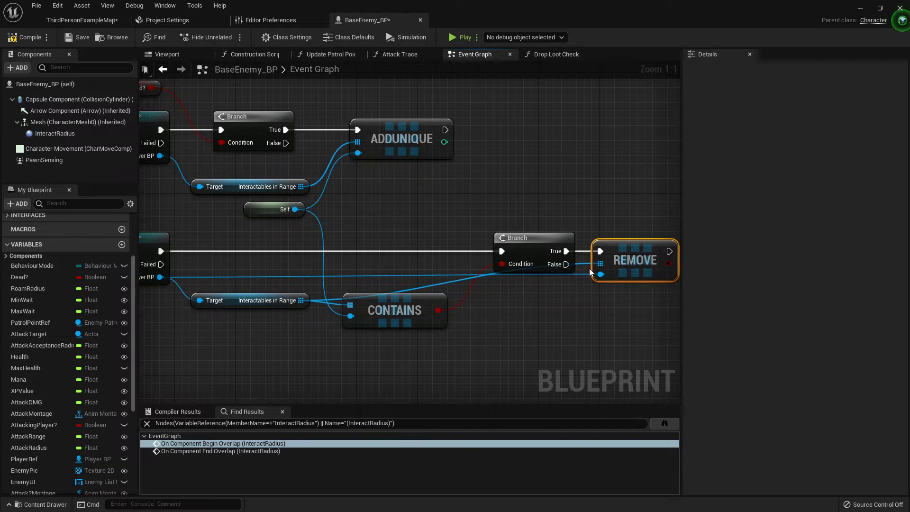
drag(159, 276, 601, 285)
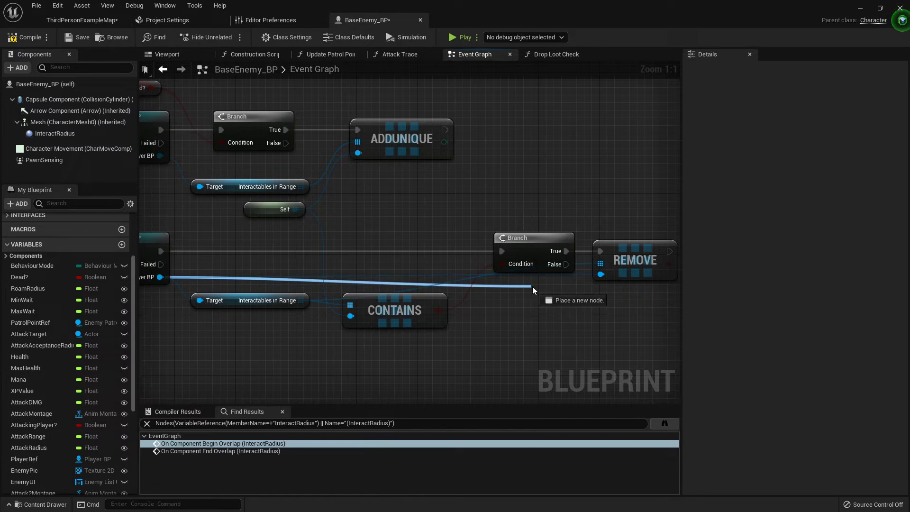
click(238, 300)
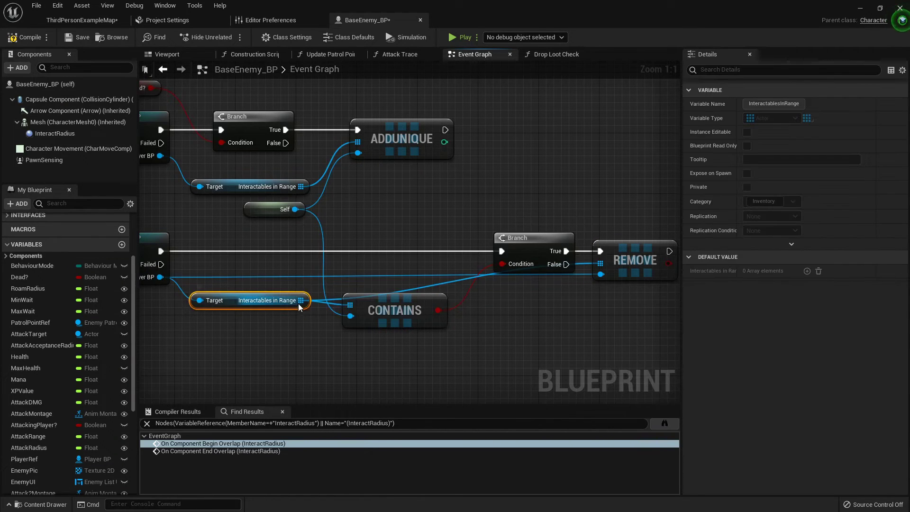
drag(301, 300, 603, 305)
click(468, 207)
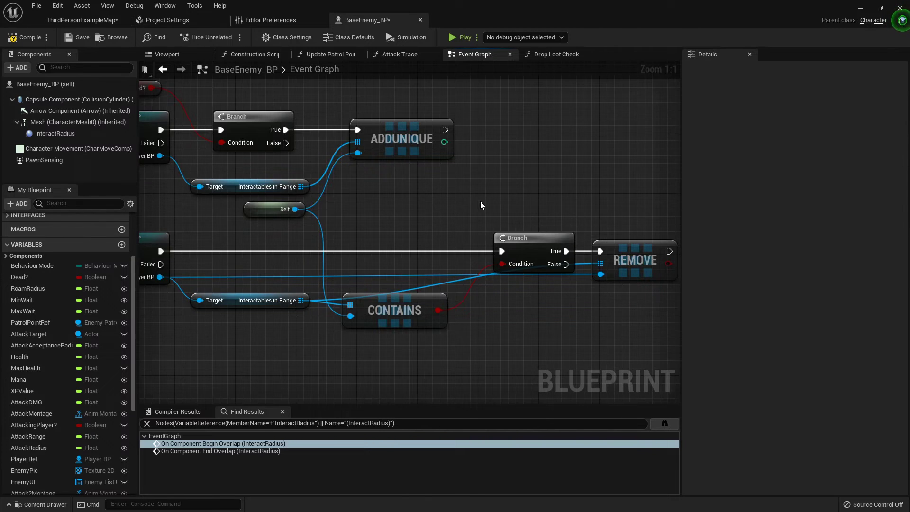
scroll(479, 201, down, 3)
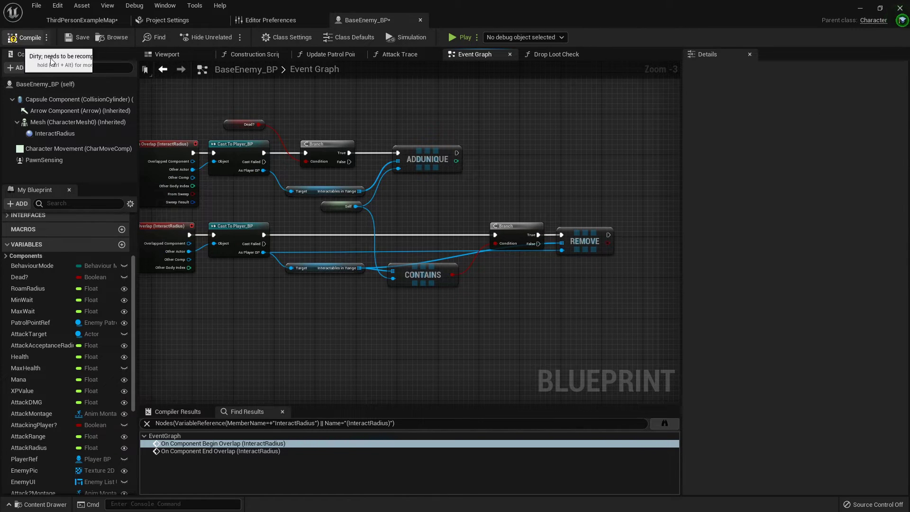
scroll(518, 192, down, 1)
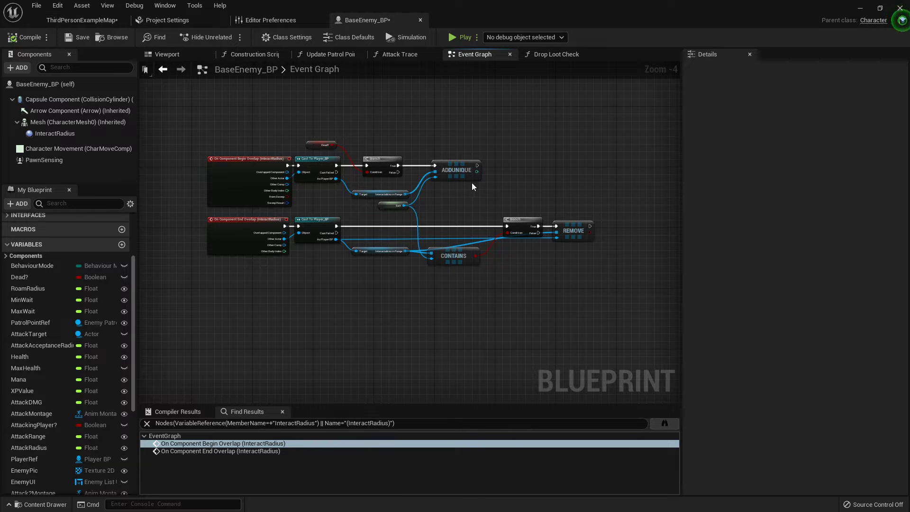
scroll(488, 193, down, 4)
scroll(568, 211, down, 3)
scroll(419, 248, up, 4)
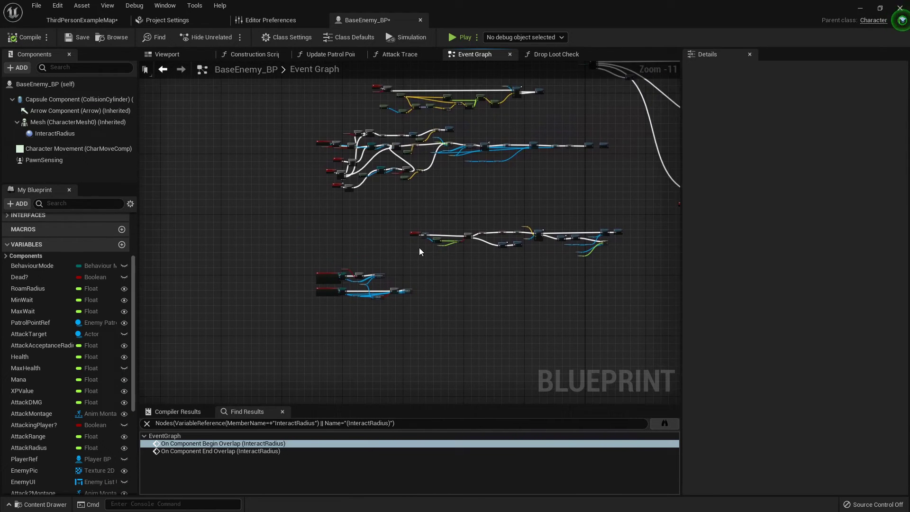
scroll(386, 289, up, 2)
scroll(457, 224, up, 2)
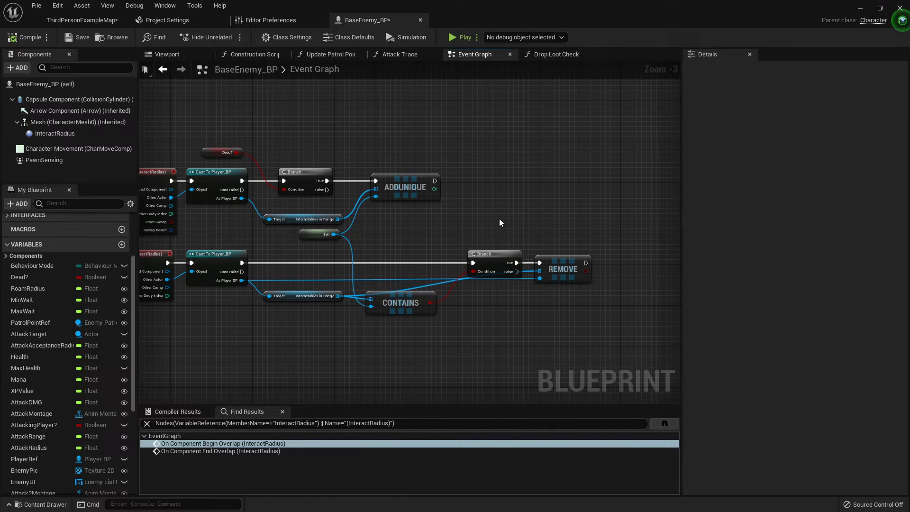
scroll(568, 202, down, 3)
scroll(552, 177, down, 4)
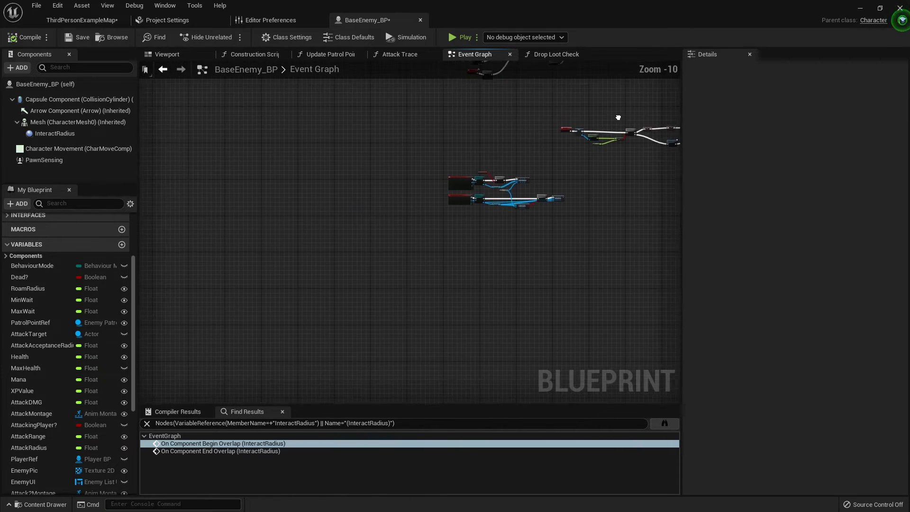
right_drag(490, 189, 458, 202)
right_drag(556, 152, 476, 206)
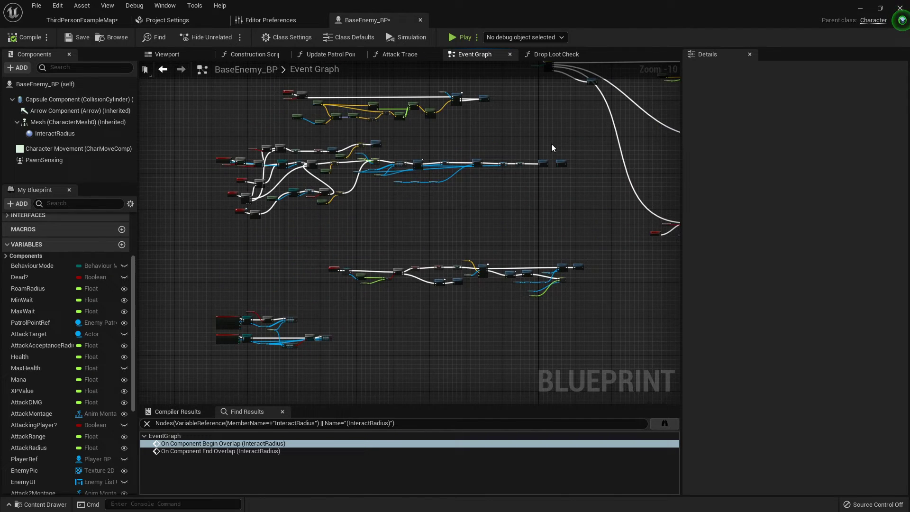
scroll(551, 148, down, 2)
mouse_move(552, 147)
right_down()
mouse_move(426, 160)
mouse_move(456, 212)
right_up()
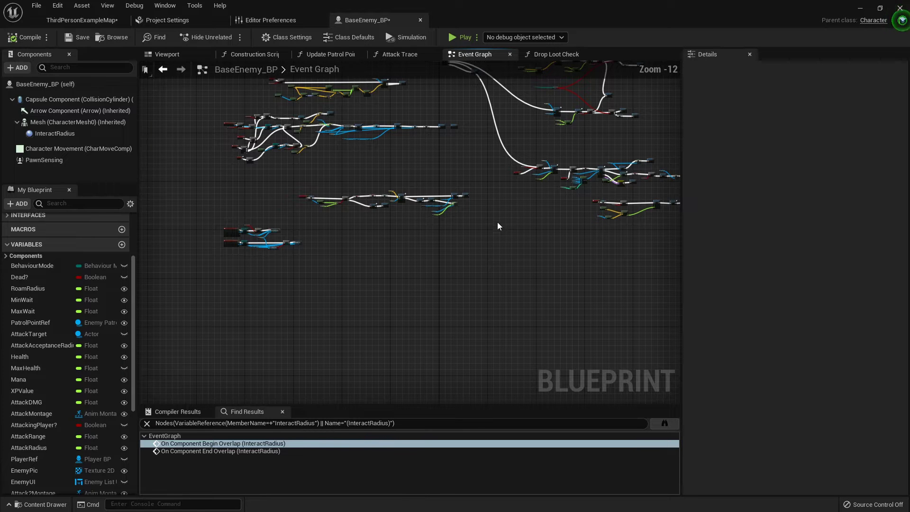
right_drag(498, 227, 390, 298)
right_drag(543, 147, 512, 221)
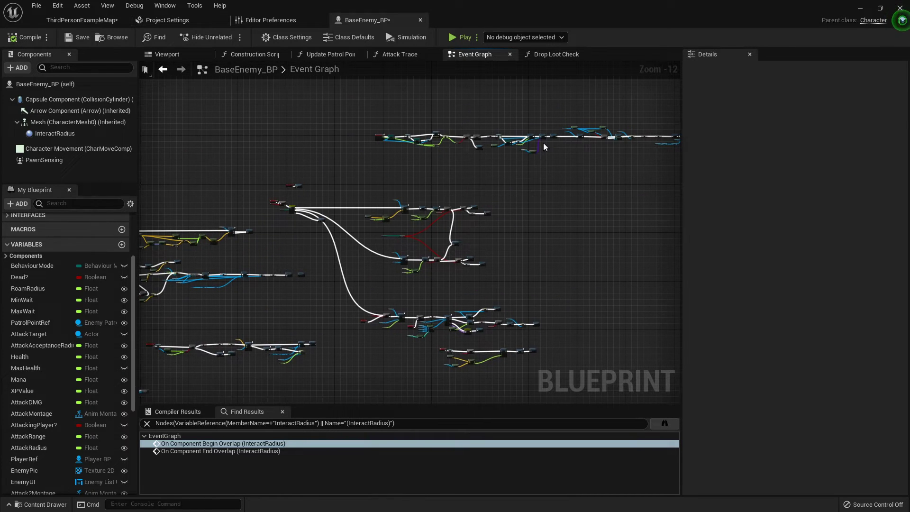
scroll(569, 160, up, 3)
scroll(498, 206, up, 6)
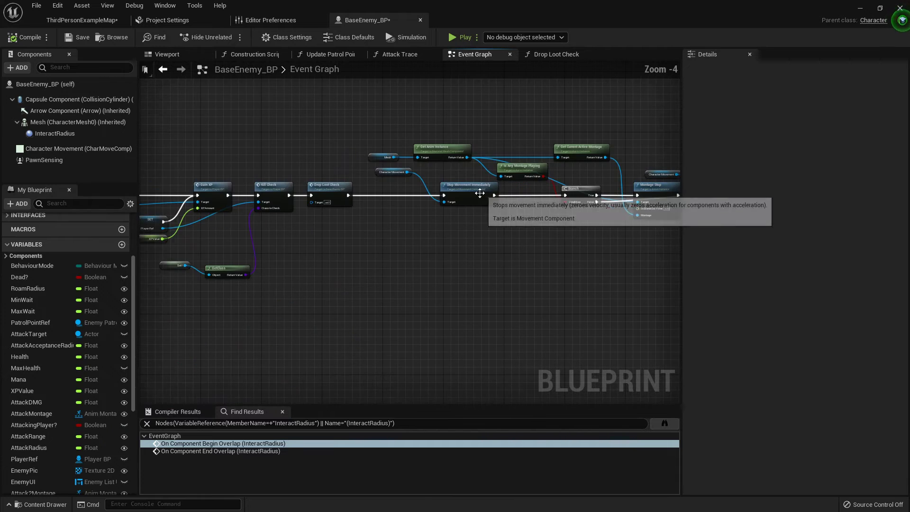
scroll(377, 252, up, 3)
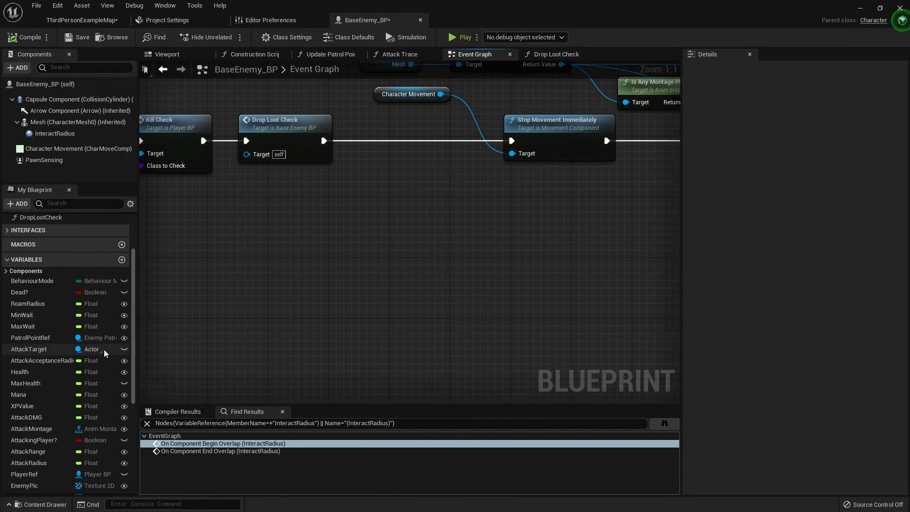
scroll(104, 353, up, 1)
Step: Add a new variable named bSkinnable to BaseEnemy_BP and make it a Boolean
click(122, 275)
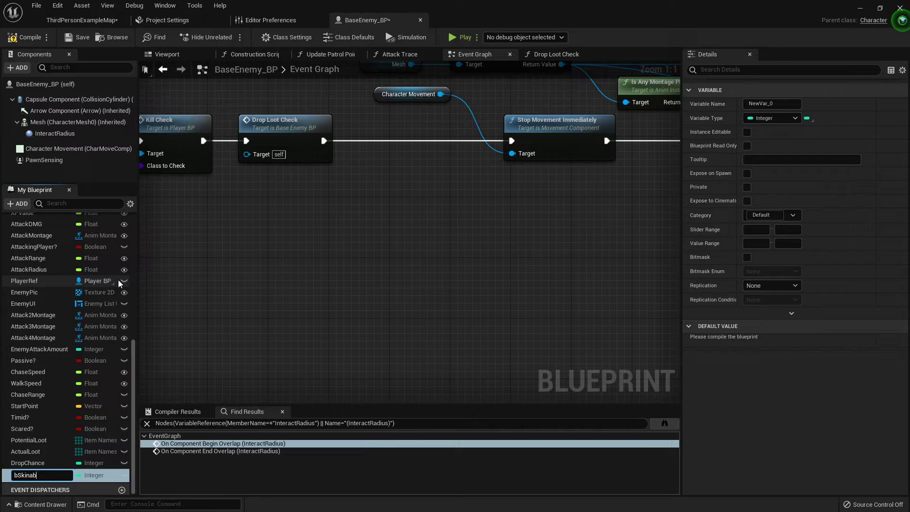
text(nable)
key(Return)
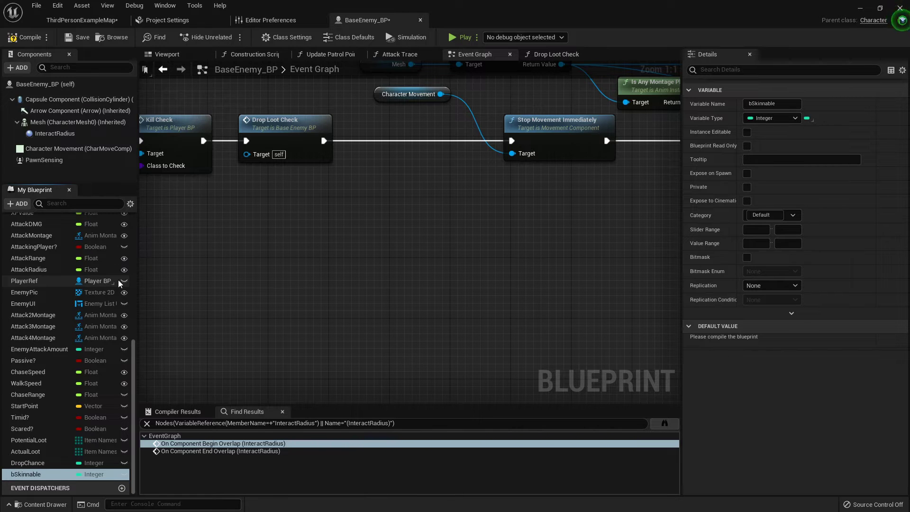
click(89, 474)
click(88, 285)
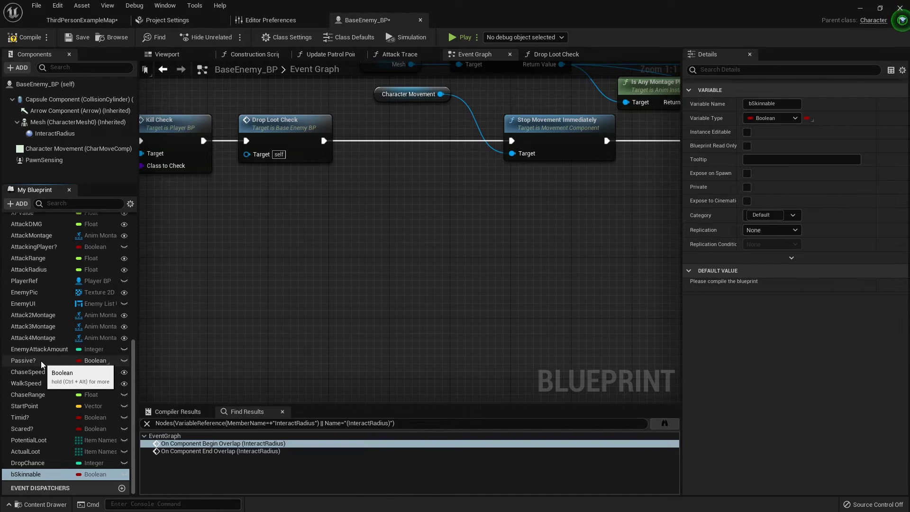
scroll(43, 341, up, 2)
scroll(44, 320, up, 3)
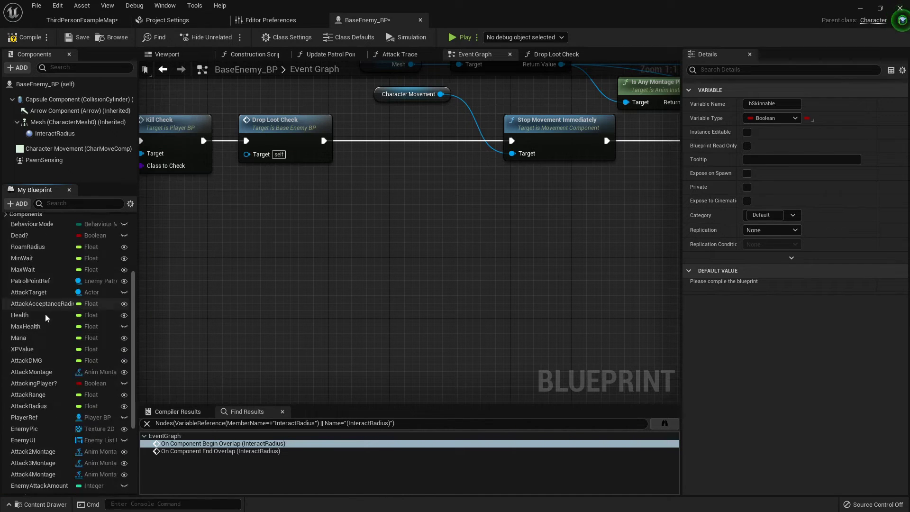
scroll(65, 359, down, 2)
scroll(80, 399, down, 2)
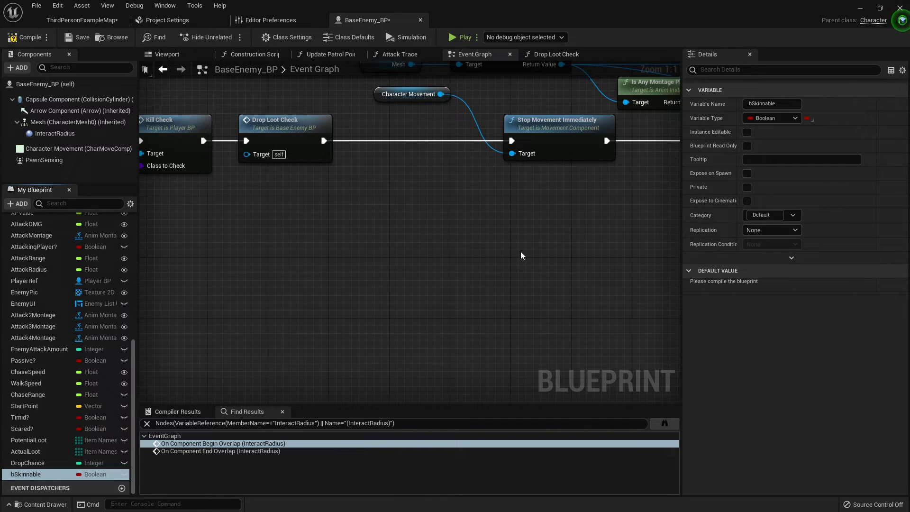
Step: Compile, then add a Branch after Drop Loot Check with bSkinnable as its Condition
click(29, 37)
right_drag(390, 248, 396, 261)
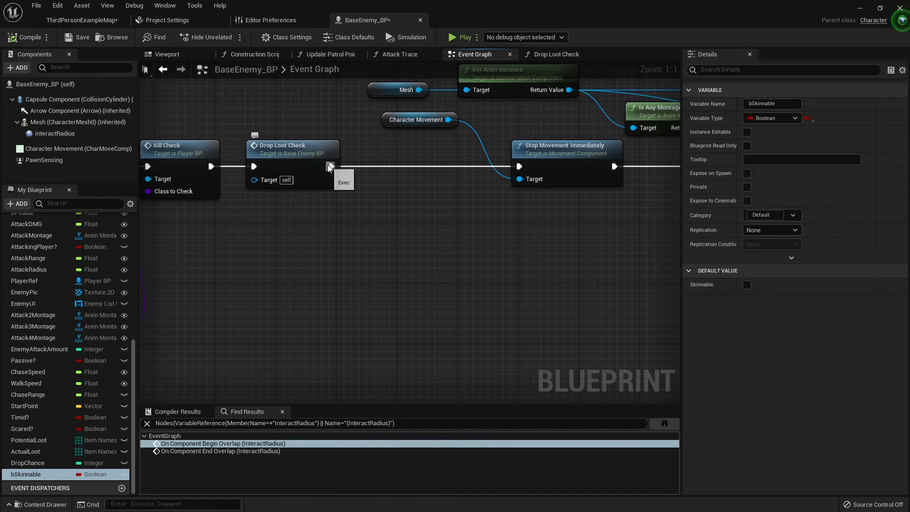
text(bra)
mouse_move(330, 167)
mouse_down()
mouse_move(372, 214)
mouse_move(405, 163)
mouse_up()
key(Return)
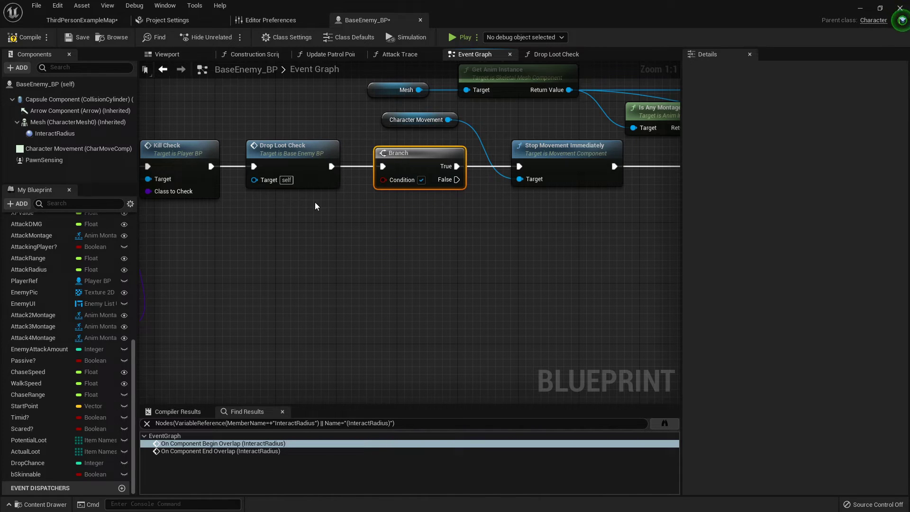
drag(26, 475, 383, 180)
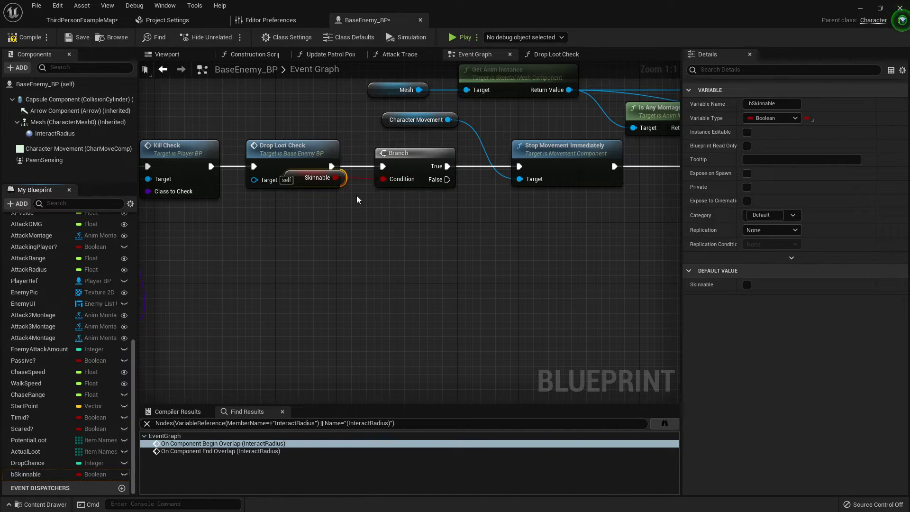
Step: Tidy the Branch and Skinnable getter into place below Drop Loot Check
drag(316, 178, 304, 222)
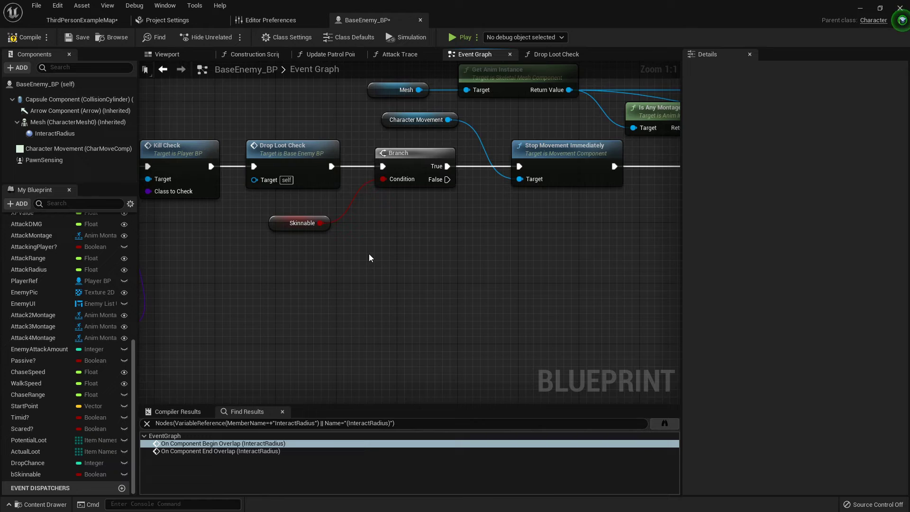
scroll(369, 258, down, 2)
scroll(432, 223, down, 4)
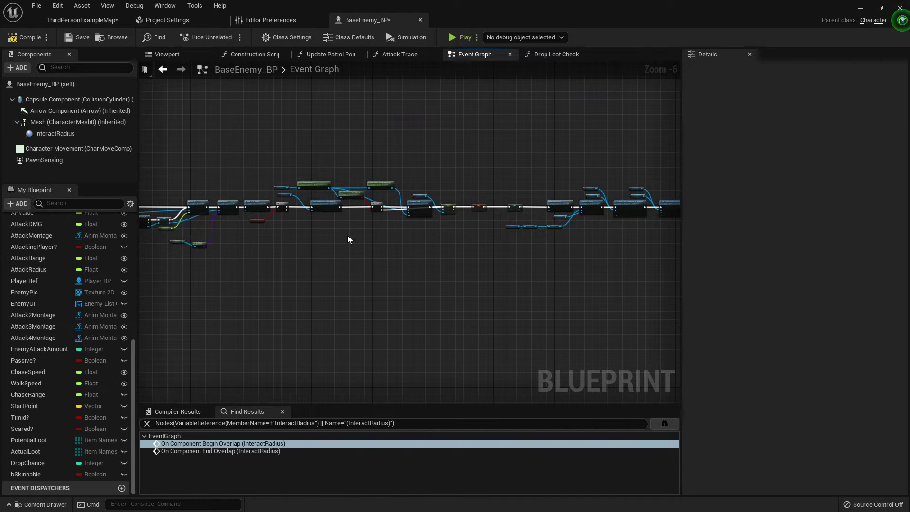
scroll(320, 234, up, 6)
right_drag(266, 188, 408, 212)
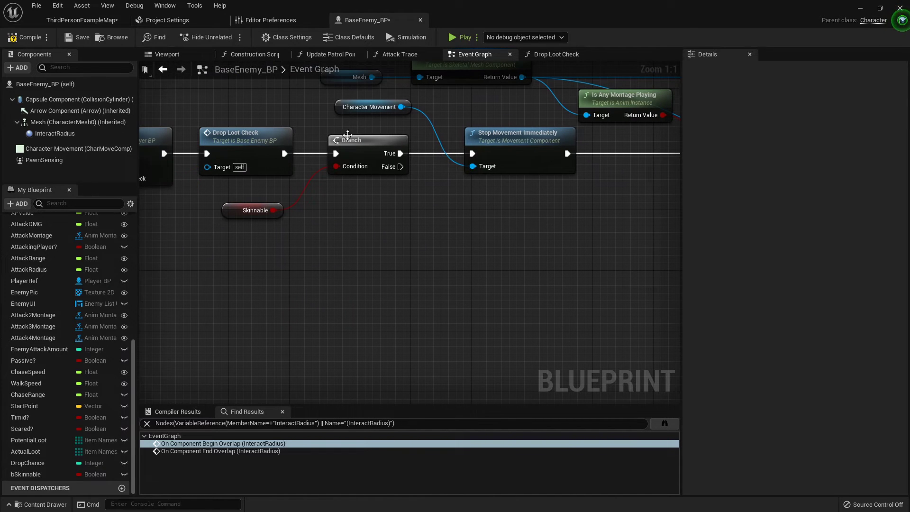
drag(349, 182, 352, 167)
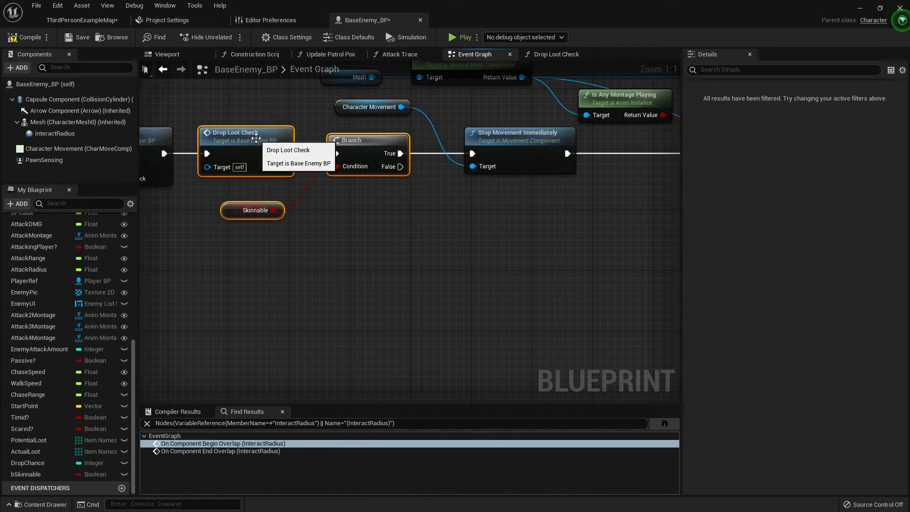
drag(375, 138, 347, 142)
click(320, 125)
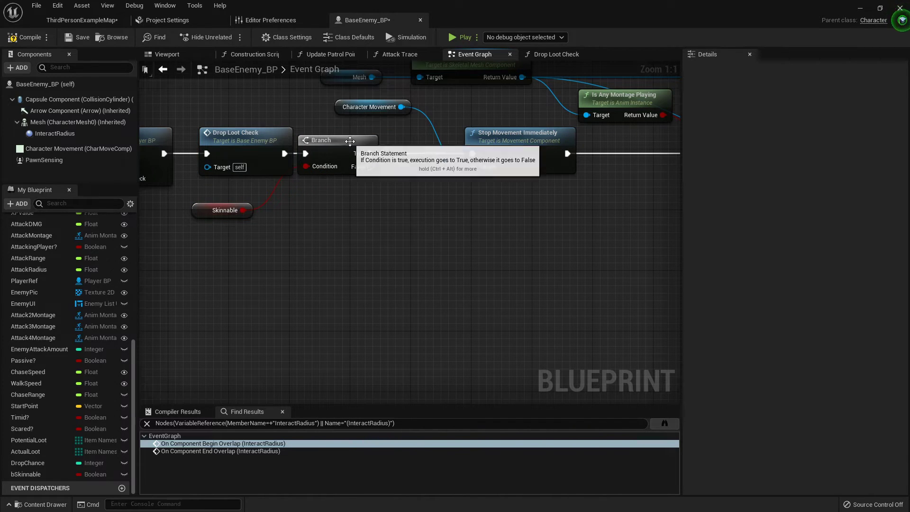
scroll(98, 270, up, 3)
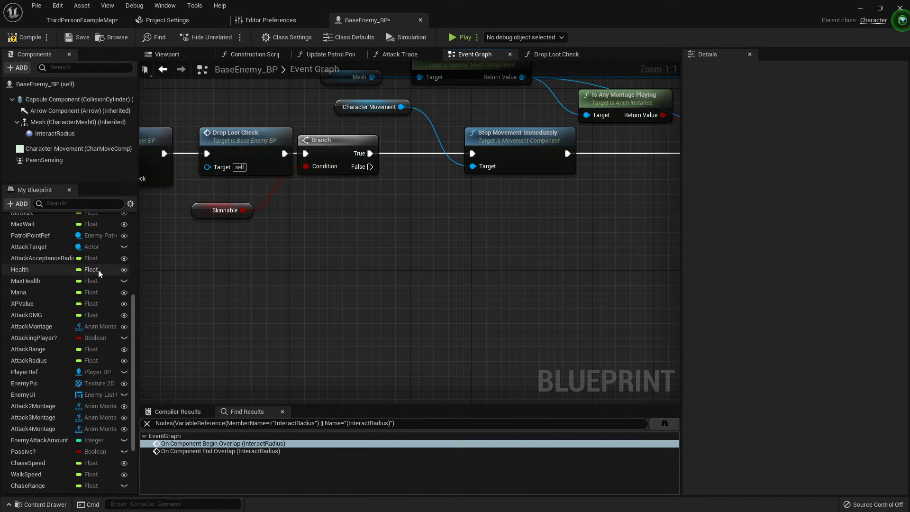
scroll(113, 253, up, 2)
Step: Add a variable named SkinID and set its type to the Item Names E enum
click(122, 219)
text(SkinID)
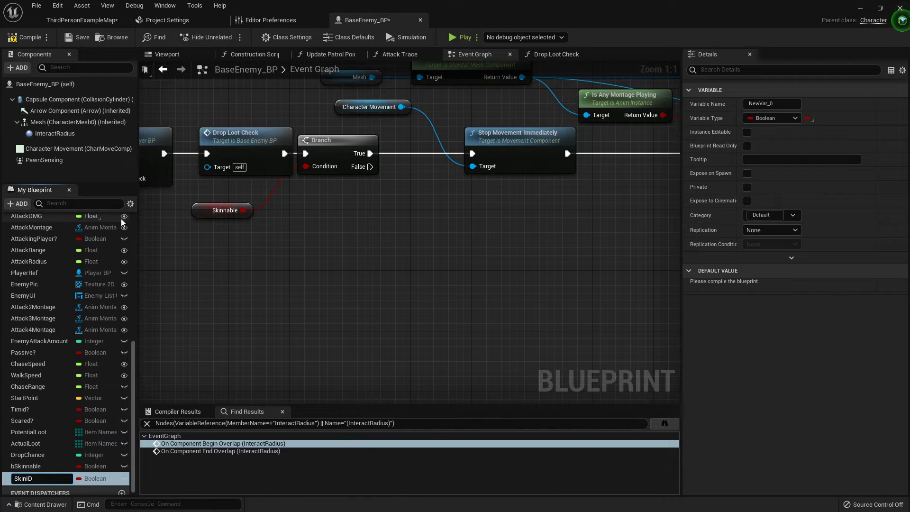
key(Return)
click(90, 477)
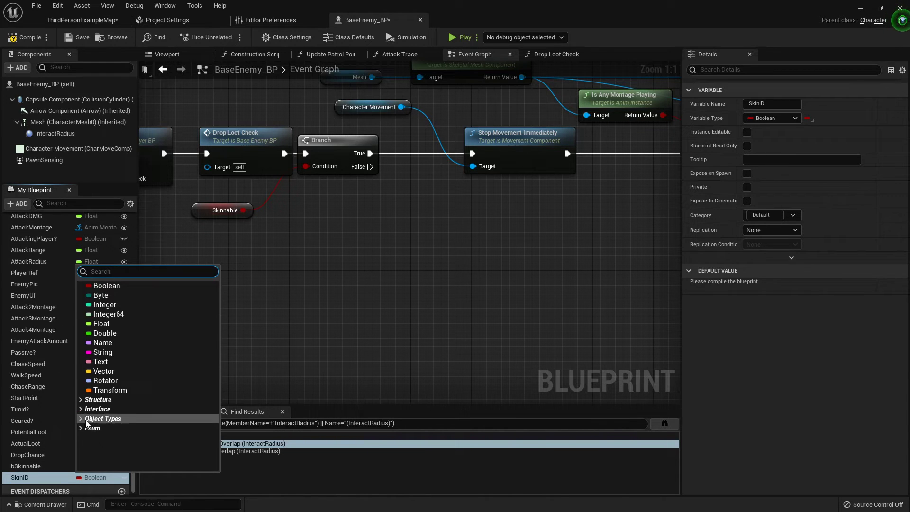
text(item name)
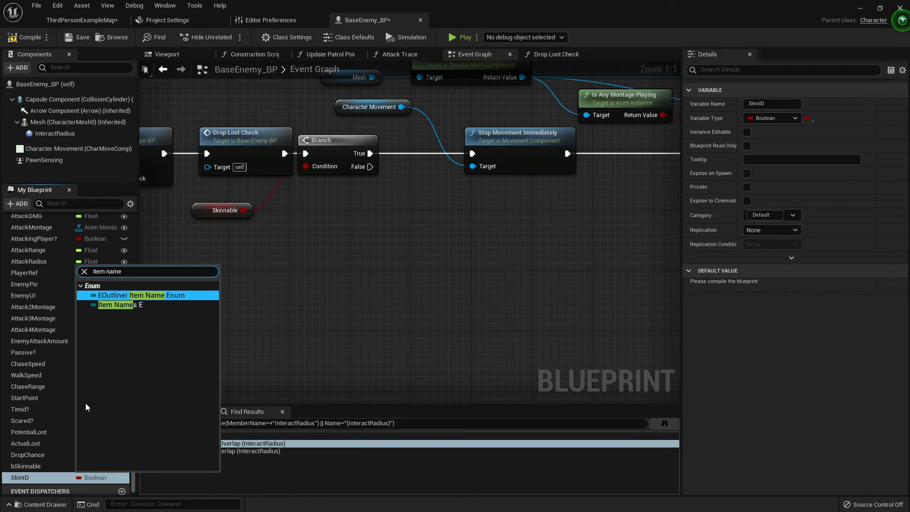
click(144, 305)
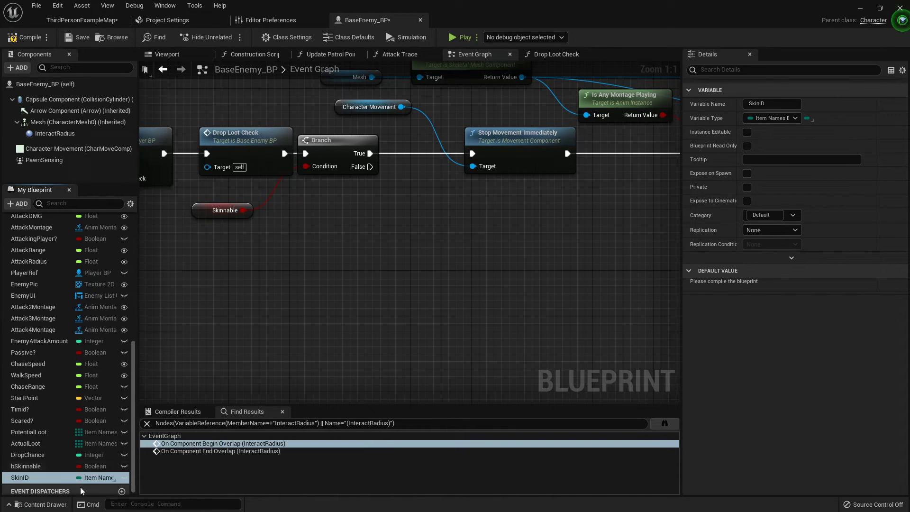
right_drag(351, 149, 326, 179)
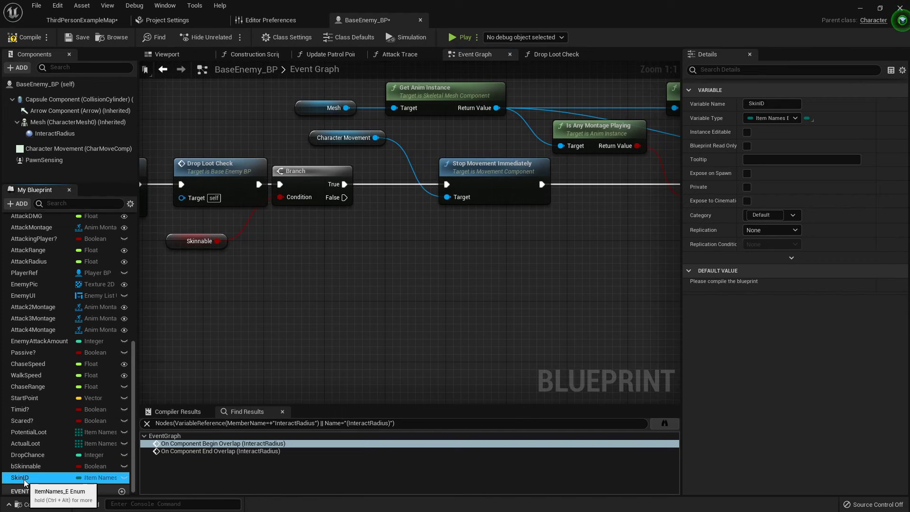
Step: Add an AddUnique node that adds Skin ID to Actual Loot on the Branch's True output
mouse_move(4, 478)
mouse_down()
mouse_move(325, 244)
mouse_move(396, 269)
mouse_up()
click(327, 248)
text(add)
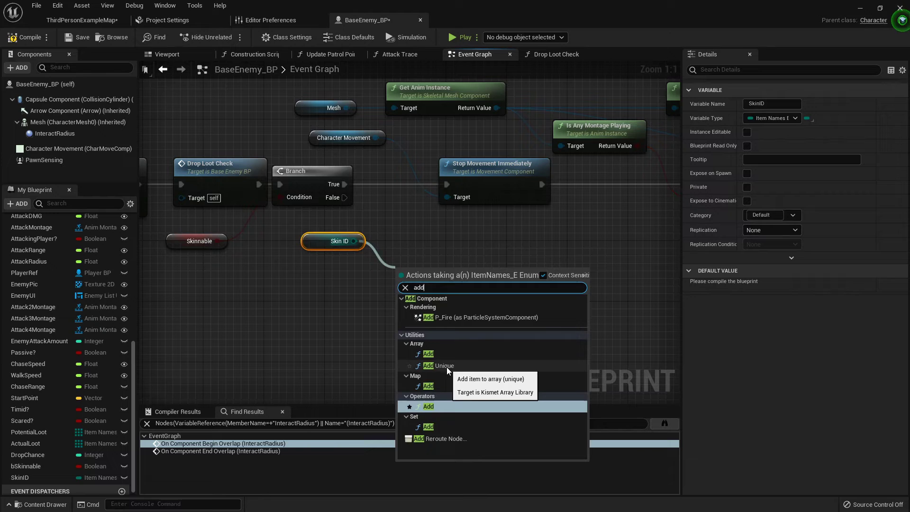
click(446, 367)
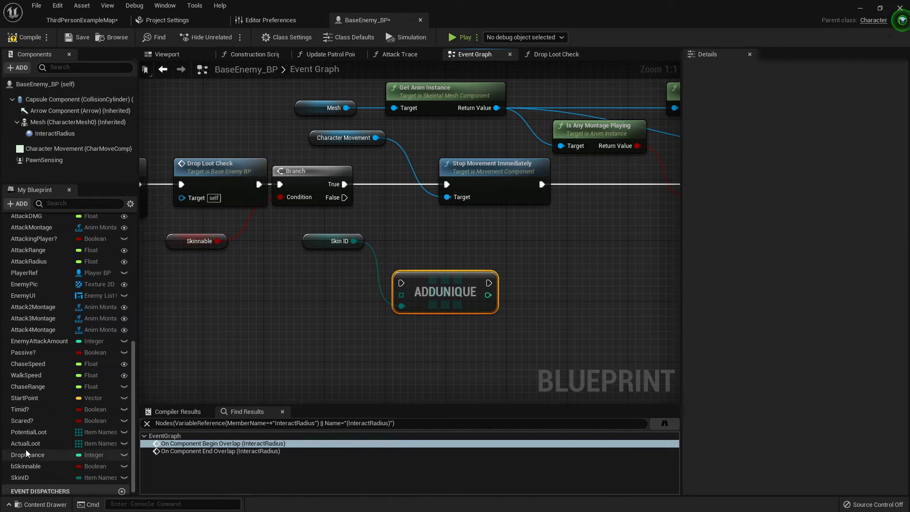
drag(26, 443, 407, 300)
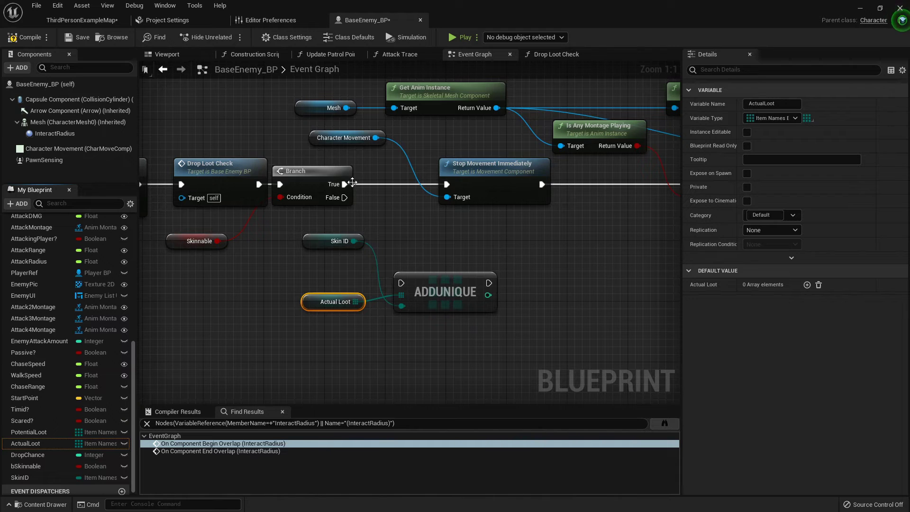
drag(353, 183, 403, 284)
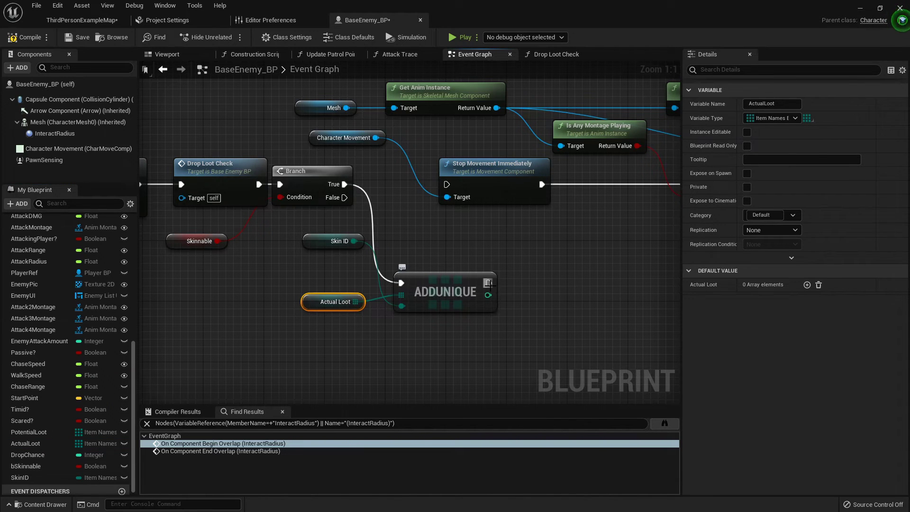
Step: Wire AddUnique into Stop Movement Immediately and tidy it onto the Branch row
mouse_move(488, 284)
mouse_down()
mouse_move(451, 183)
mouse_move(589, 167)
mouse_up()
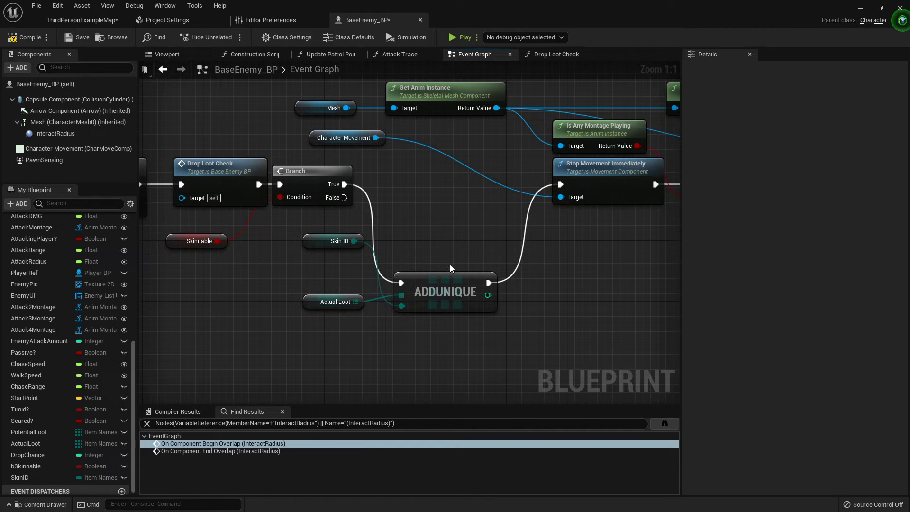
drag(447, 284, 447, 185)
click(506, 274)
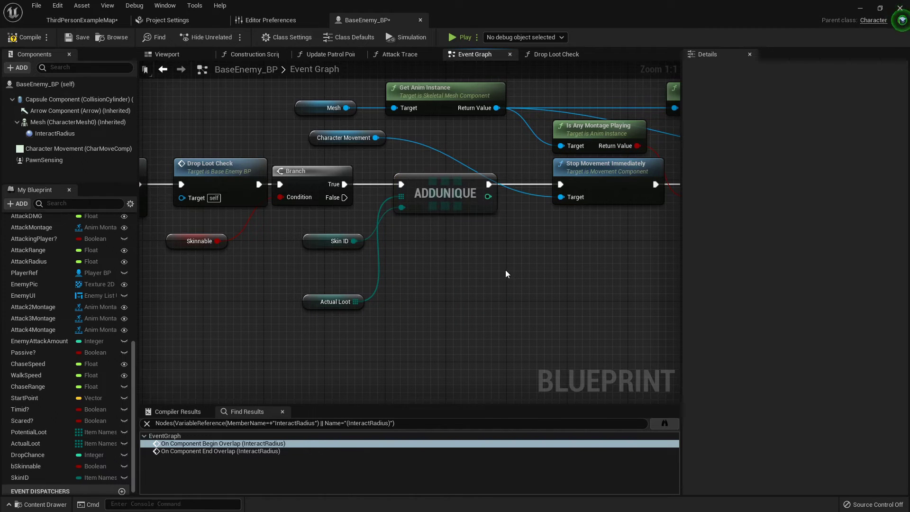
mouse_move(390, 236)
mouse_down()
mouse_move(307, 307)
mouse_move(304, 241)
mouse_up()
click(403, 277)
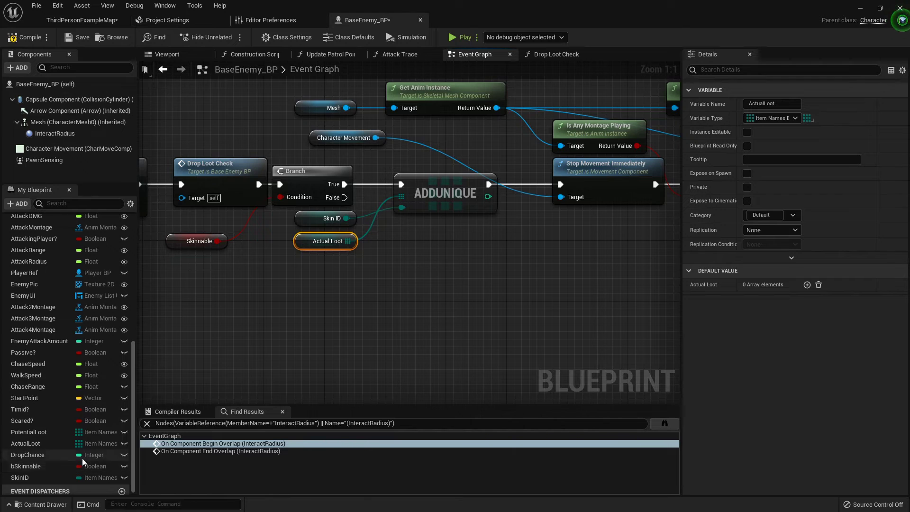
mouse_move(28, 432)
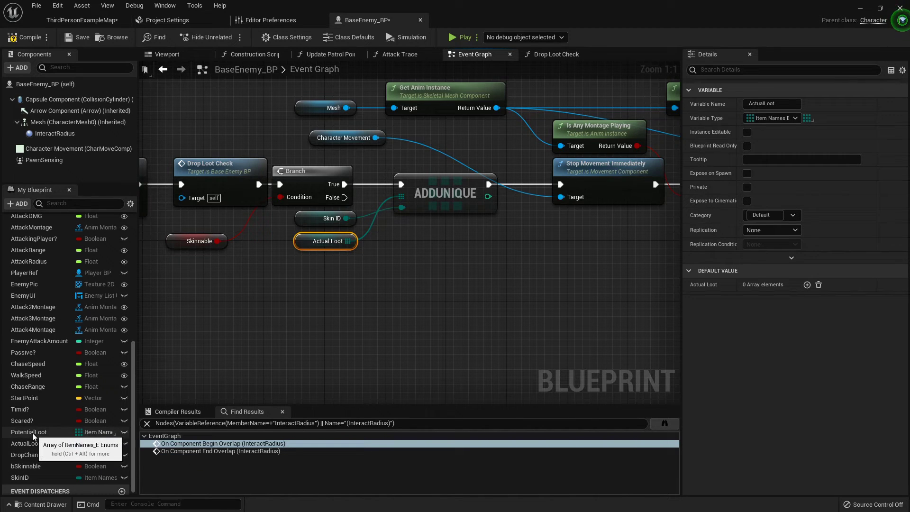
Step: Mark PotentialLoot, ActualLoot, DropChance and bSkinnable as instance editable
click(124, 431)
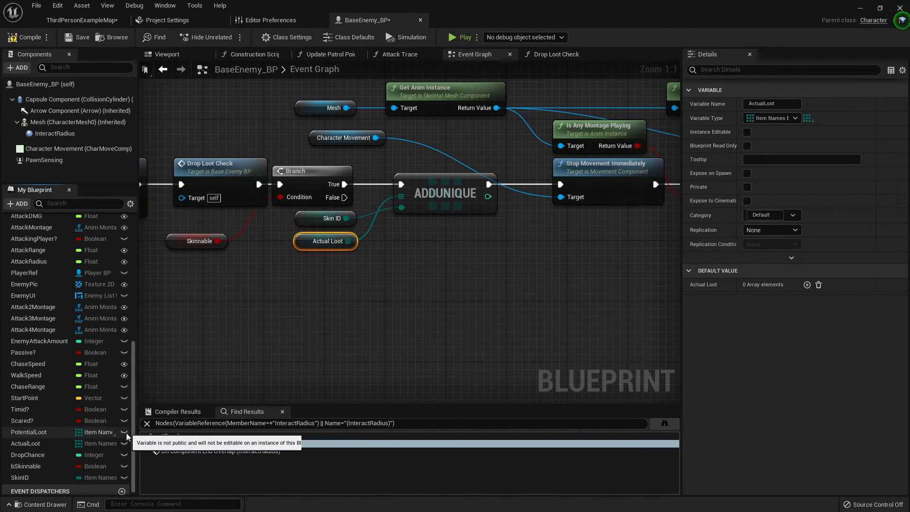
click(124, 443)
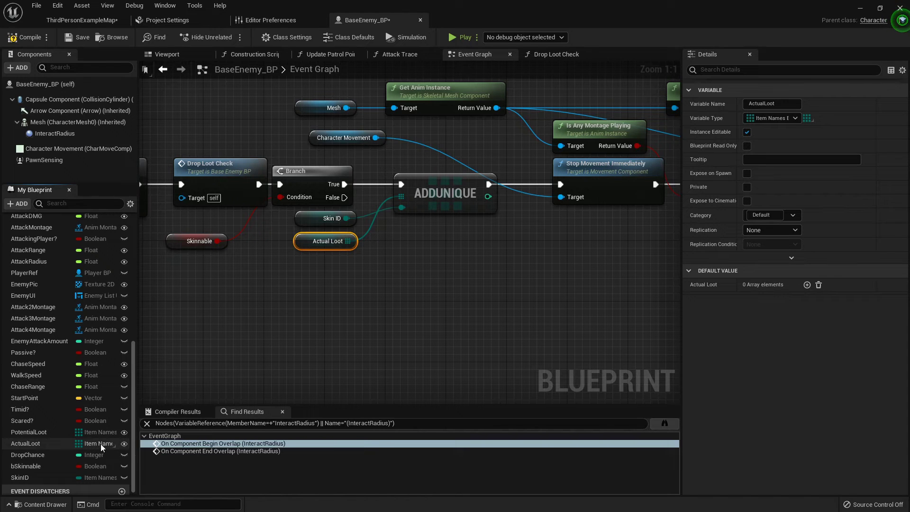
click(124, 455)
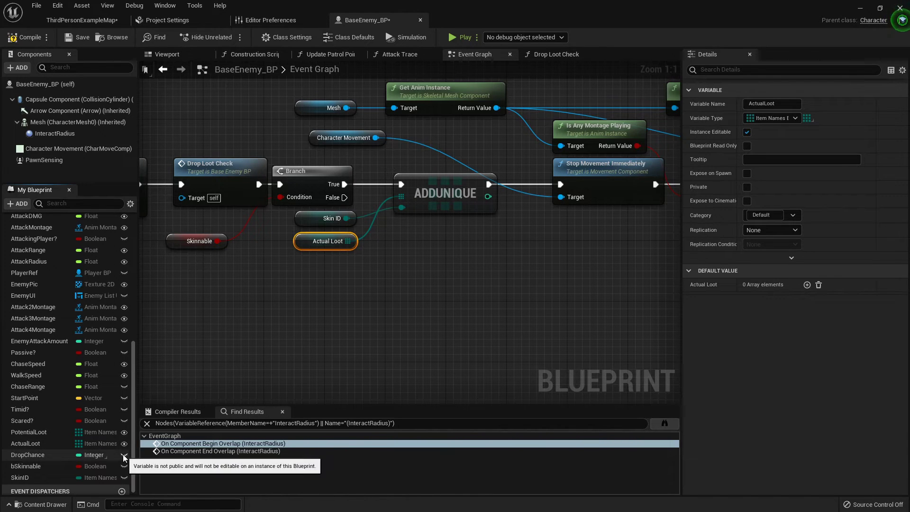
click(124, 466)
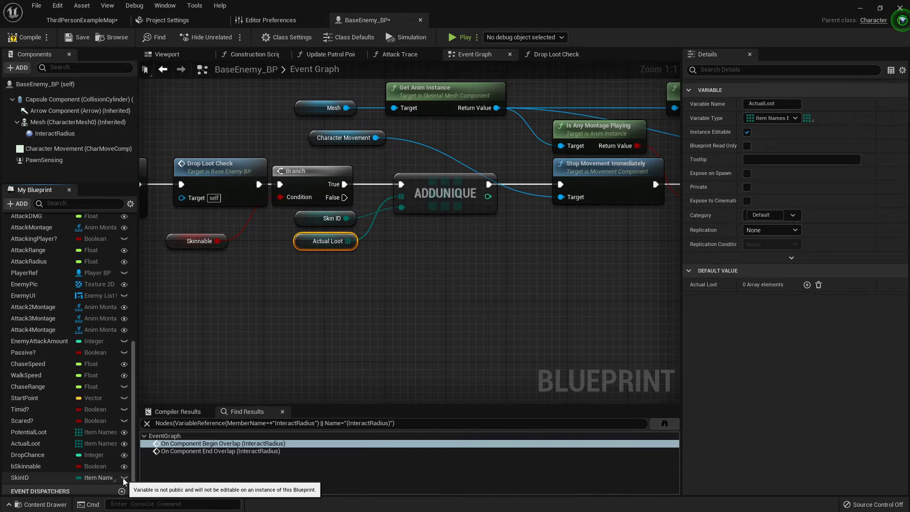
click(25, 37)
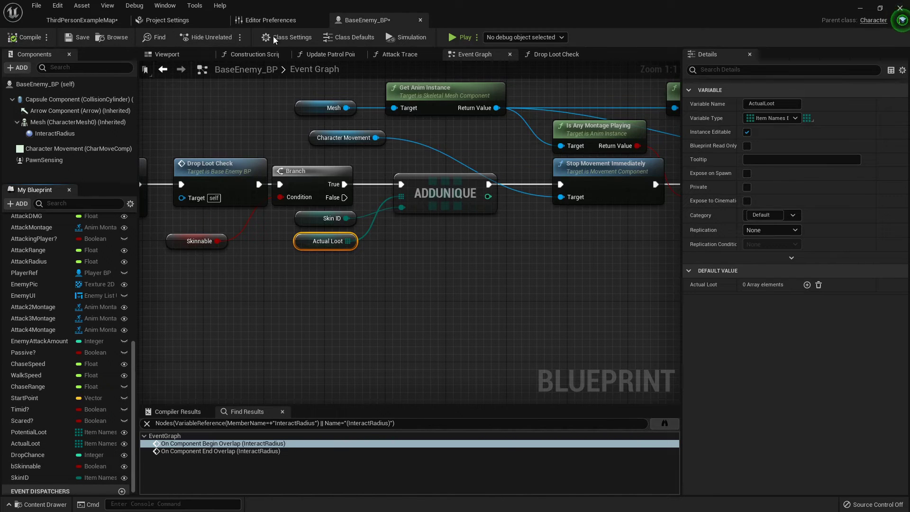
Step: Save the level map and BaseEnemy_BP from the level editor
click(82, 20)
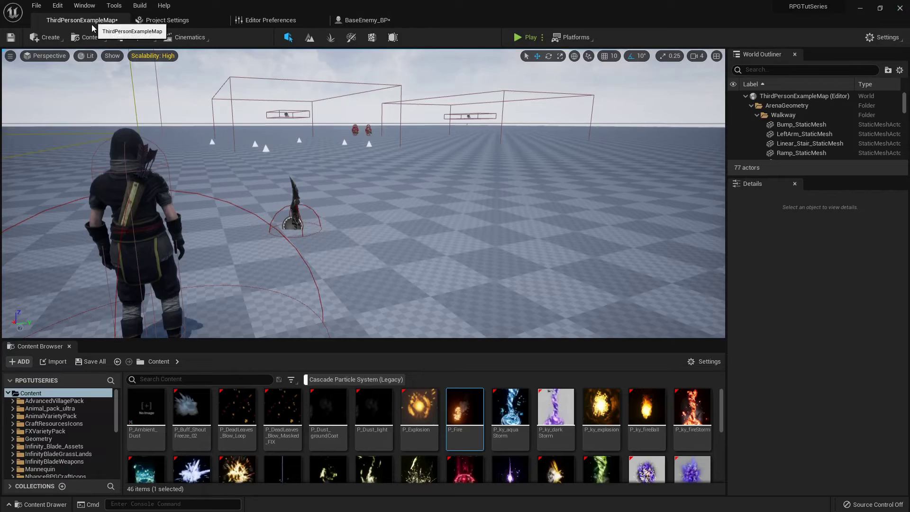
click(94, 361)
click(512, 364)
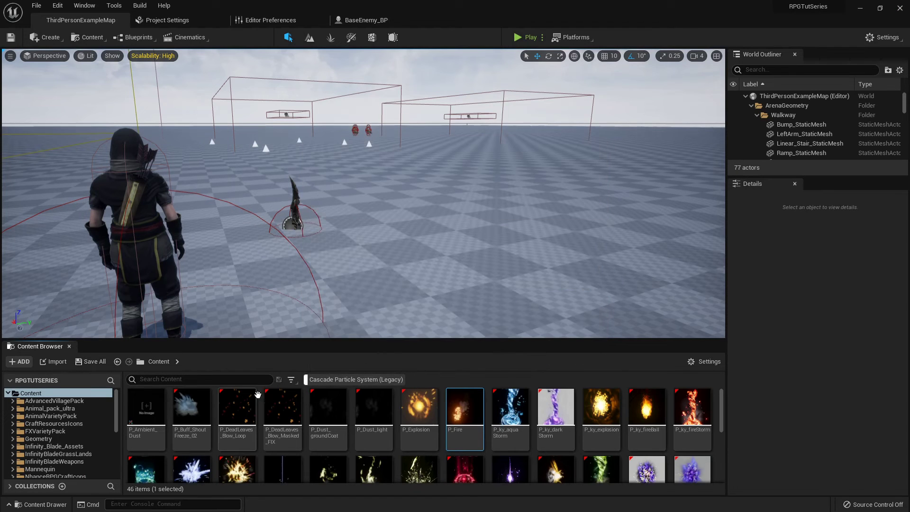
scroll(85, 440, down, 5)
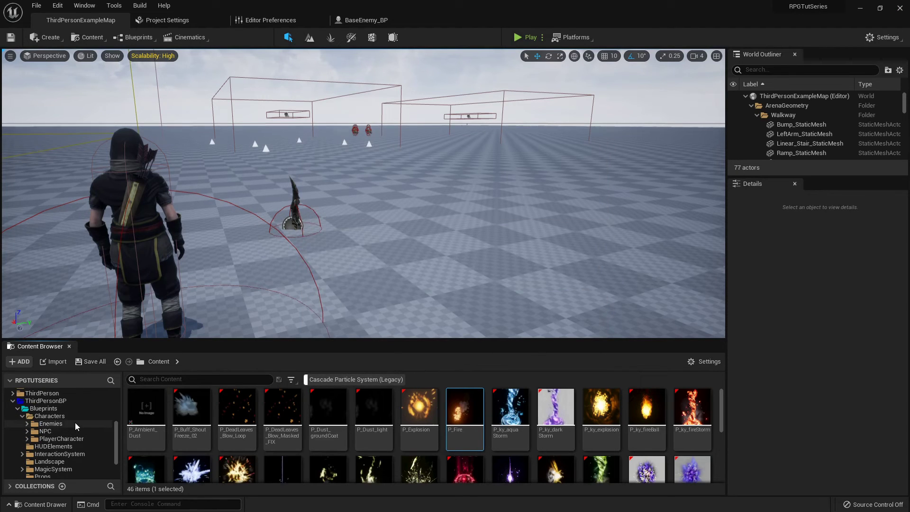
Step: Open KnightEnemy_BP from Enemies > KnightEnemy, clearing the particle filter
click(50, 424)
click(354, 380)
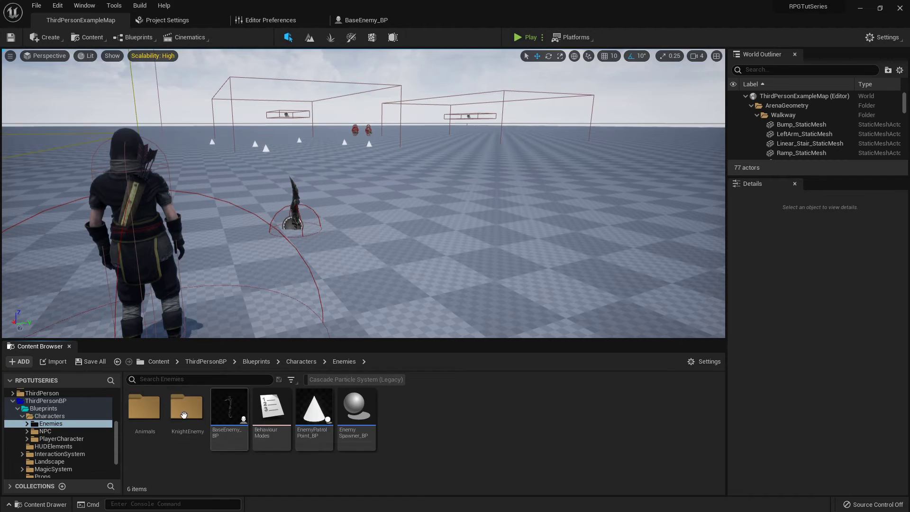
double_click(200, 414)
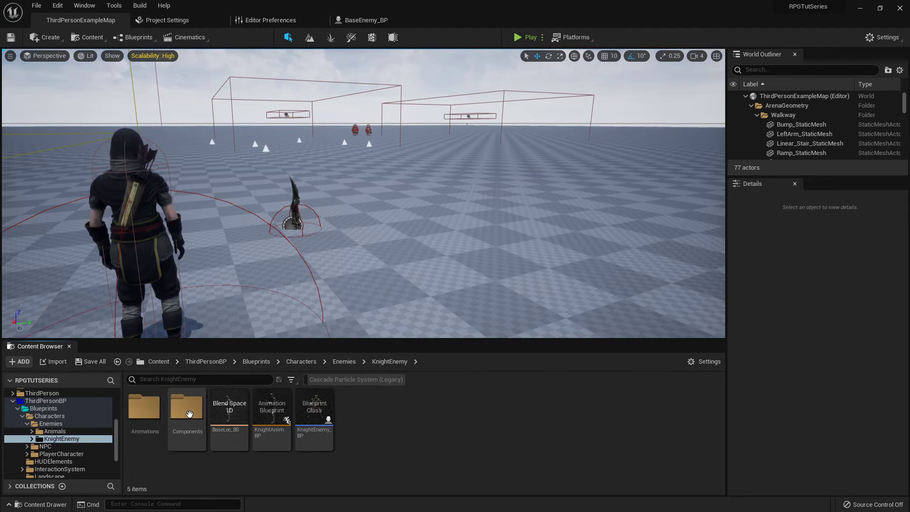
double_click(321, 410)
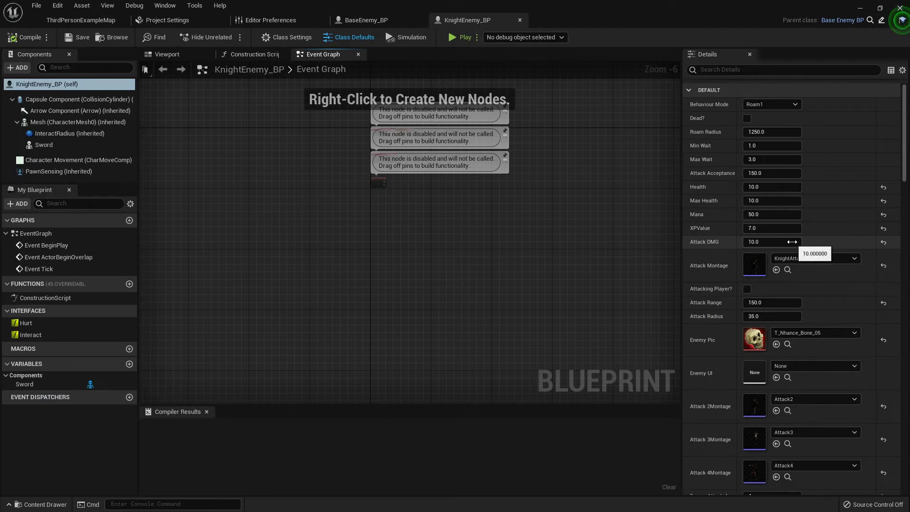
scroll(774, 293, down, 2)
scroll(773, 293, down, 3)
scroll(773, 293, down, 3)
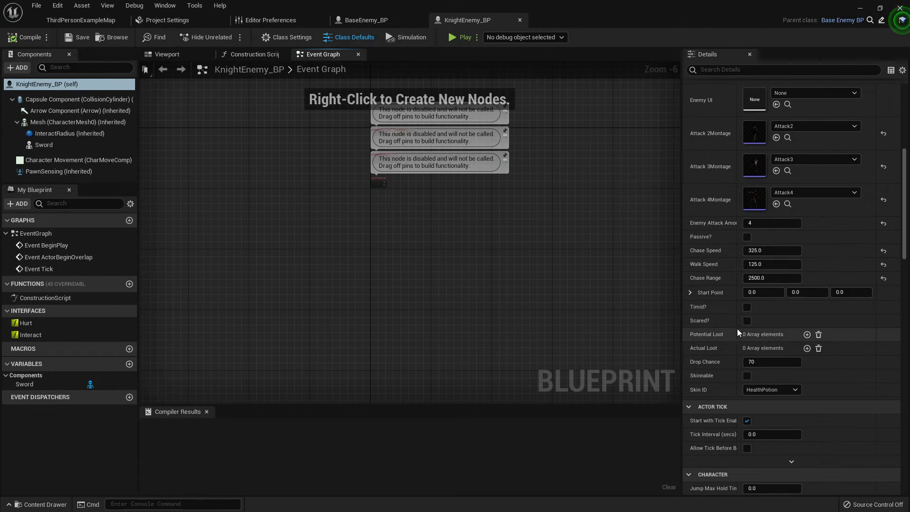
Step: Add IronSword, IronShield and HealthPotion entries to KnightEnemy_BP's Potential Loot
click(806, 335)
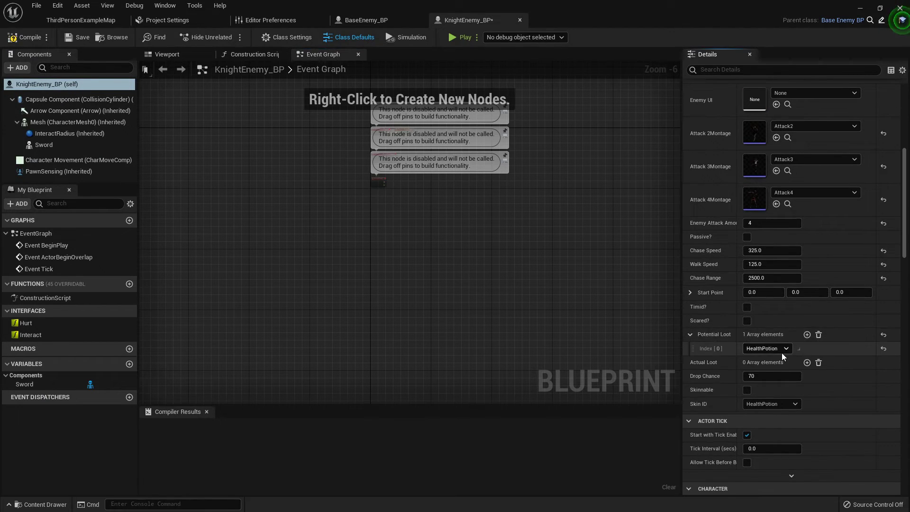
click(781, 350)
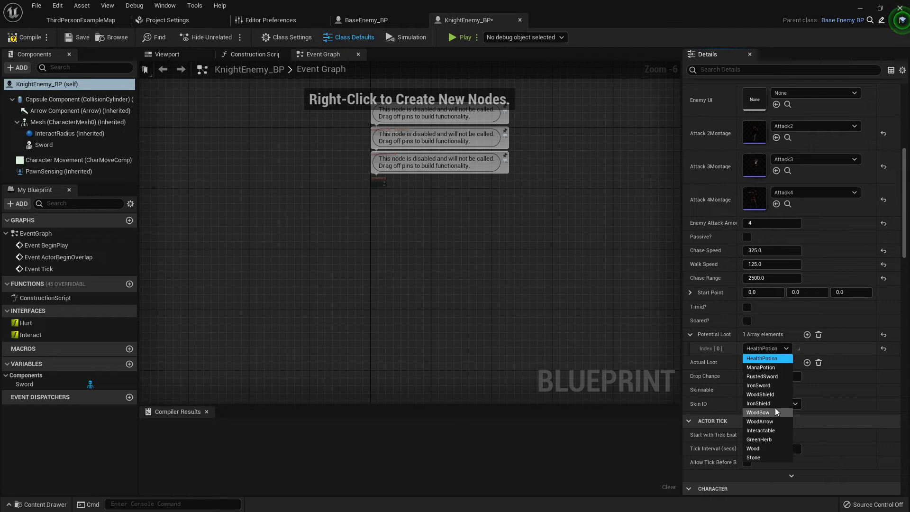
click(772, 388)
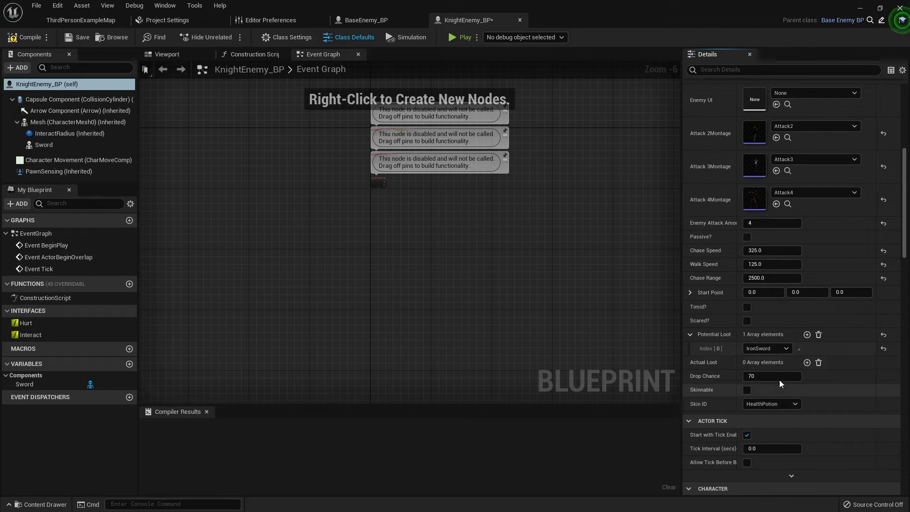
click(806, 333)
click(782, 364)
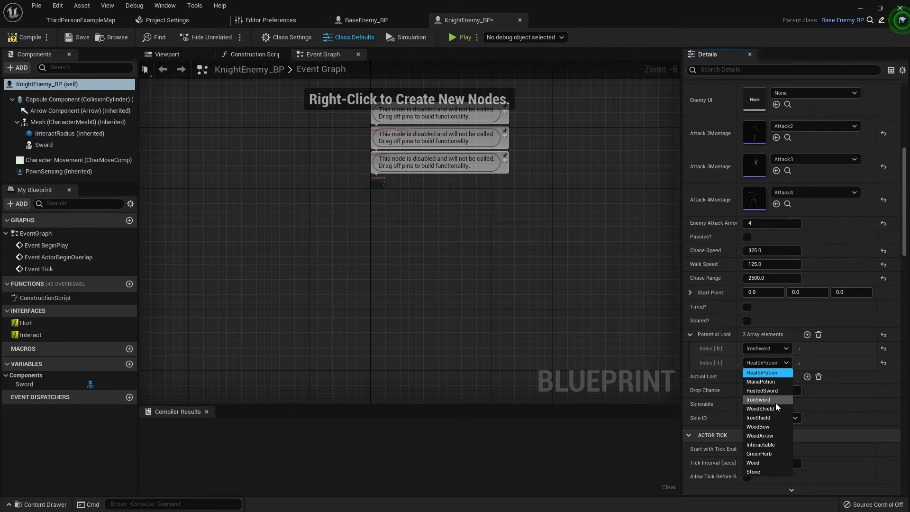
click(775, 417)
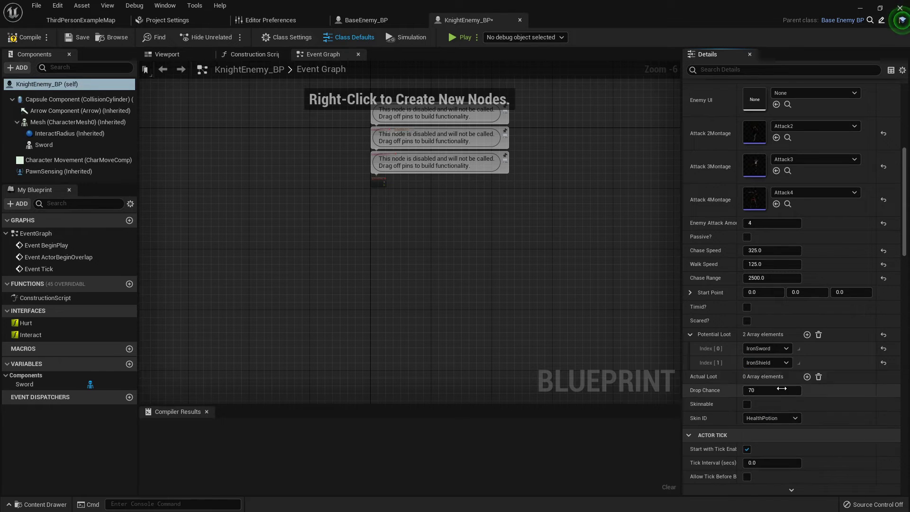
click(806, 334)
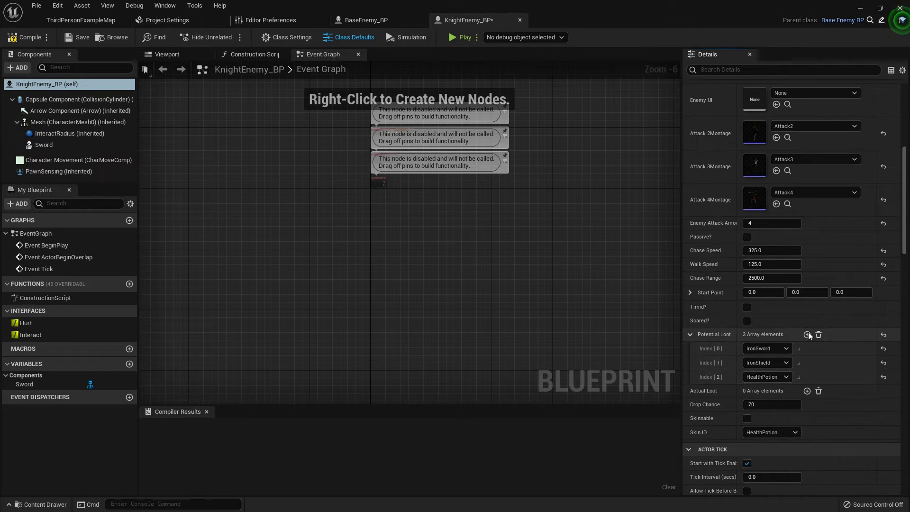
scroll(806, 343, down, 2)
text(3)
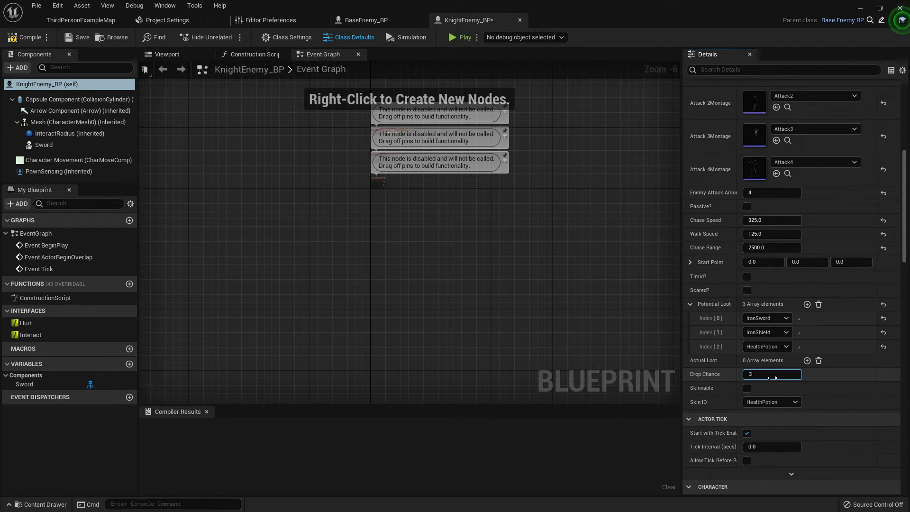
text(5)
Step: Set Drop Chance to 35, then compile and save KnightEnemy_BP
key(Return)
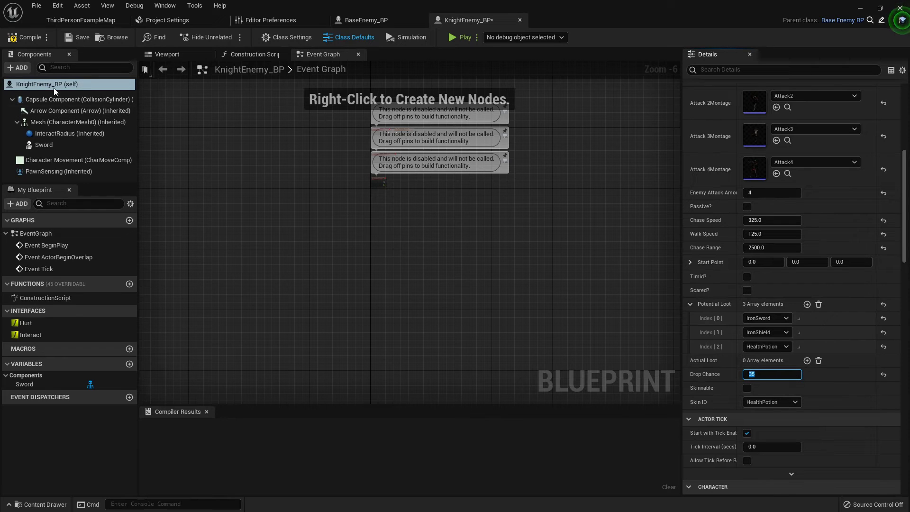
click(21, 38)
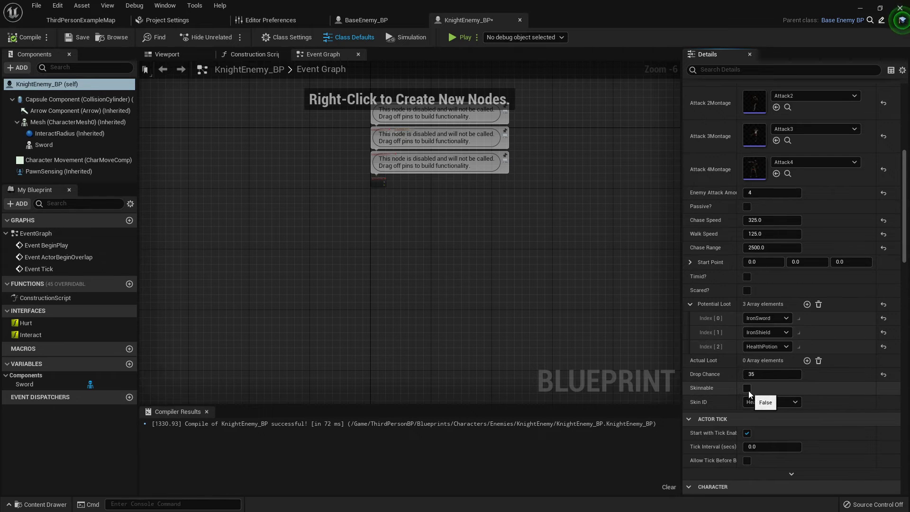
click(74, 22)
click(101, 365)
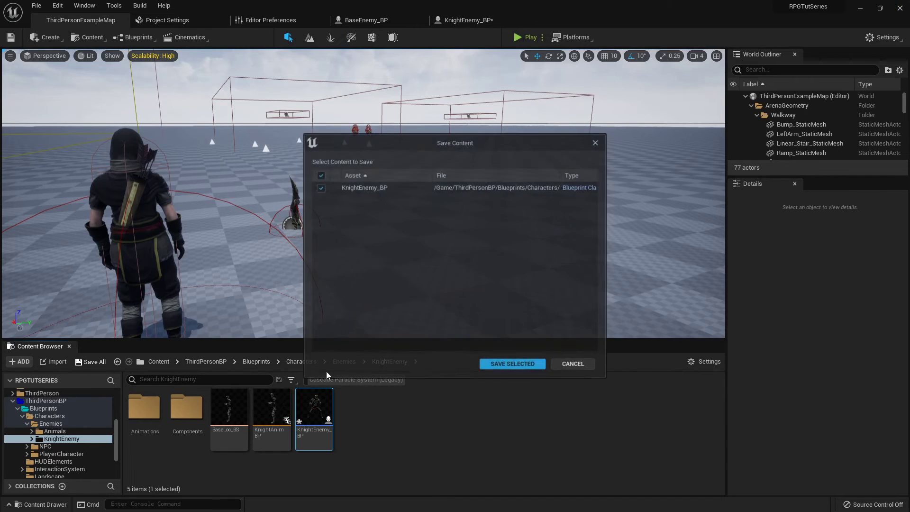
click(510, 363)
Step: Add a Print String between AddUnique and Stop Movement Immediately in BaseEnemy_BP
click(381, 21)
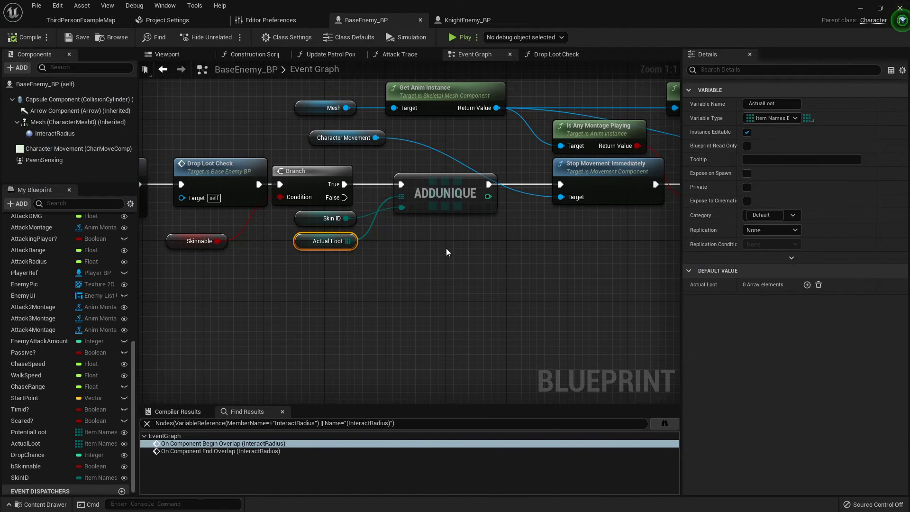
right_click(420, 274)
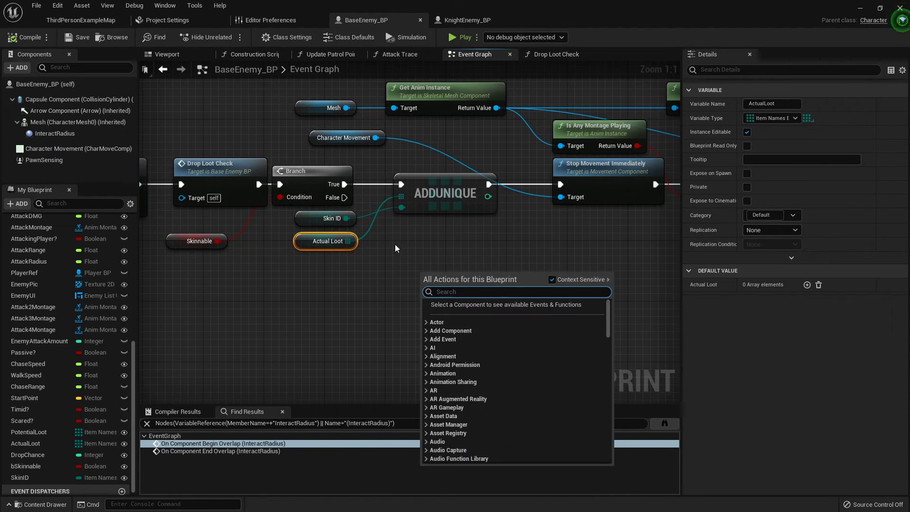
text(print string)
key(Return)
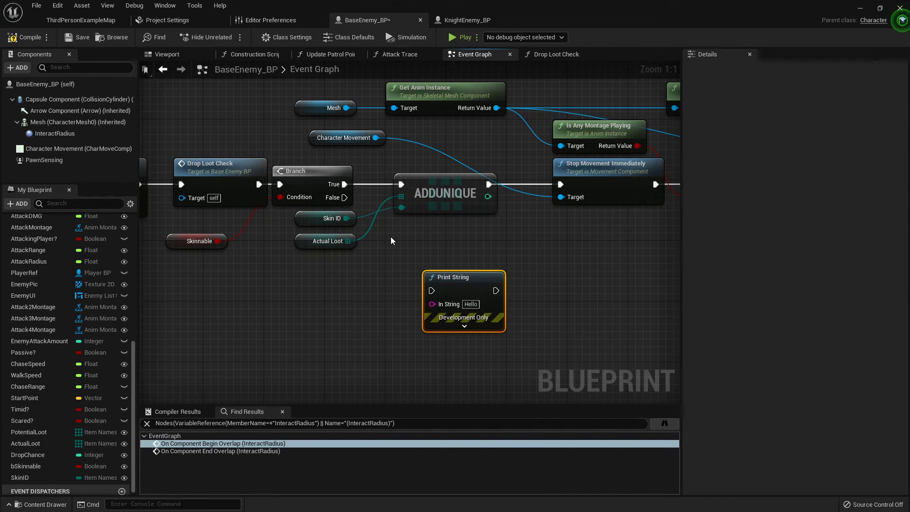
drag(489, 184, 436, 291)
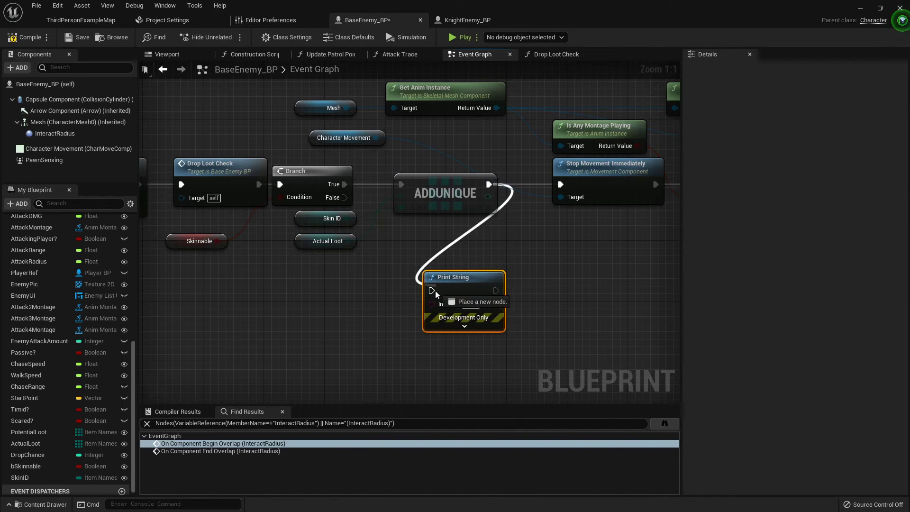
drag(496, 291, 562, 185)
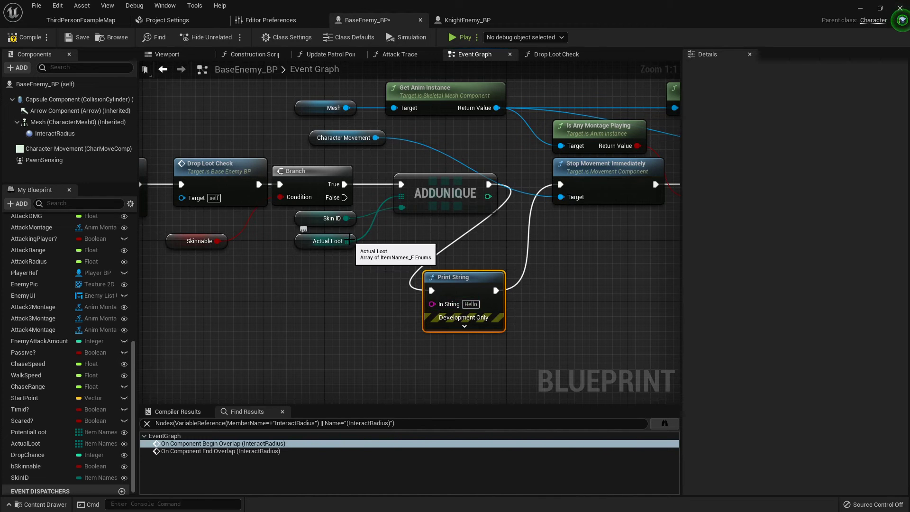
Step: Feed a Length node on Actual Loot into the Print String text
drag(348, 240, 345, 282)
text(length)
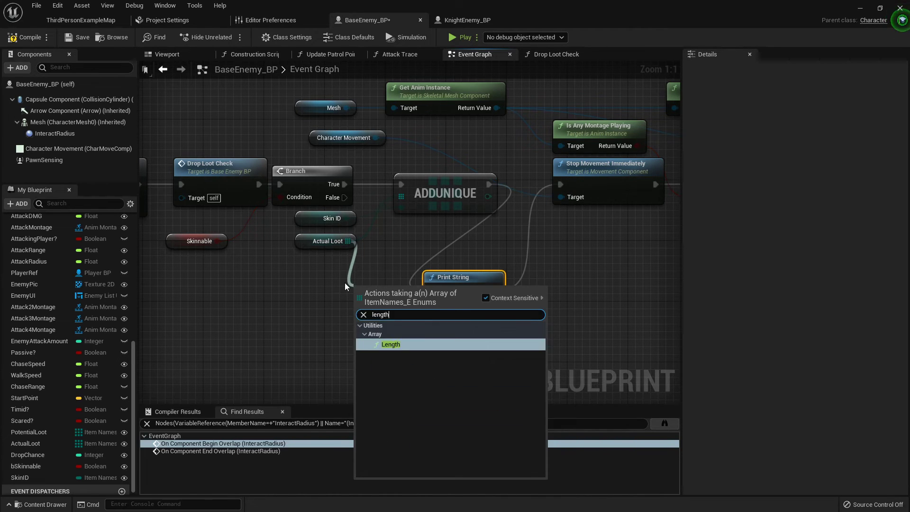
key(Return)
drag(391, 284, 272, 329)
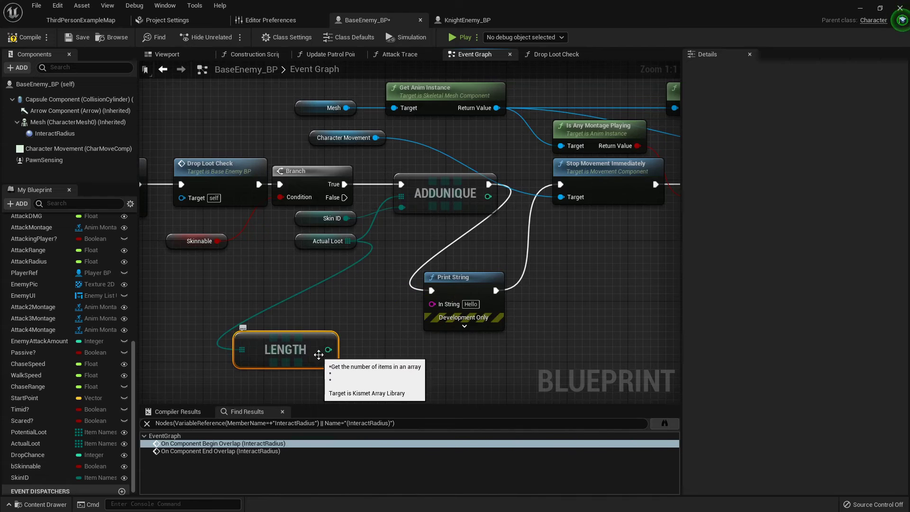
drag(328, 349, 437, 304)
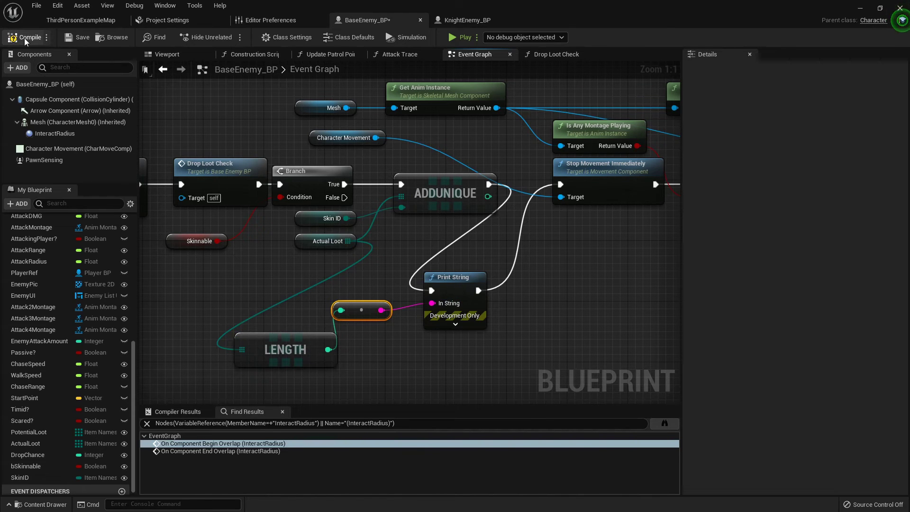
click(103, 19)
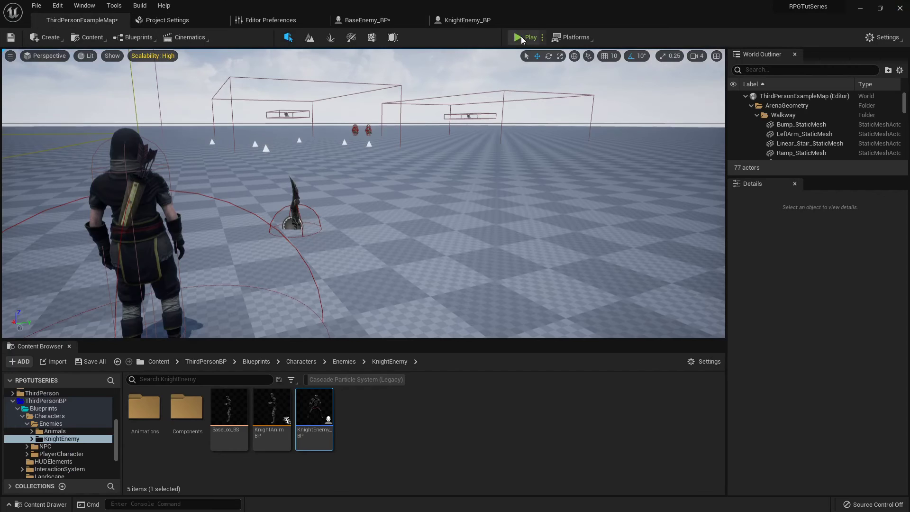
click(523, 39)
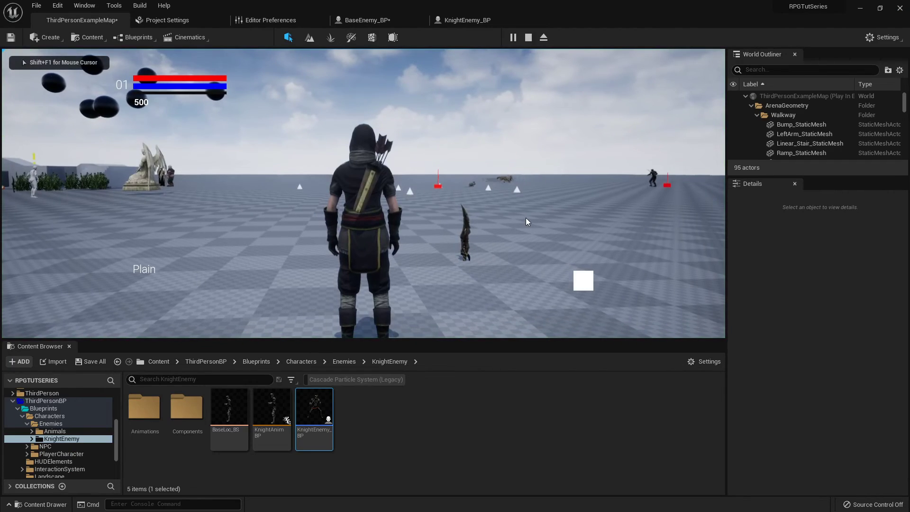
click(526, 217)
key(F11)
key(w)
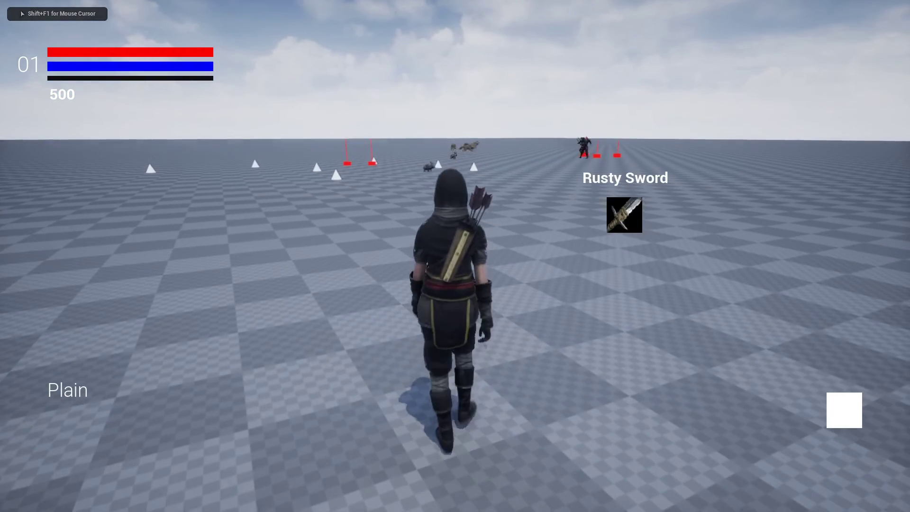
key(i)
click(588, 146)
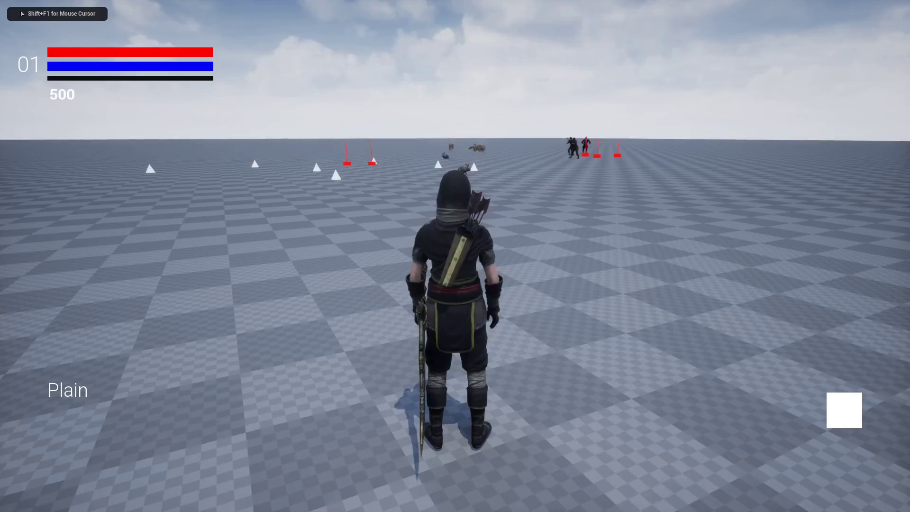
key(d)
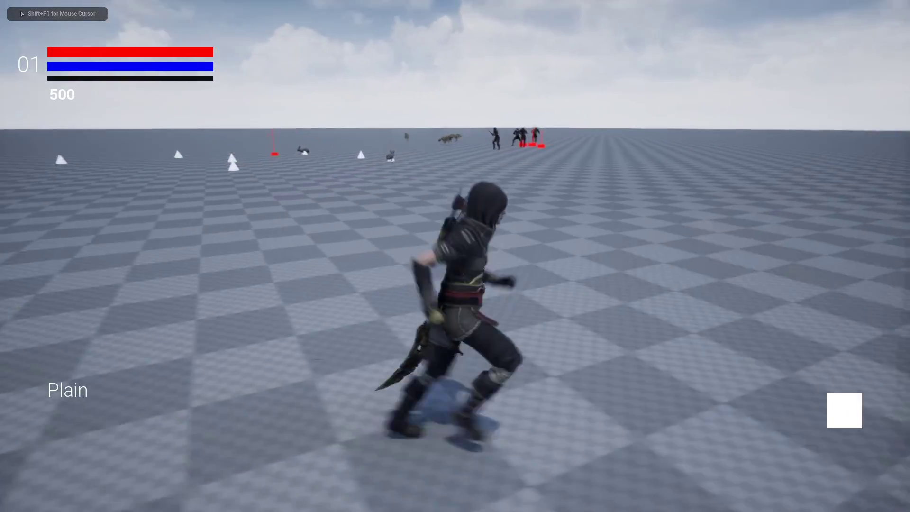
key(w)
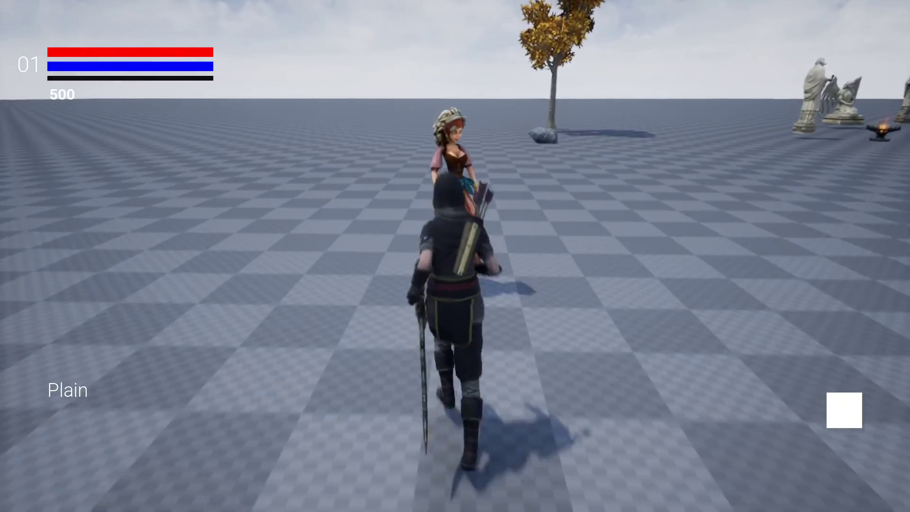
key(e)
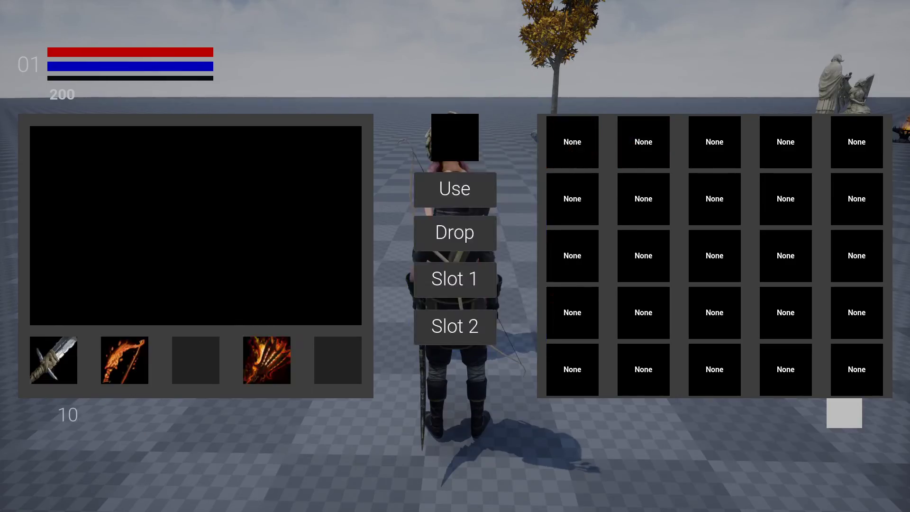
key(e)
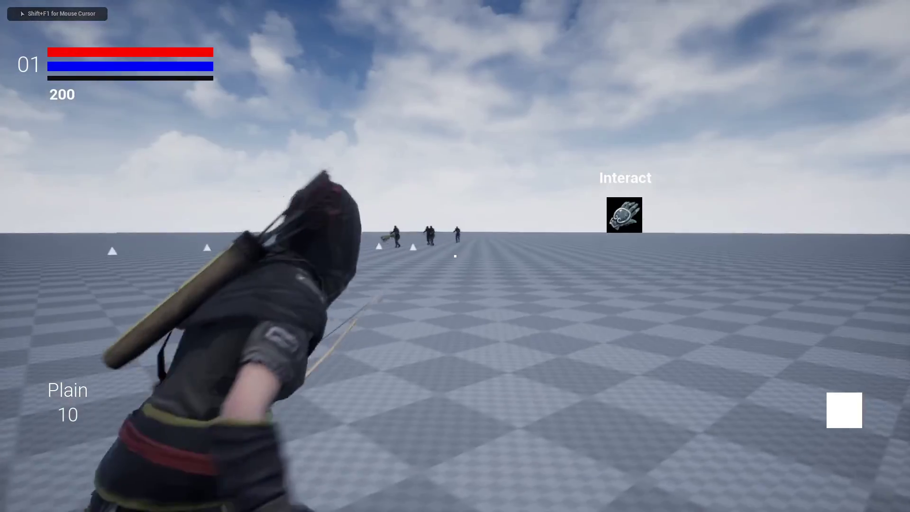
right_click(455, 256)
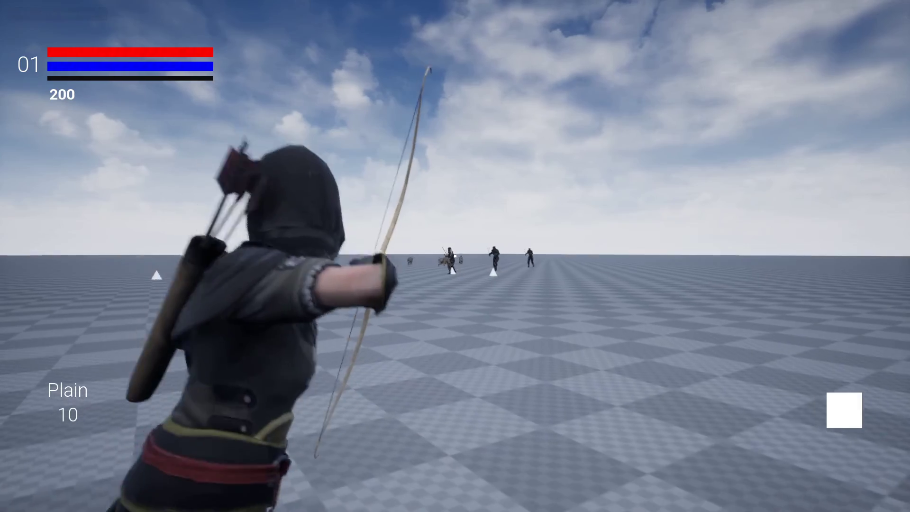
click(456, 256)
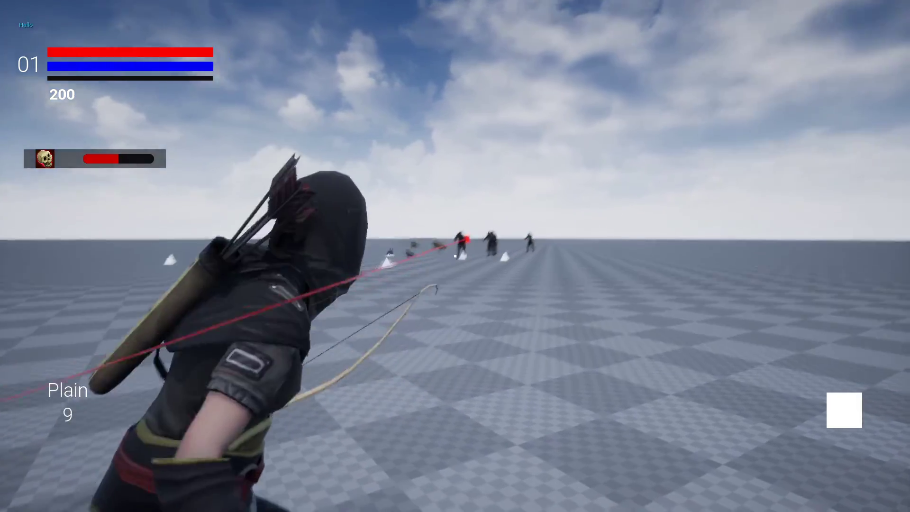
key(w)
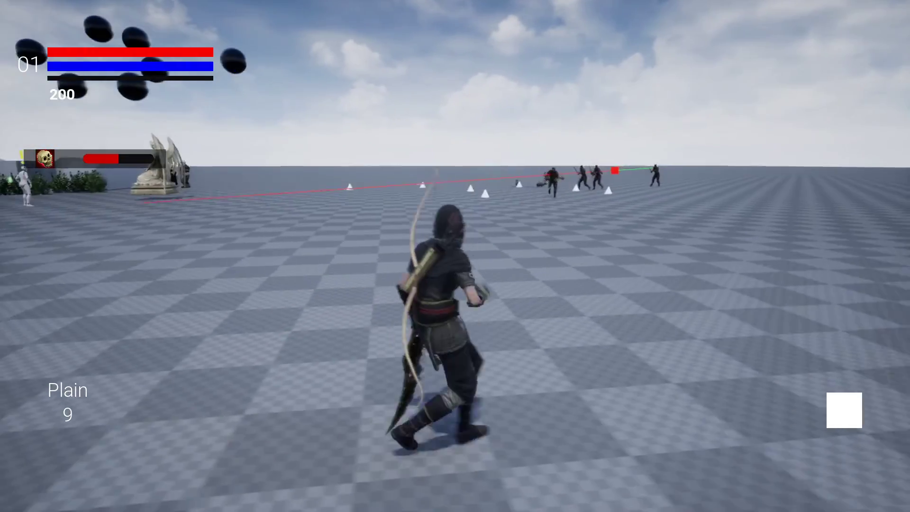
key(2)
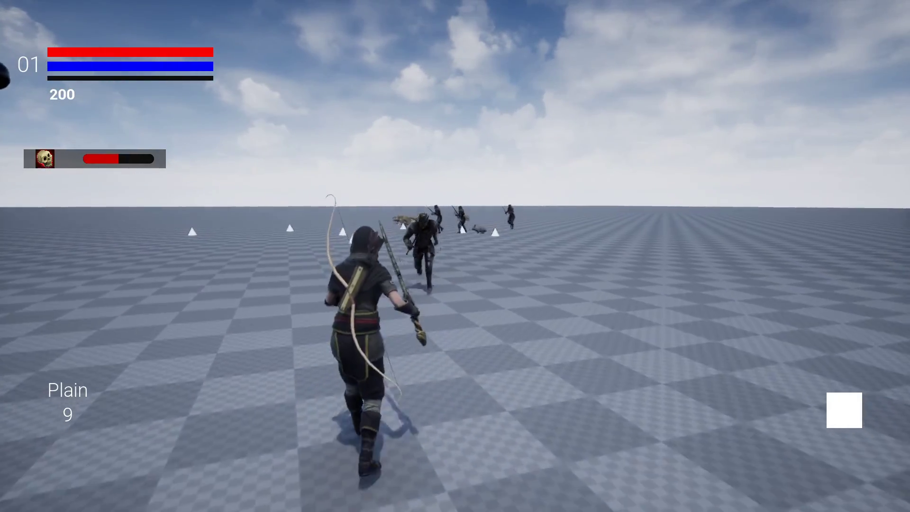
key(3)
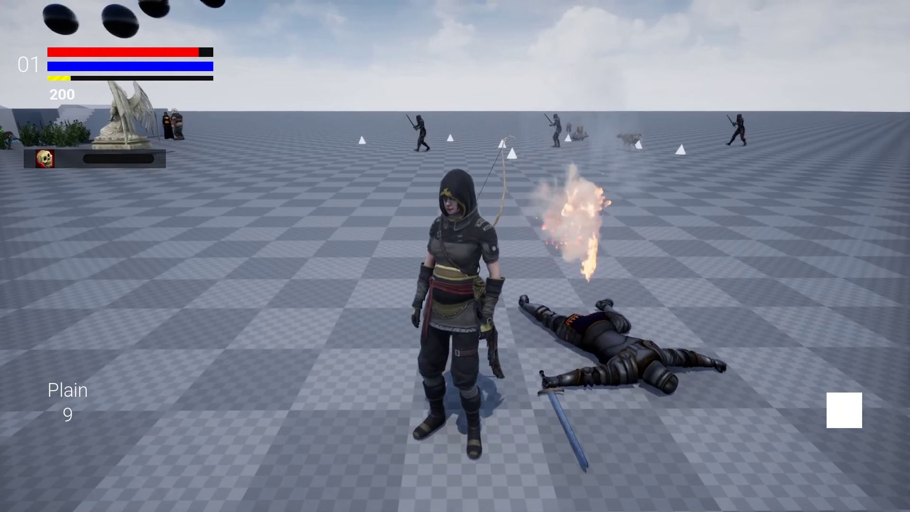
key(Escape)
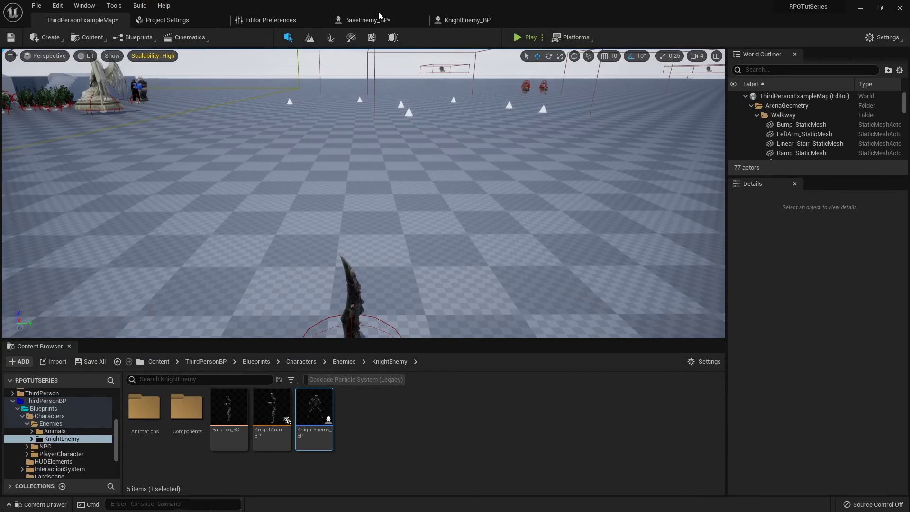
Step: Wire AddUnique's return value into the printed text and compile BaseEnemy_BP
click(379, 18)
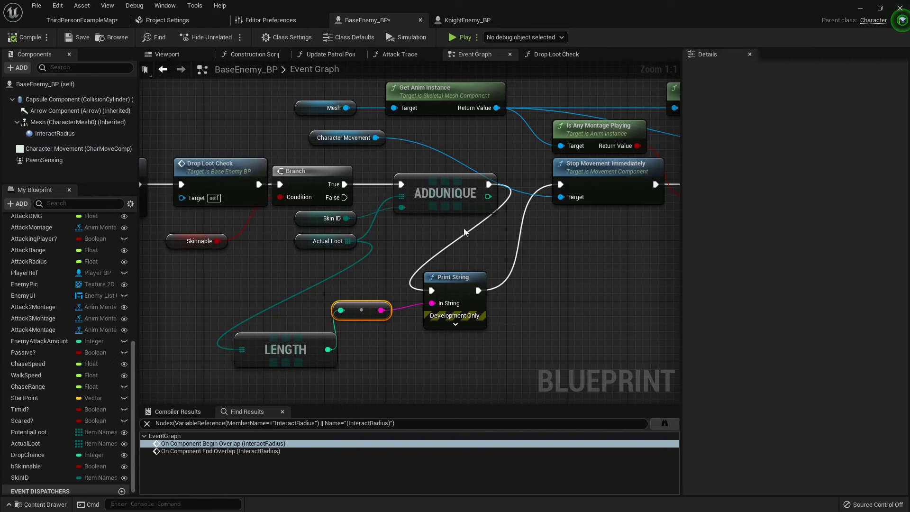
mouse_move(488, 196)
drag(488, 196, 341, 310)
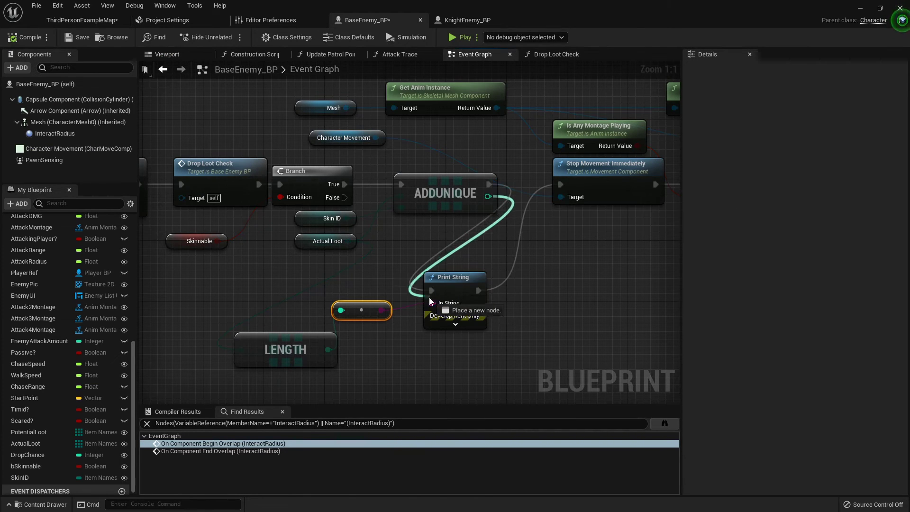
click(27, 37)
scroll(256, 297, down, 8)
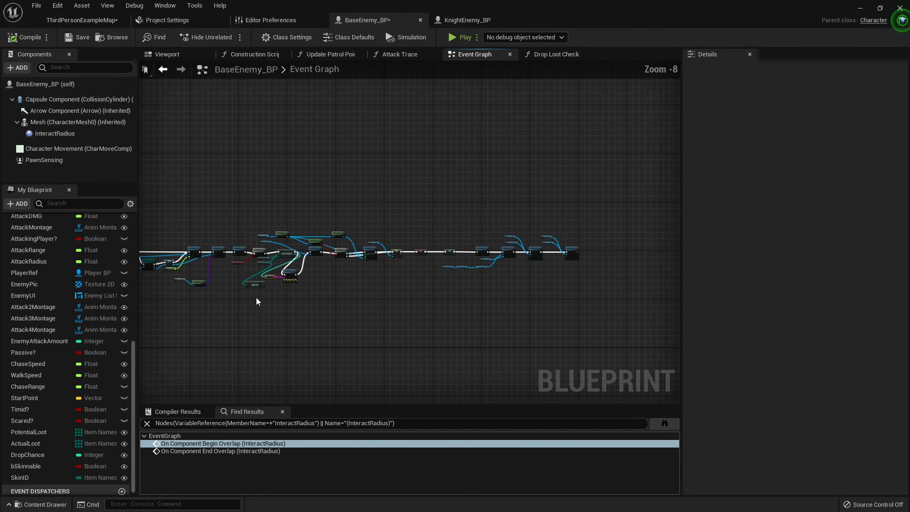
scroll(407, 254, down, 4)
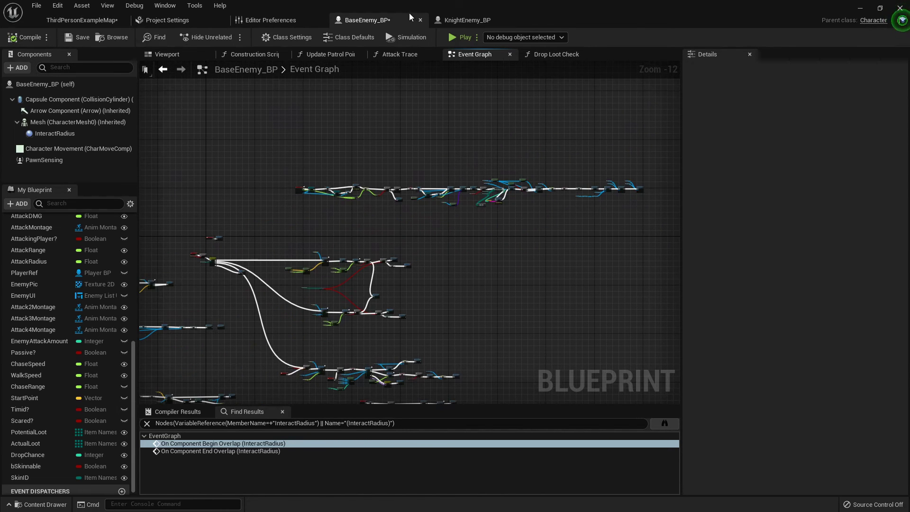
Step: Review the Attack Trace and event graphs across BaseEnemy_BP and KnightEnemy_BP
click(403, 55)
scroll(417, 183, up, 4)
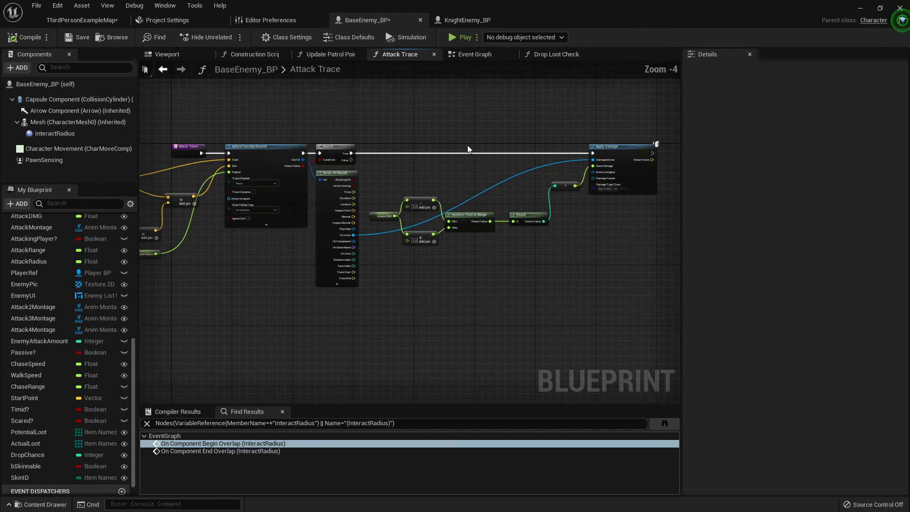
click(466, 20)
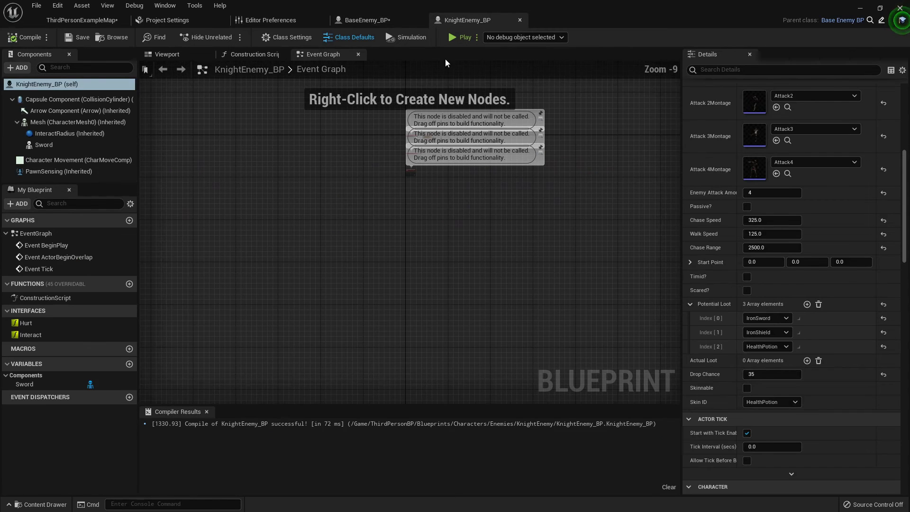
click(350, 20)
scroll(592, 144, down, 7)
right_drag(592, 144, 438, 187)
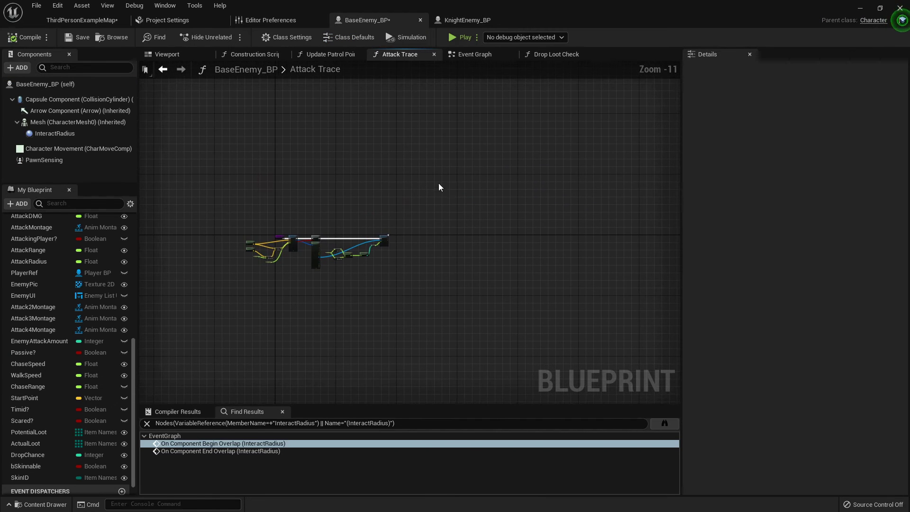
click(476, 55)
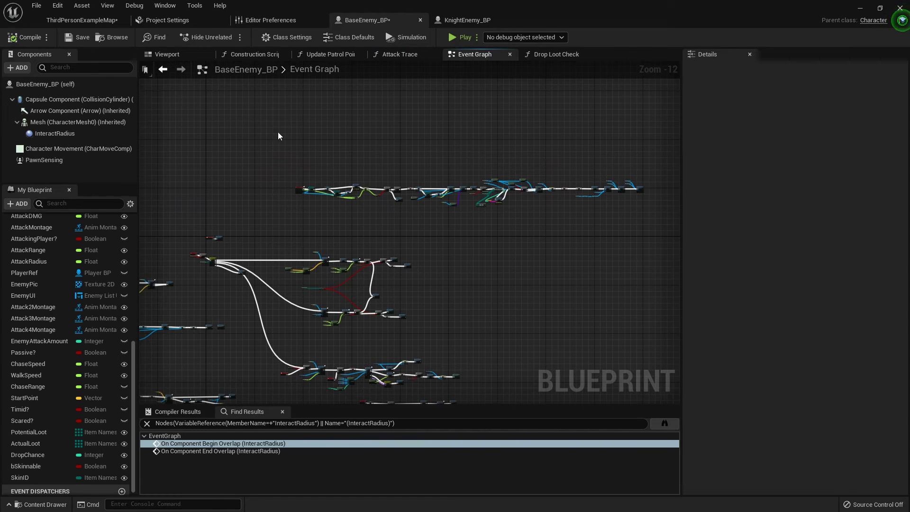
Step: Open Player_BP from Characters > PlayerCharacter > Blueprints in the Content Browser
click(65, 22)
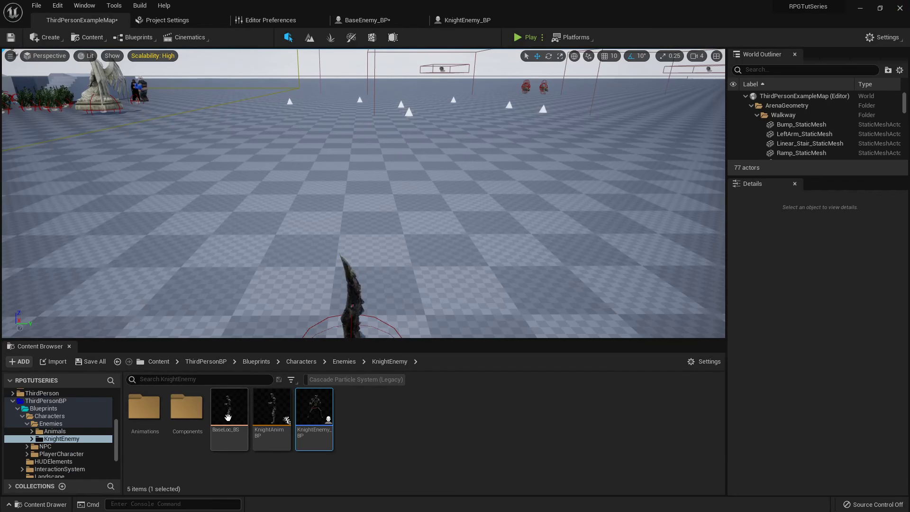
click(50, 416)
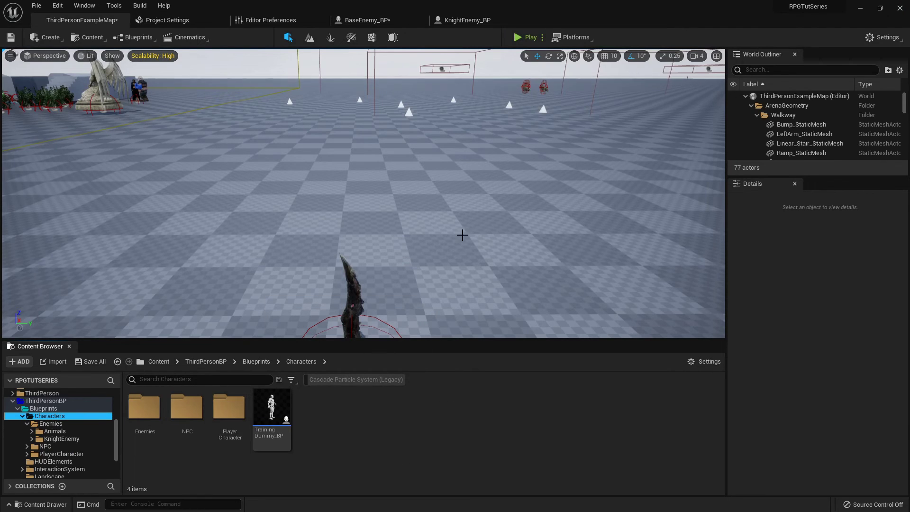
double_click(222, 421)
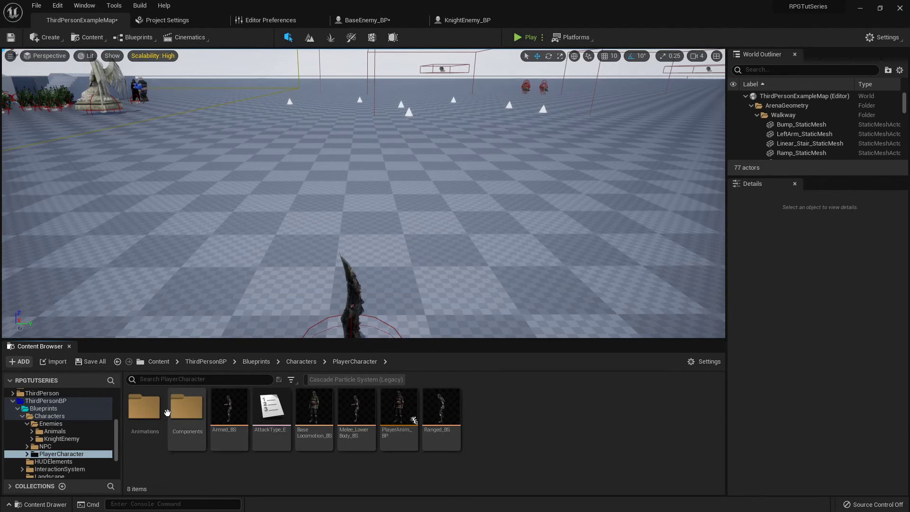
click(48, 416)
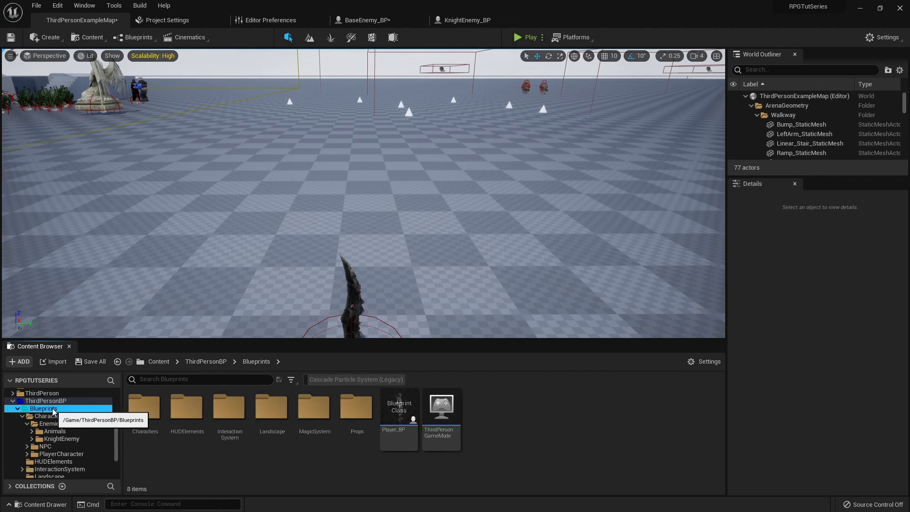
double_click(399, 409)
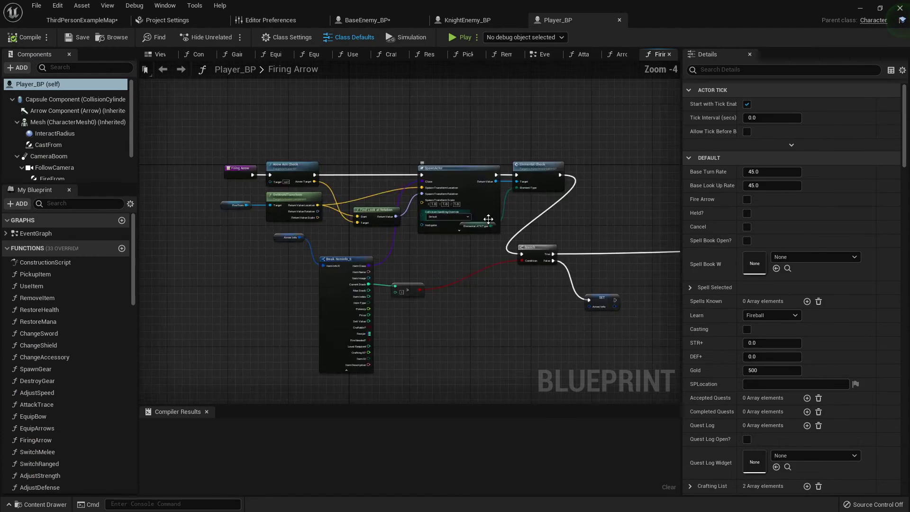
Step: Delete Attack Trace's debug Print String and its conversion node, then compile Player_BP
click(581, 53)
scroll(547, 163, up, 5)
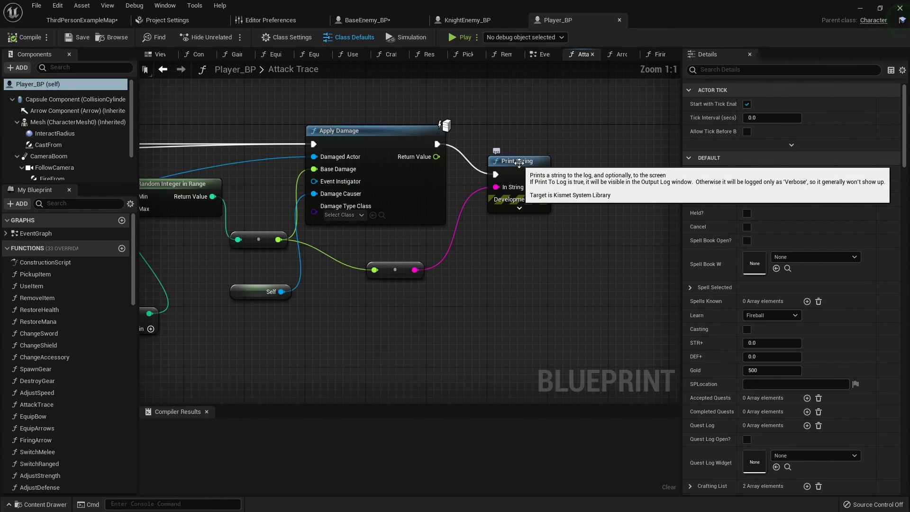
click(518, 163)
key(Delete)
click(397, 270)
key(Delete)
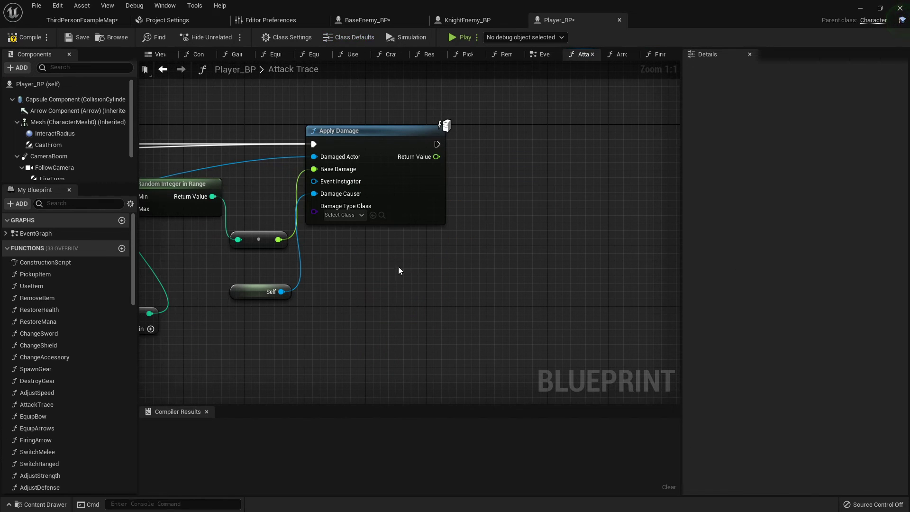
click(20, 39)
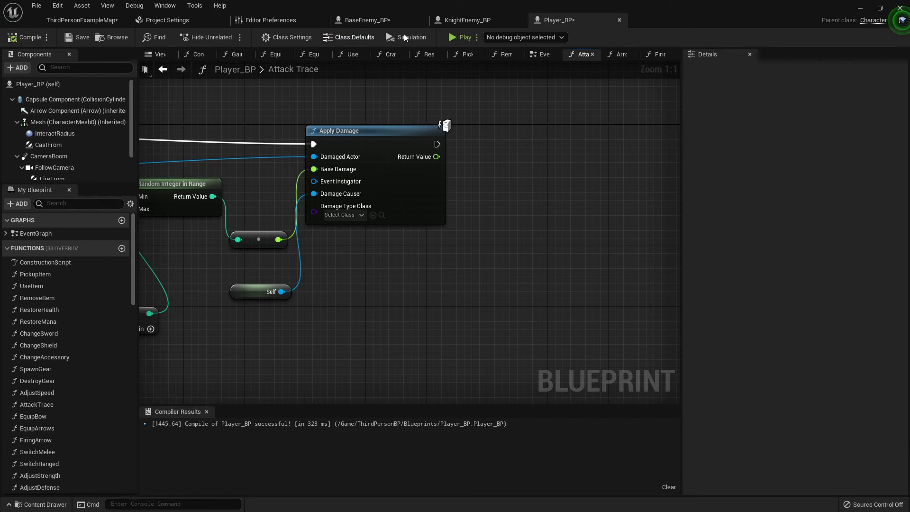
click(472, 19)
click(95, 20)
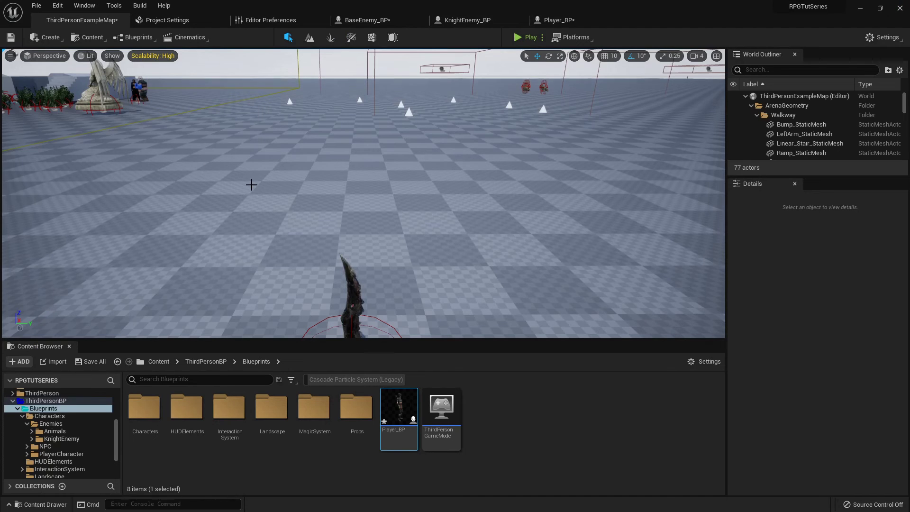
click(525, 39)
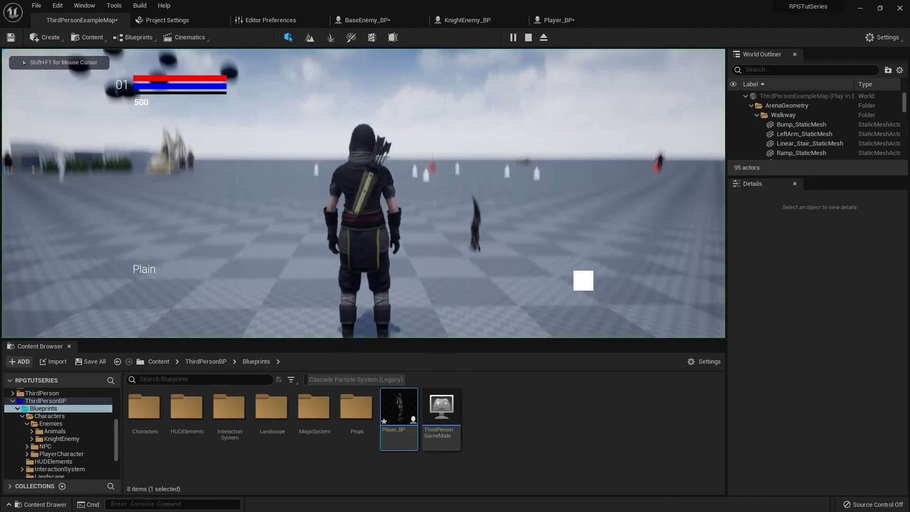
key(w)
key(e)
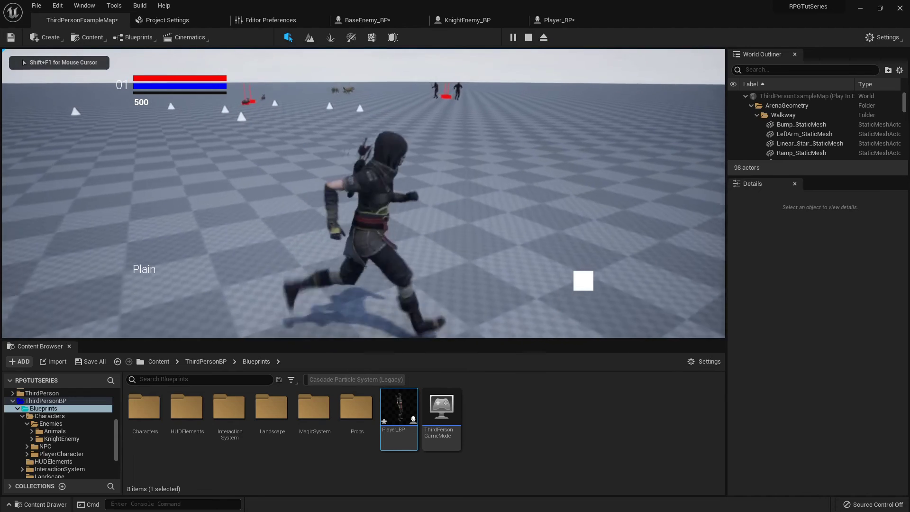
key(i)
click(429, 129)
click(363, 206)
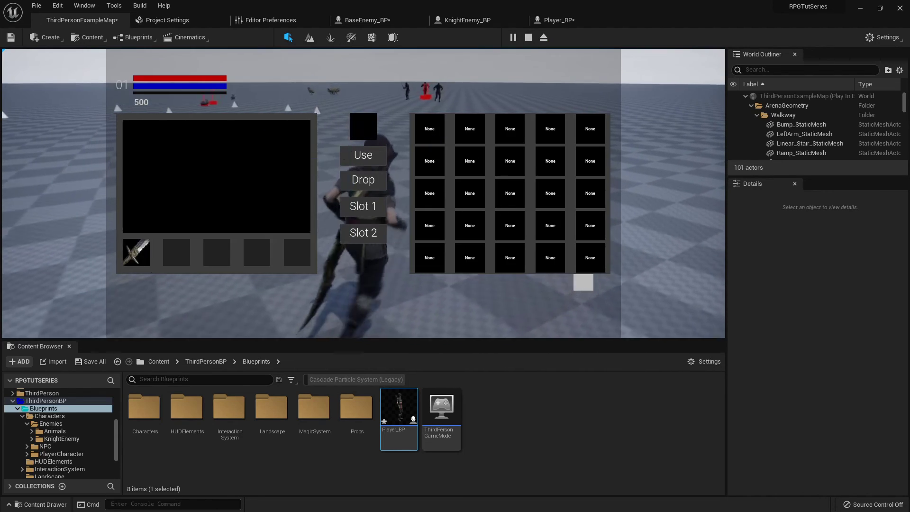
key(i)
key(w)
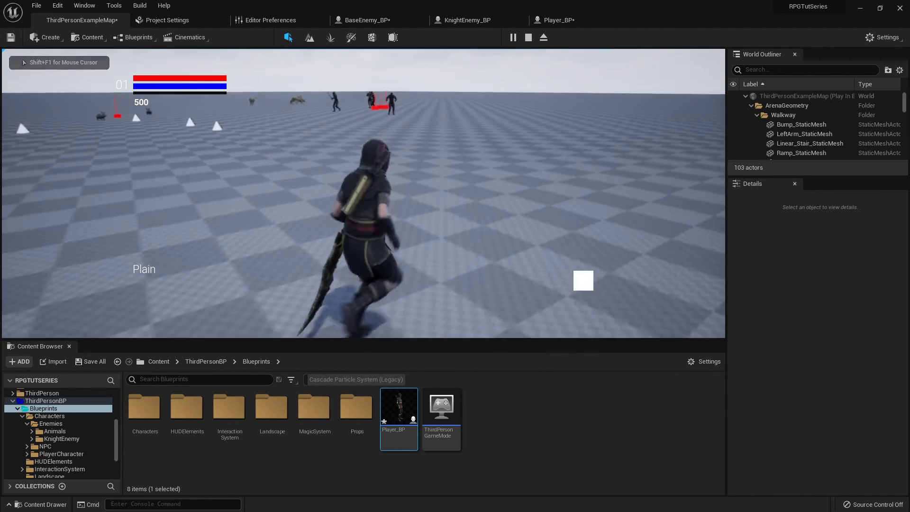
key(w)
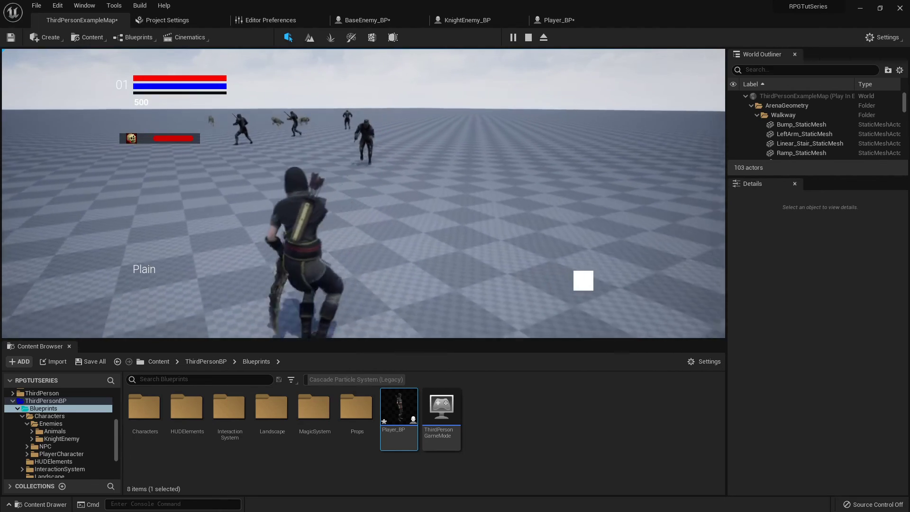
click(363, 193)
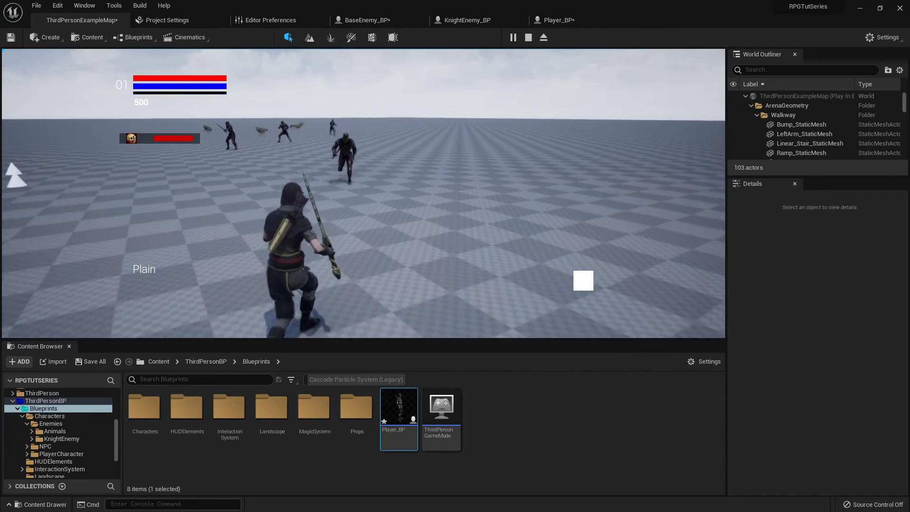
key(F11)
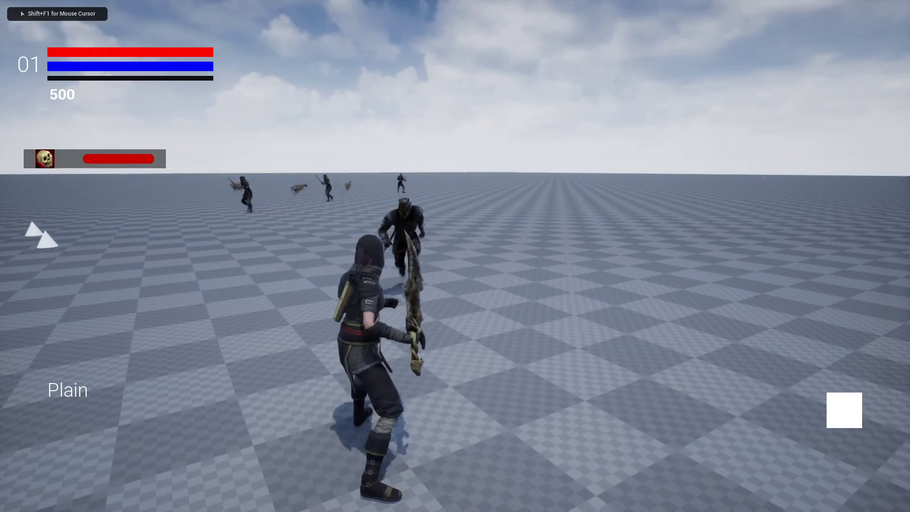
click(456, 256)
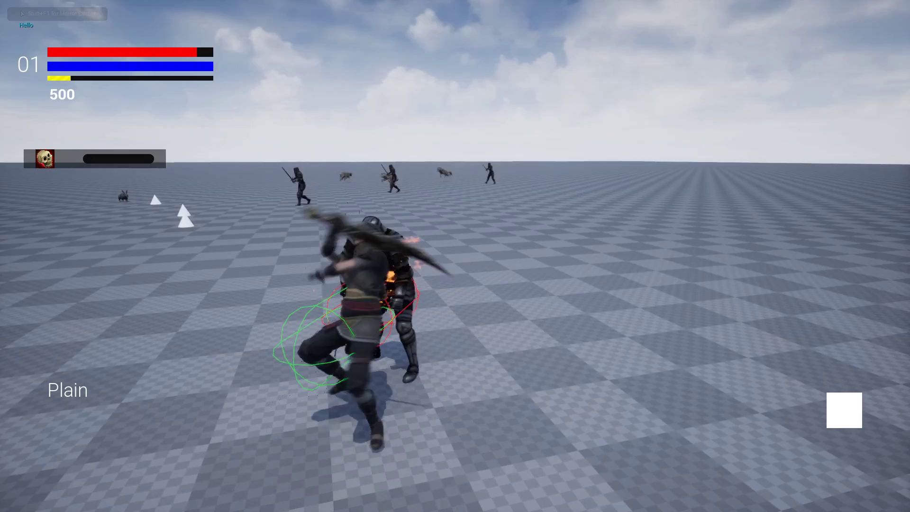
click(455, 256)
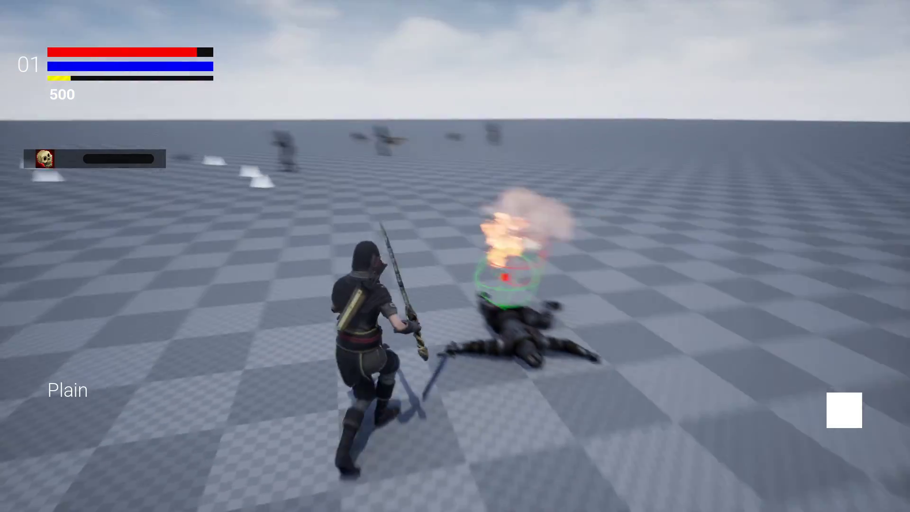
key(Escape)
key(F11)
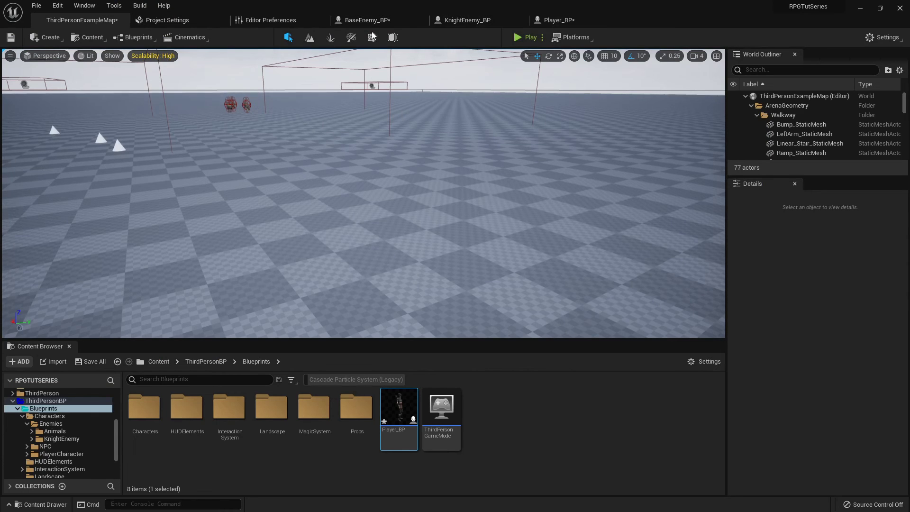
Step: Open BaseEnemy_BP and inspect the LENGTH node in the Drop Loot Check function
click(367, 20)
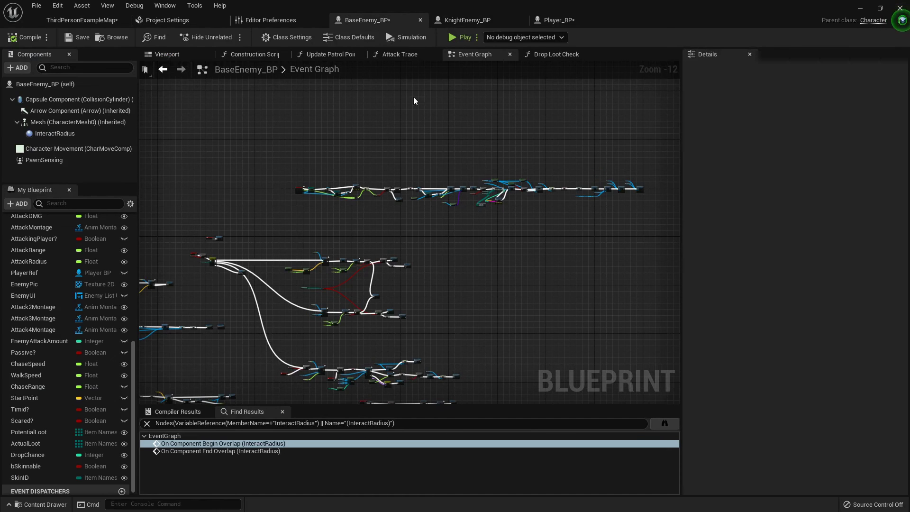
click(565, 54)
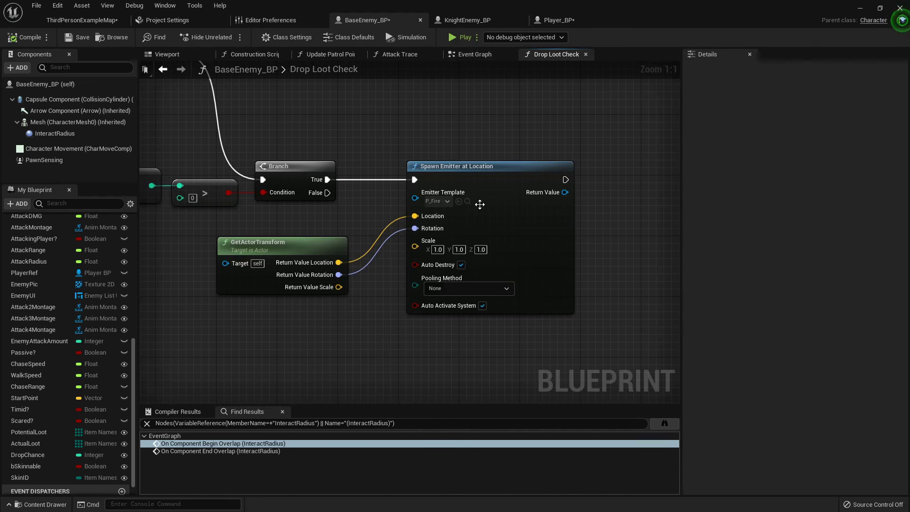
right_drag(357, 210, 468, 209)
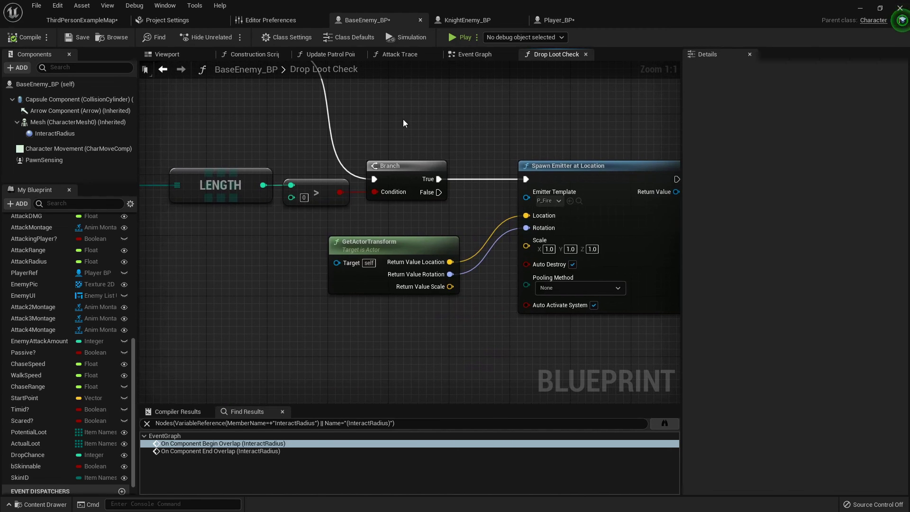
right_drag(378, 108, 413, 147)
Step: Delete the debug Print String and LENGTH nodes from the Event Graph, then return to the level editor
click(488, 54)
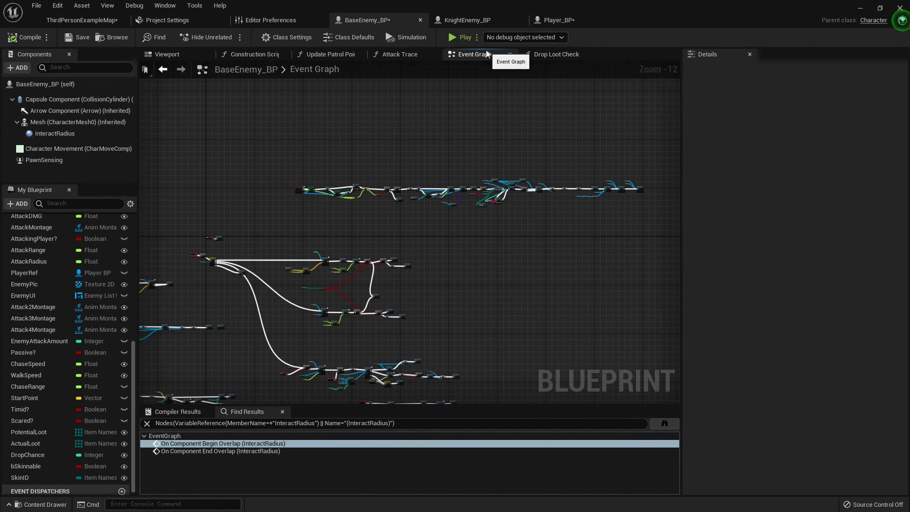
scroll(484, 178, up, 3)
scroll(479, 219, up, 3)
scroll(581, 196, up, 3)
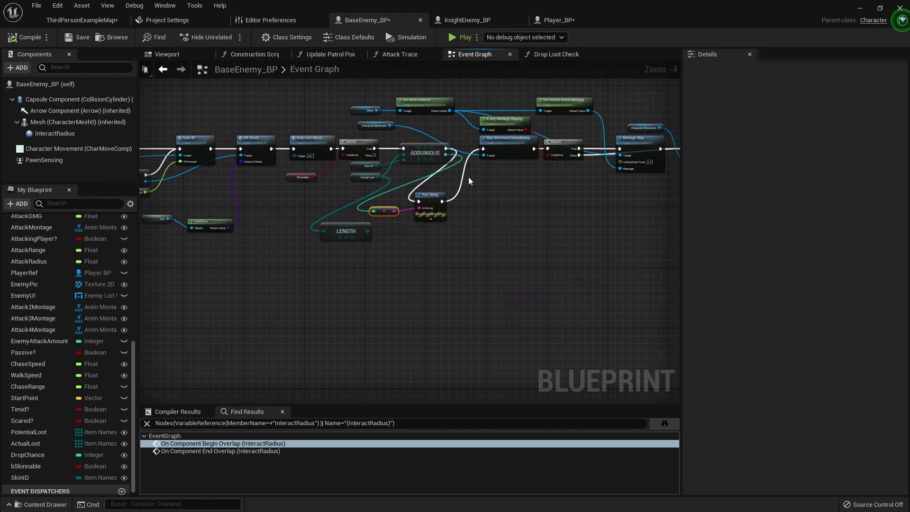
scroll(468, 177, up, 3)
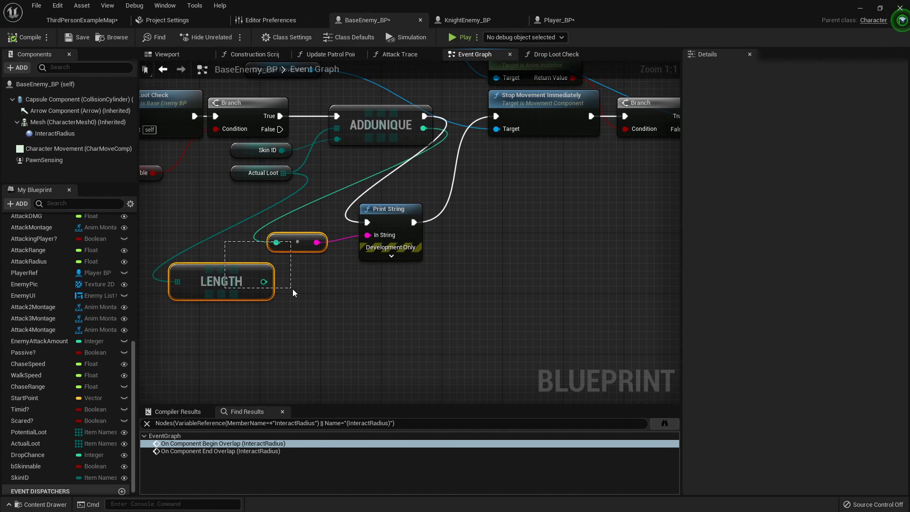
key(Delete)
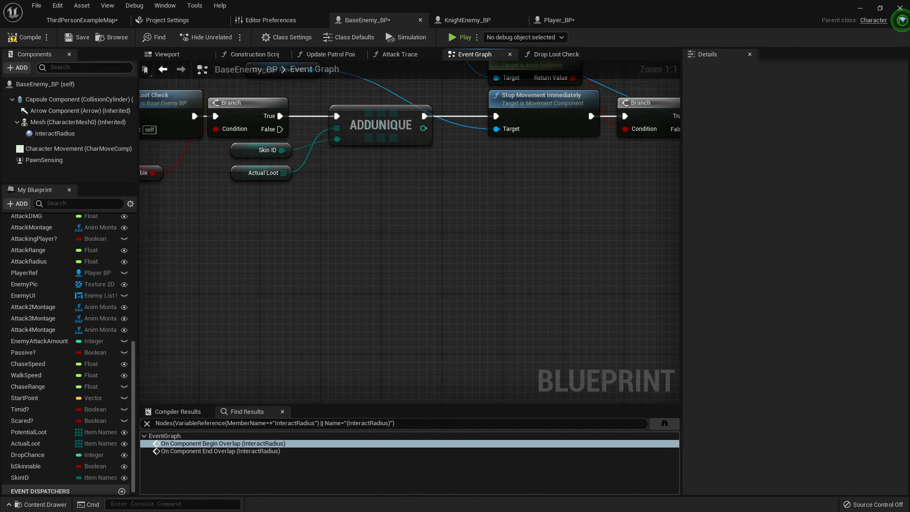
click(85, 19)
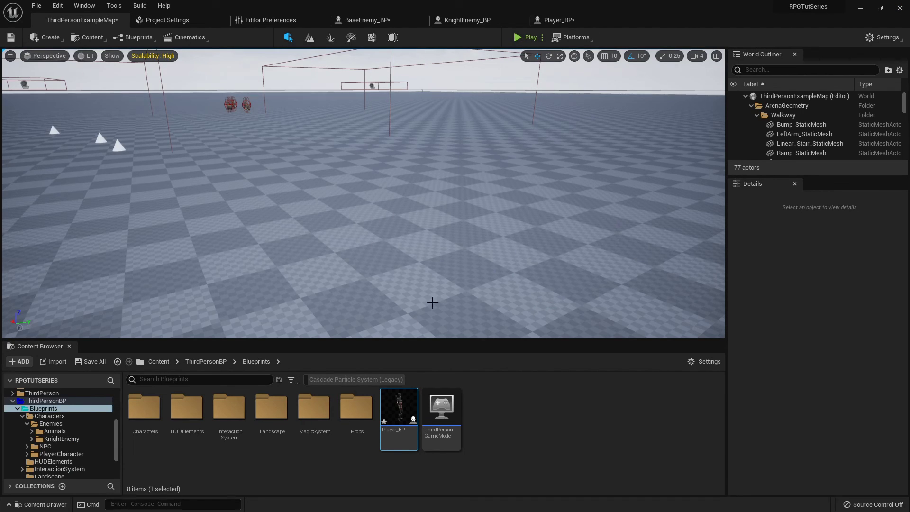
Step: Save all modified assets: BaseEnemy_BP, Player_BP and the map
click(89, 362)
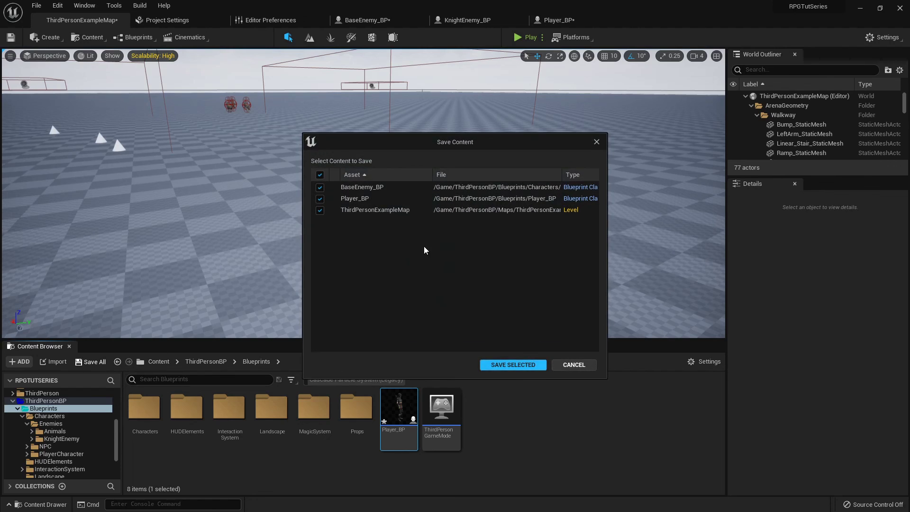
click(519, 365)
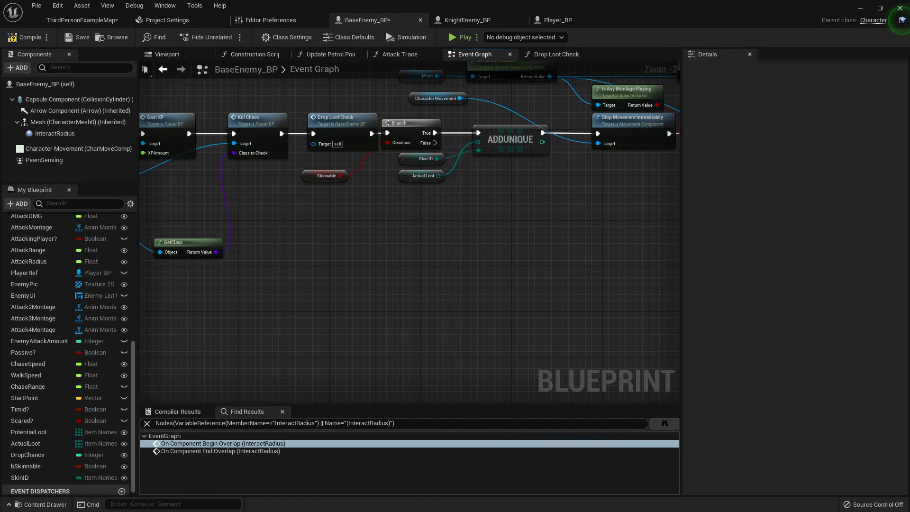
Step: In Drop Loot Check, add a Print String after Spawn Emitter at Location showing the ActualLoot length
right_drag(544, 189, 463, 195)
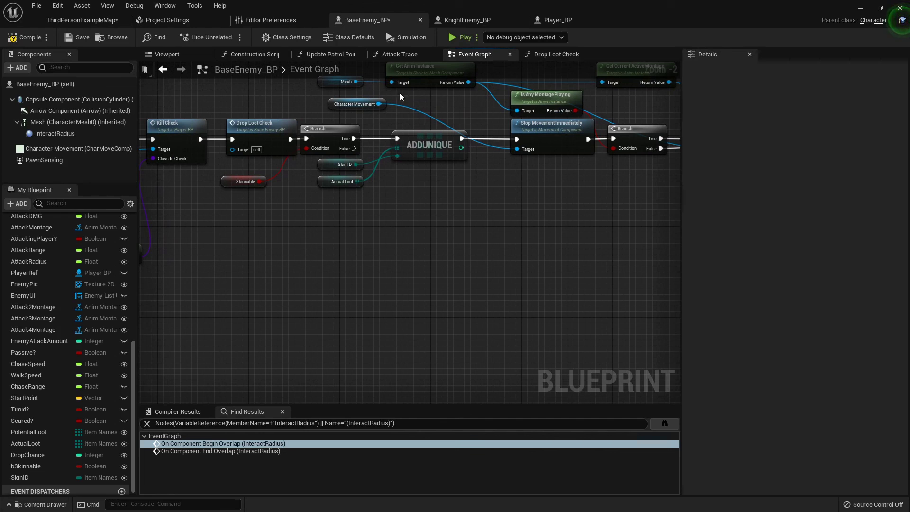
click(399, 58)
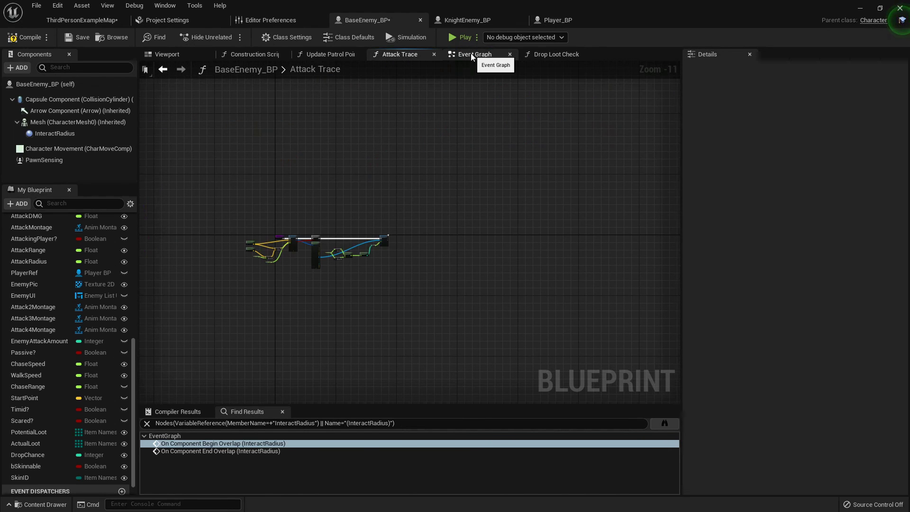
click(556, 54)
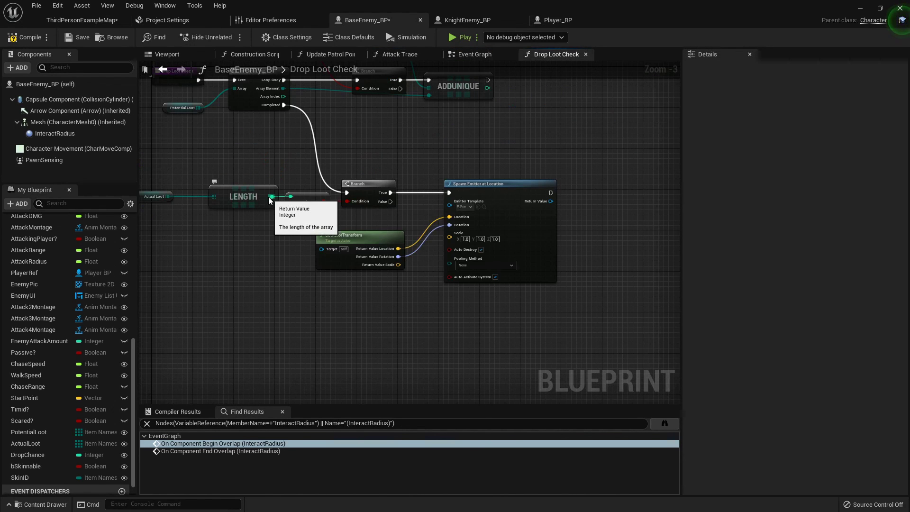
right_click(480, 166)
text(print string)
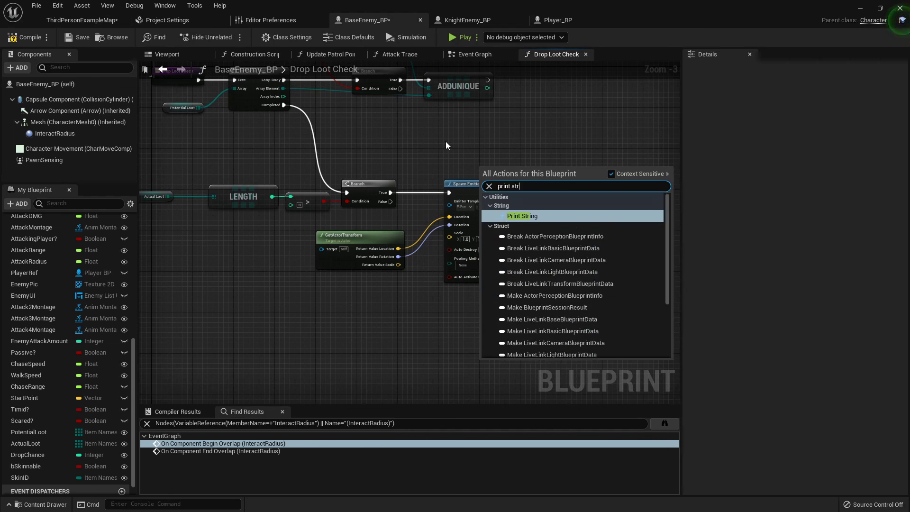
key(Return)
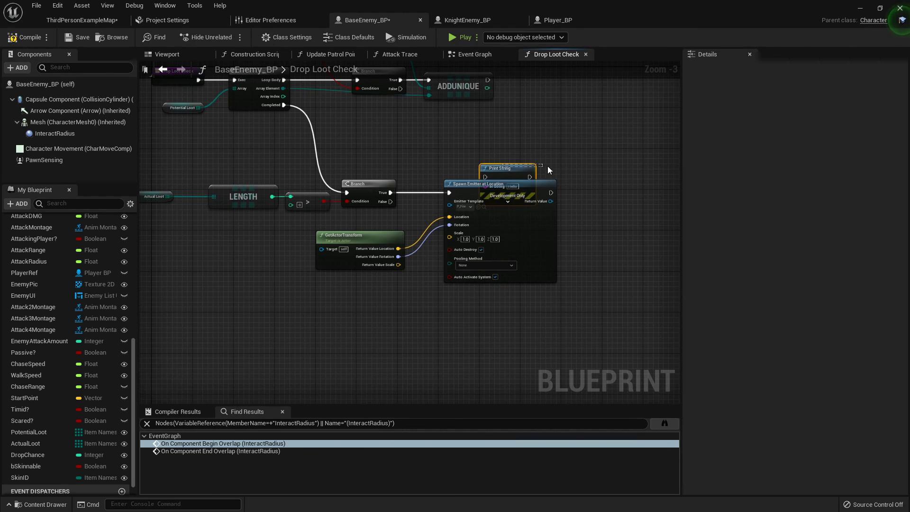
drag(501, 168, 593, 169)
drag(551, 192, 569, 187)
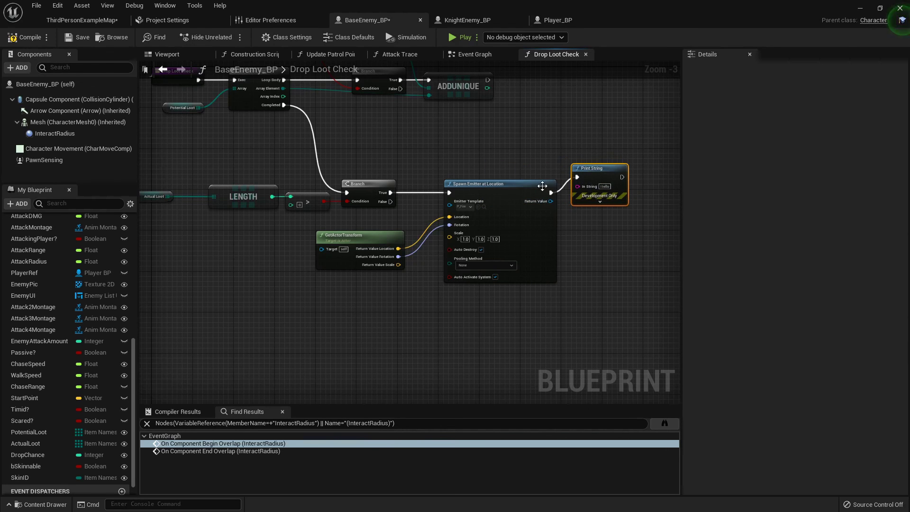
drag(273, 197, 583, 189)
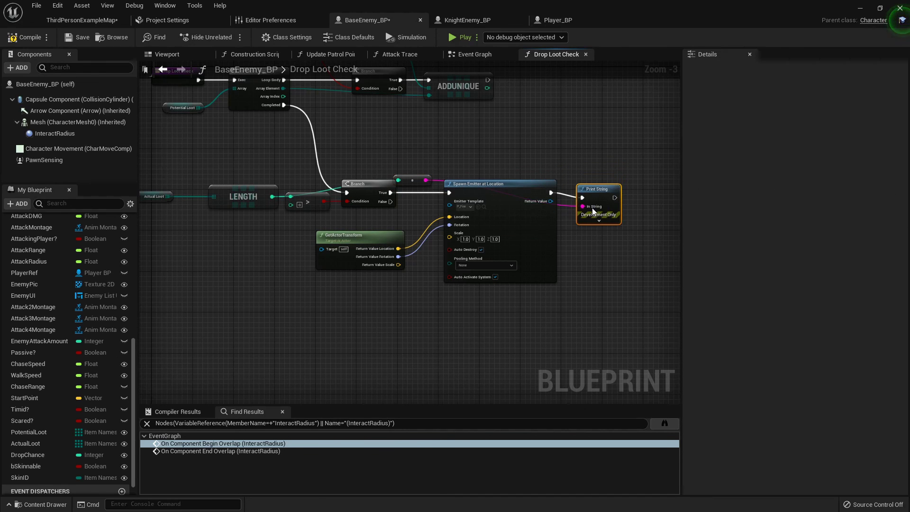
Step: Compile the blueprint, then delete the new Print String and its conversion node
click(17, 36)
drag(598, 191, 593, 165)
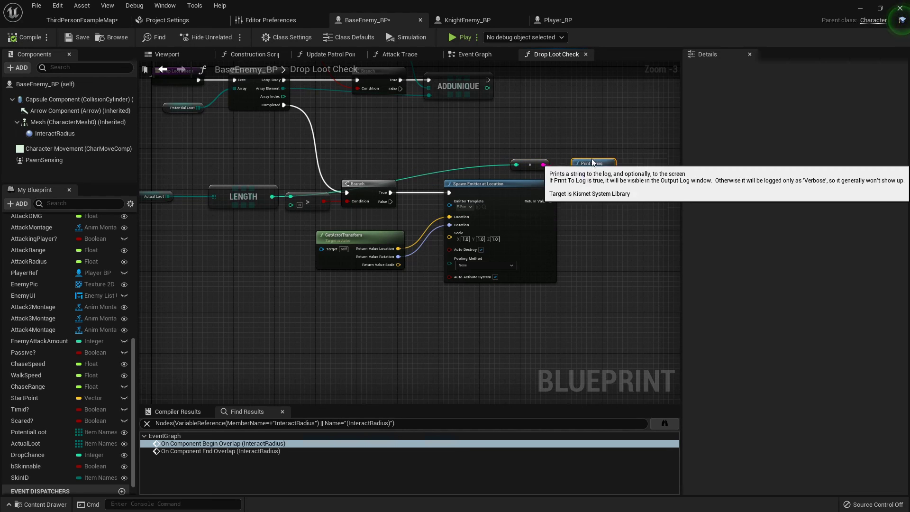
key(Delete)
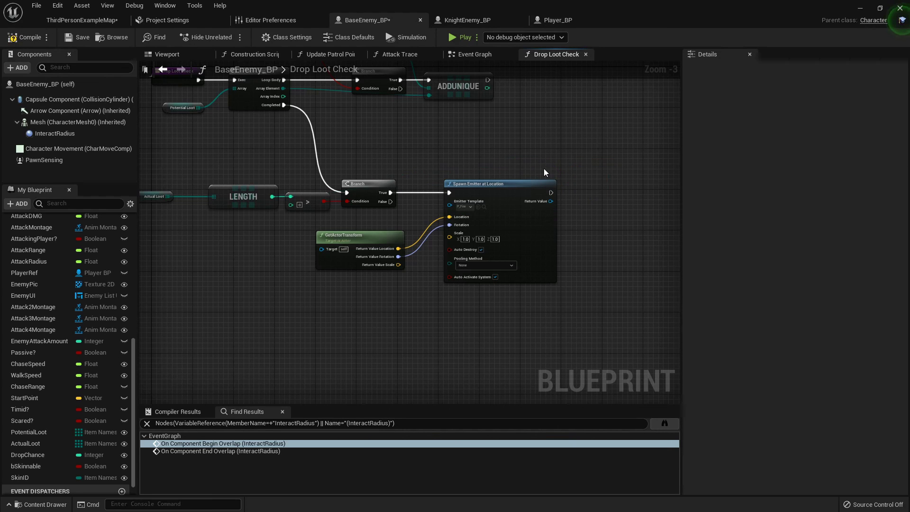